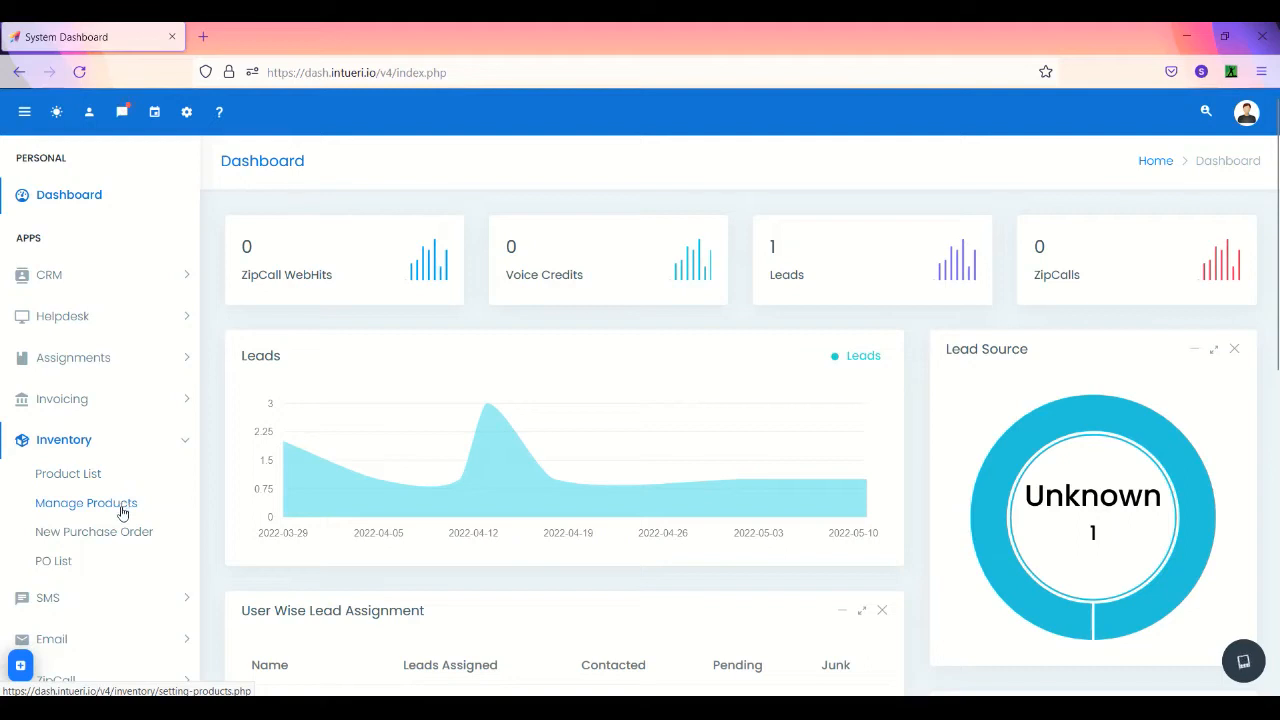
- Open the Product Categories page listing Accomodation Booking, Water Purifier and SSD SAMSUNG
click(122, 511)
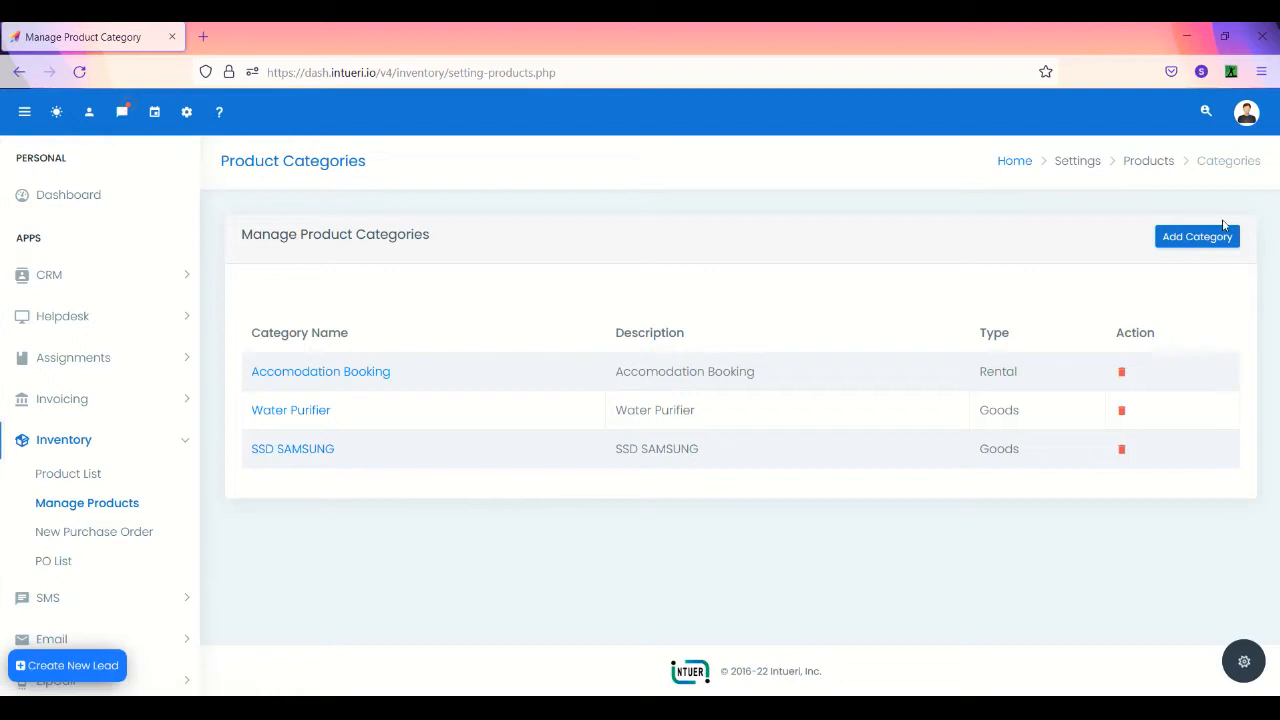
click(1220, 240)
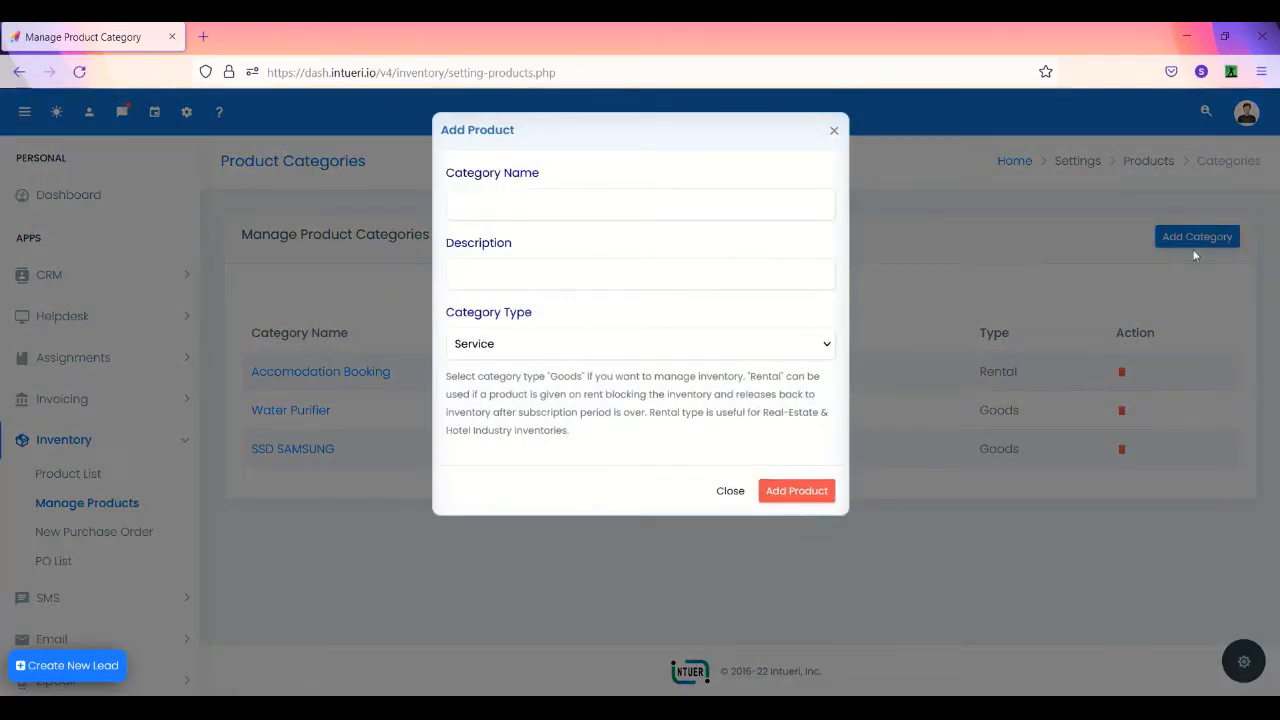
click(785, 349)
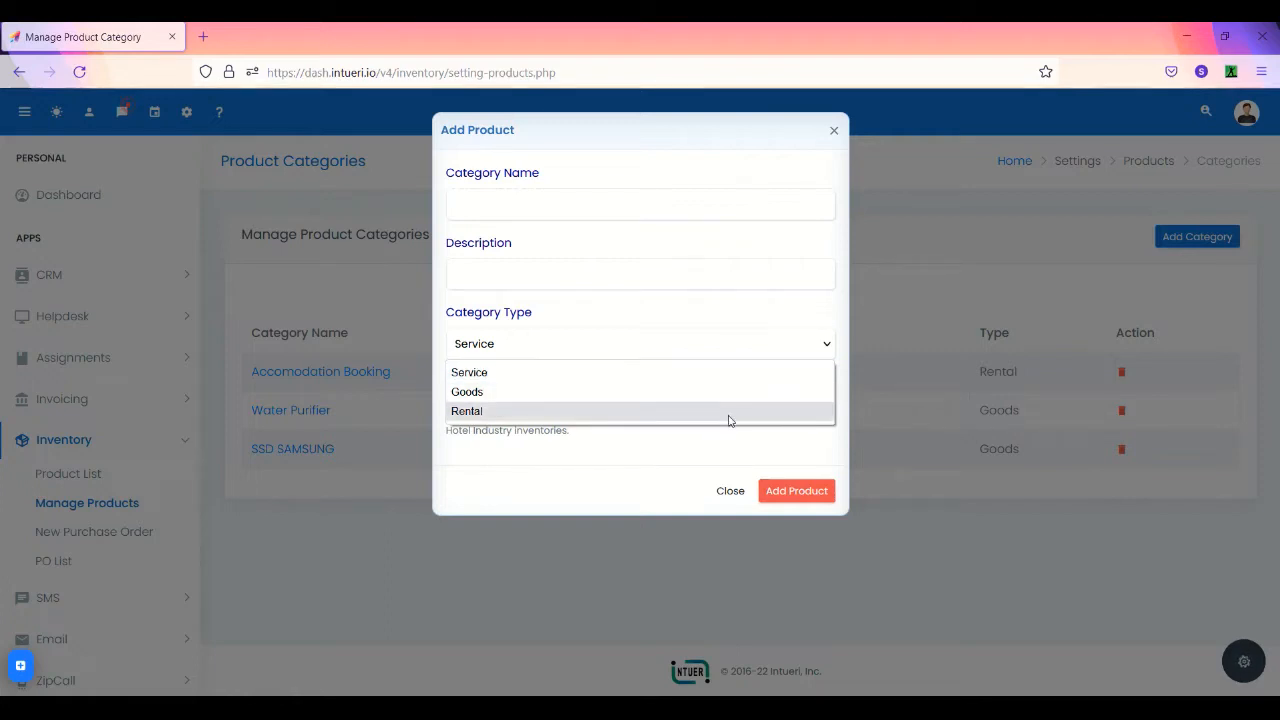
click(713, 451)
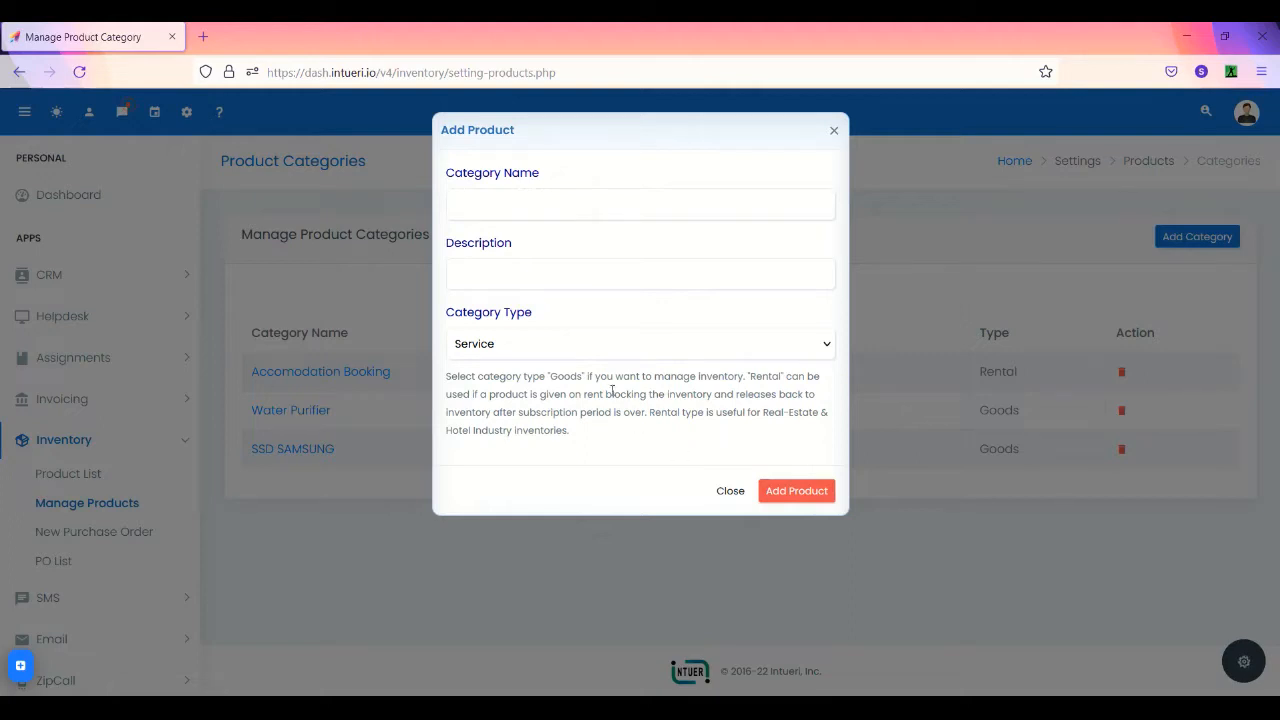
click(585, 335)
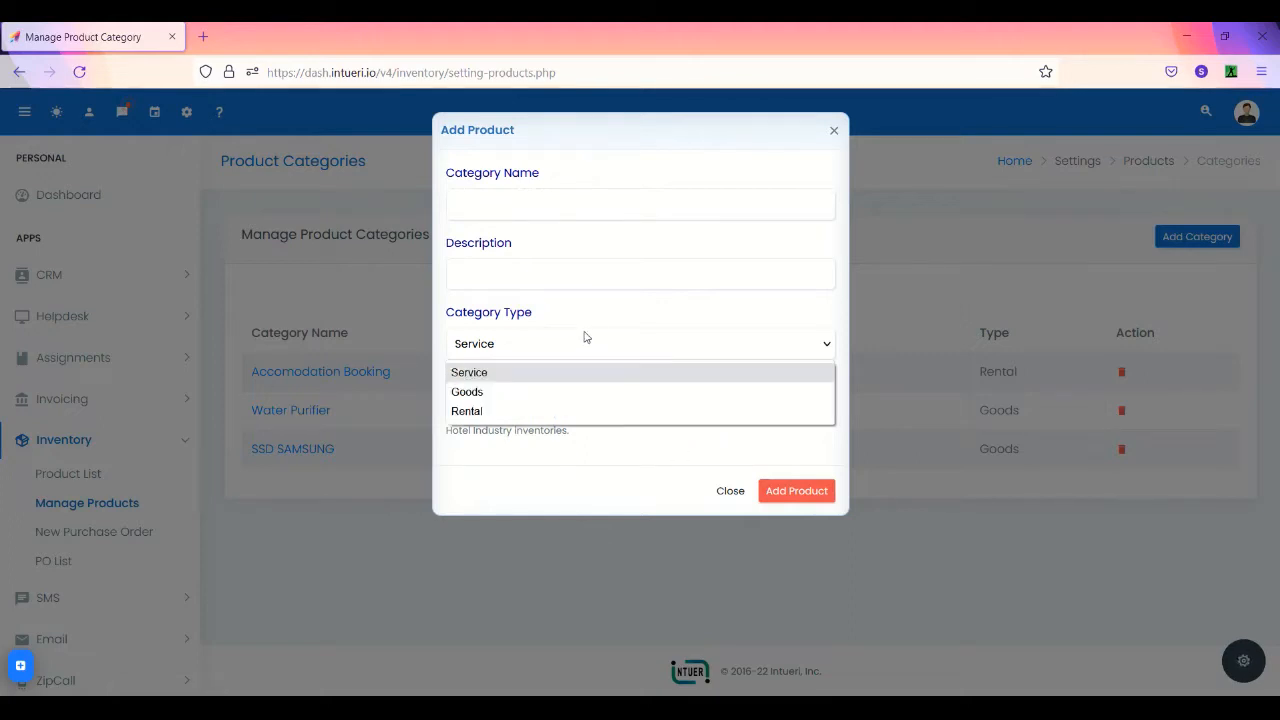
click(561, 392)
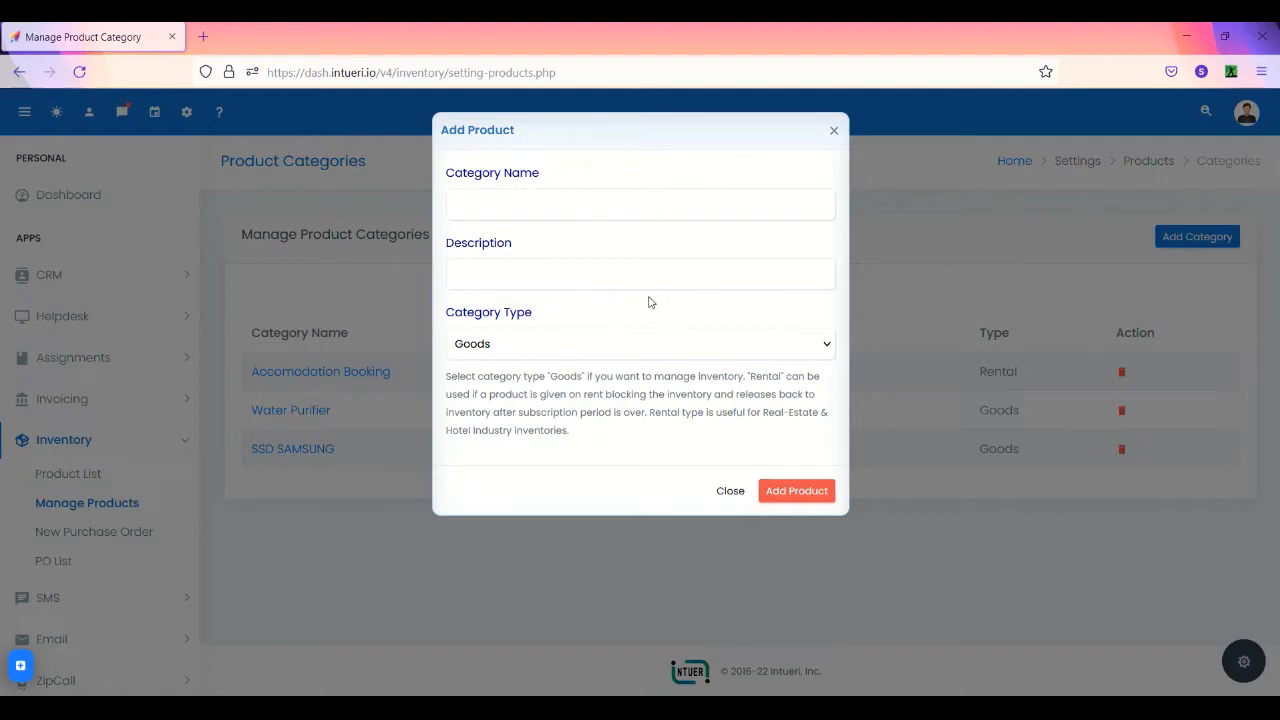
click(630, 343)
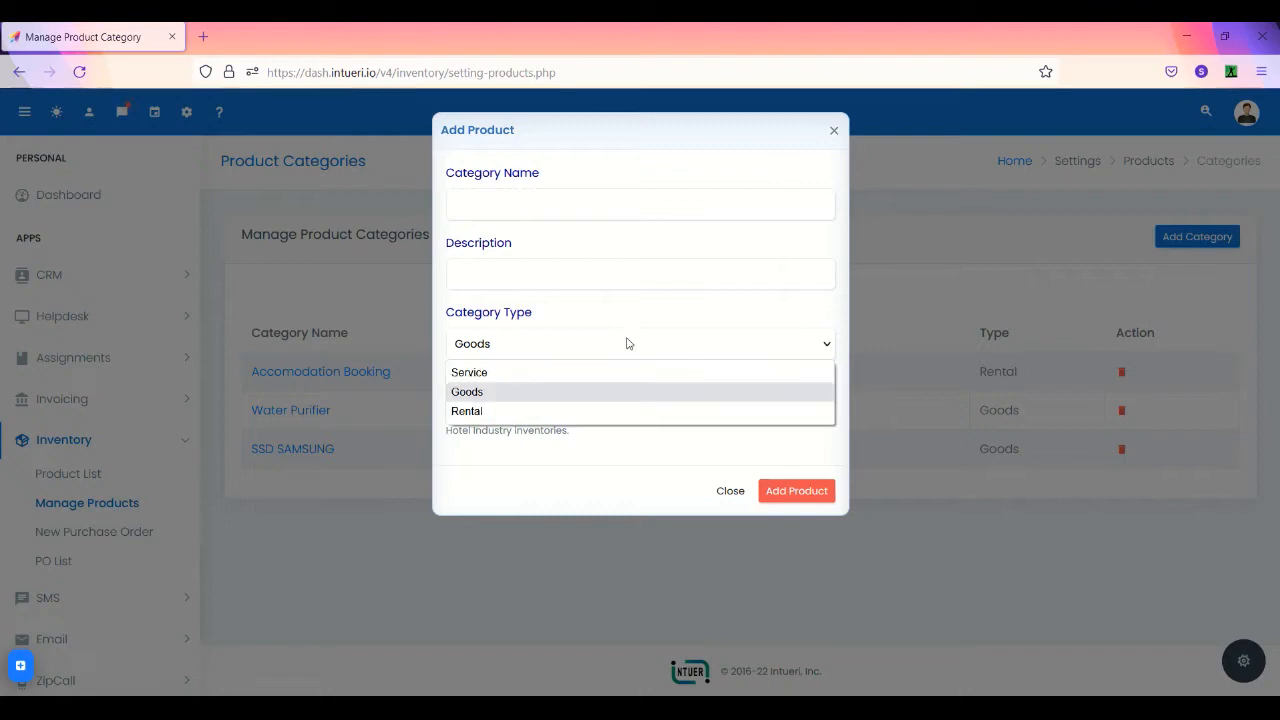
click(608, 411)
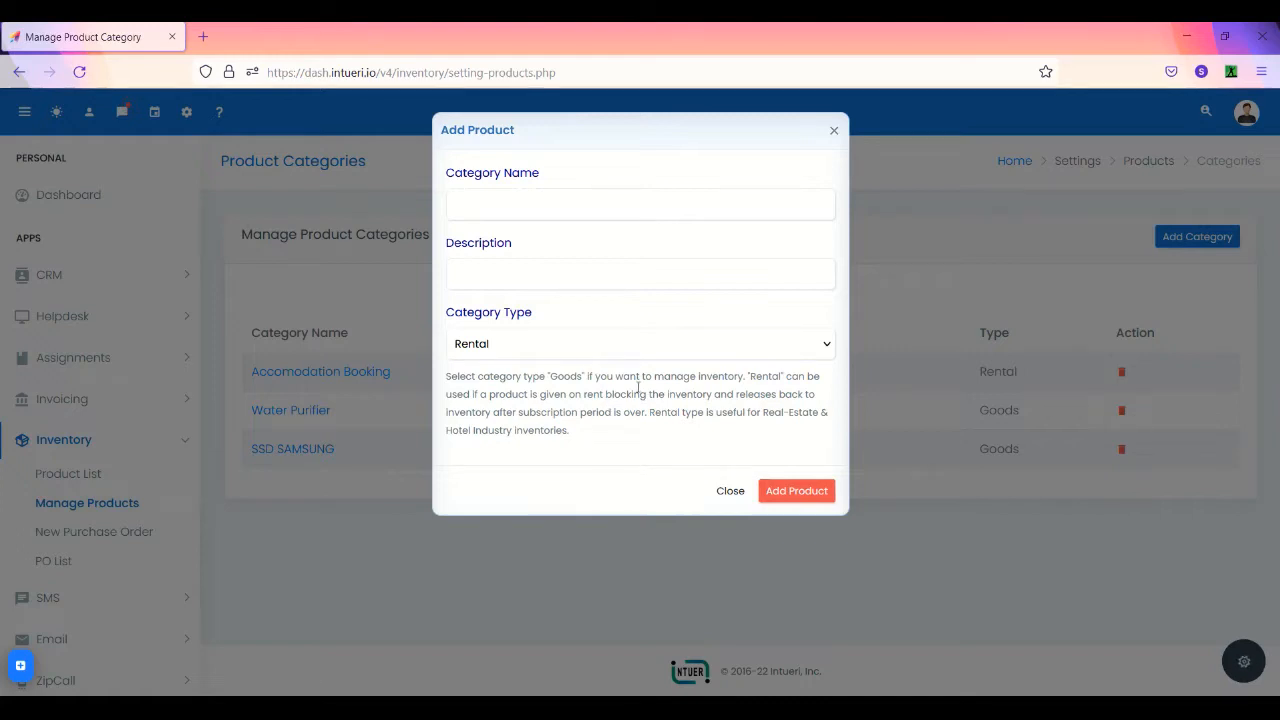
click(680, 341)
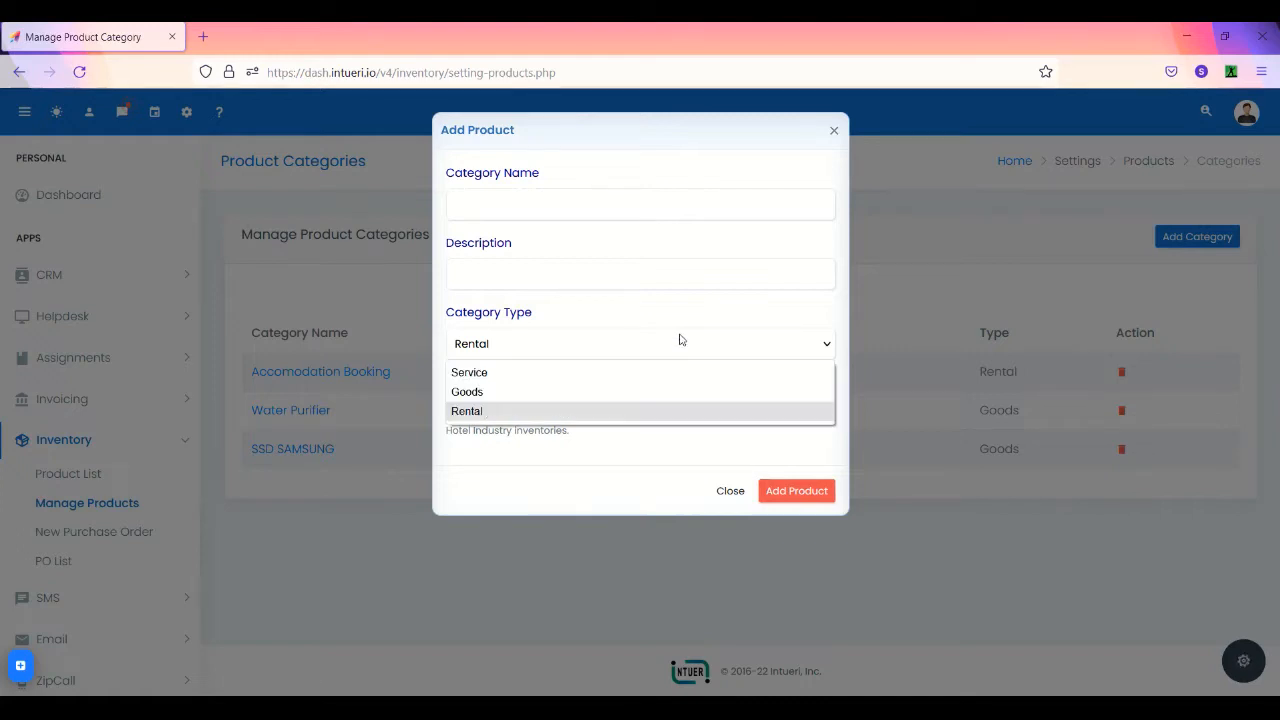
click(629, 398)
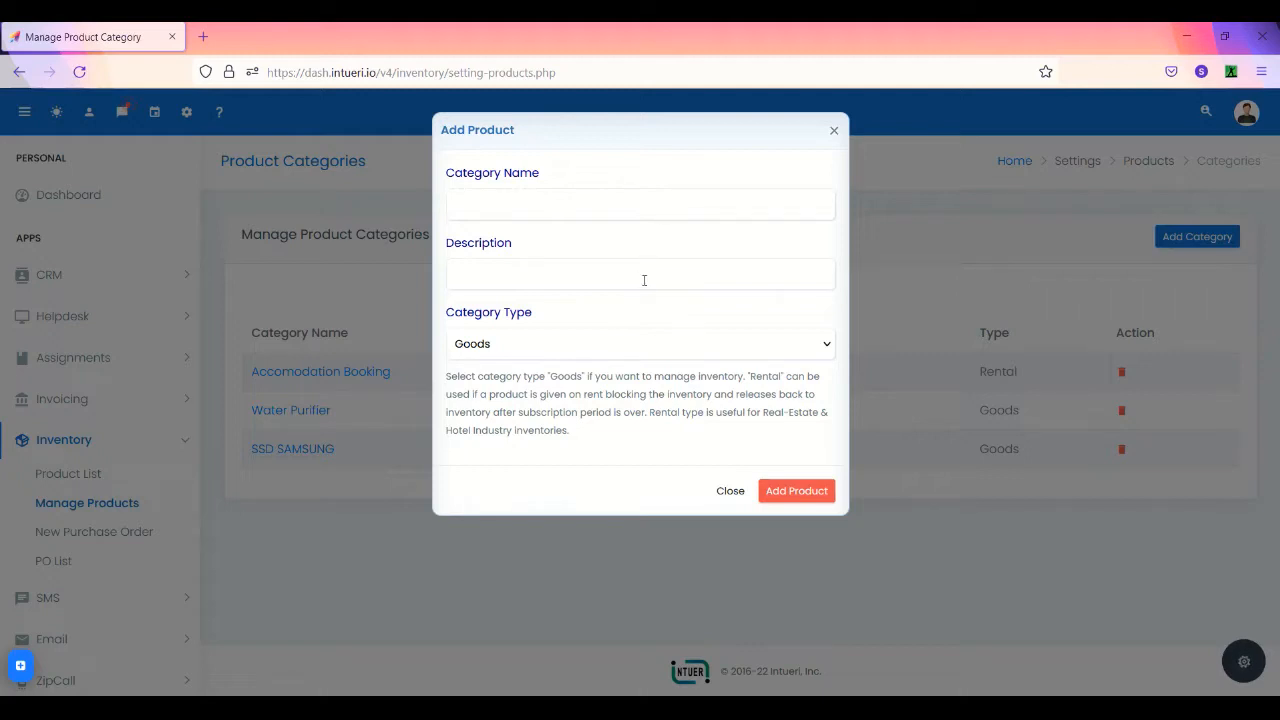
click(736, 496)
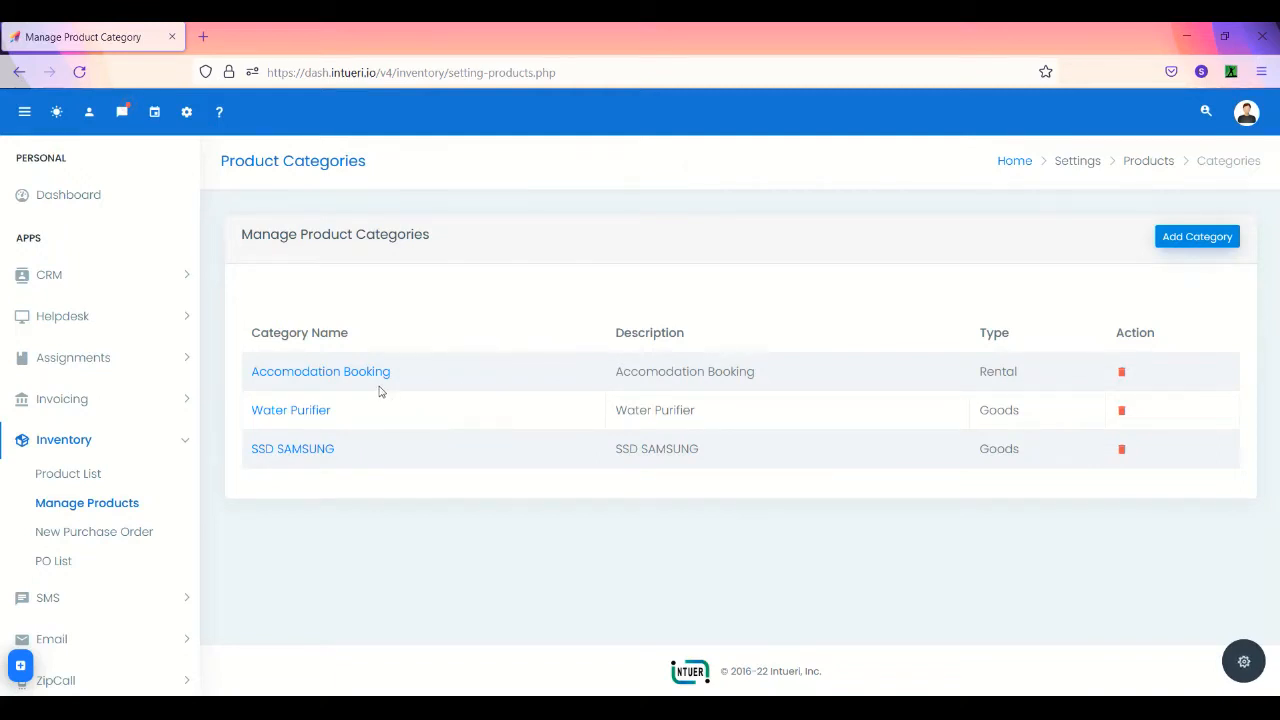
- Go into the Water Purifier category and start a blank Add Product Item form
click(309, 414)
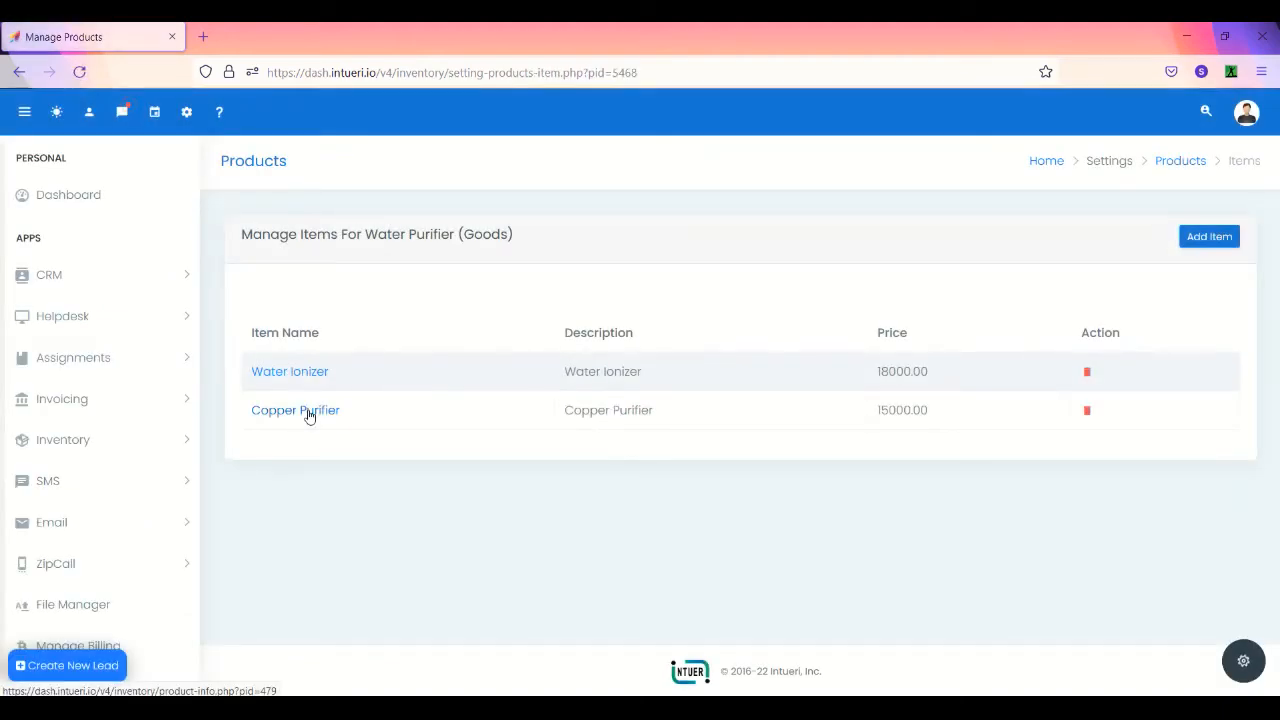
click(1230, 238)
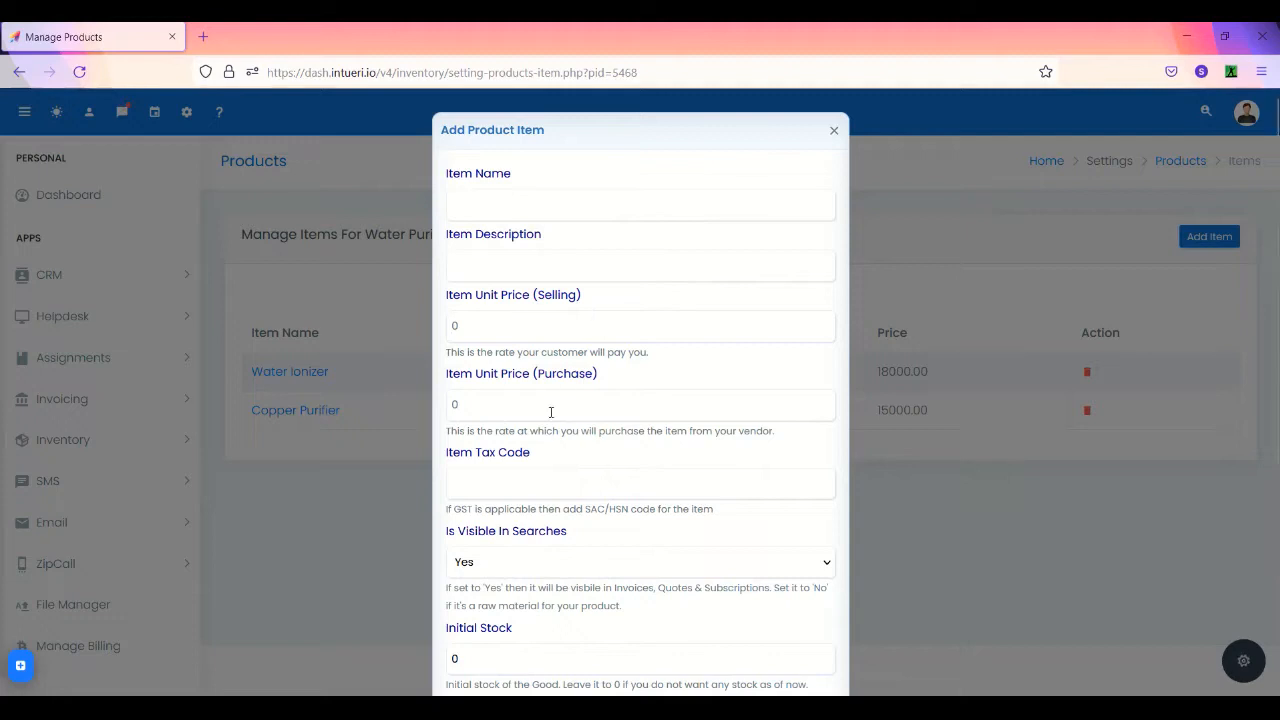
click(525, 473)
scroll(524, 482, down, 2)
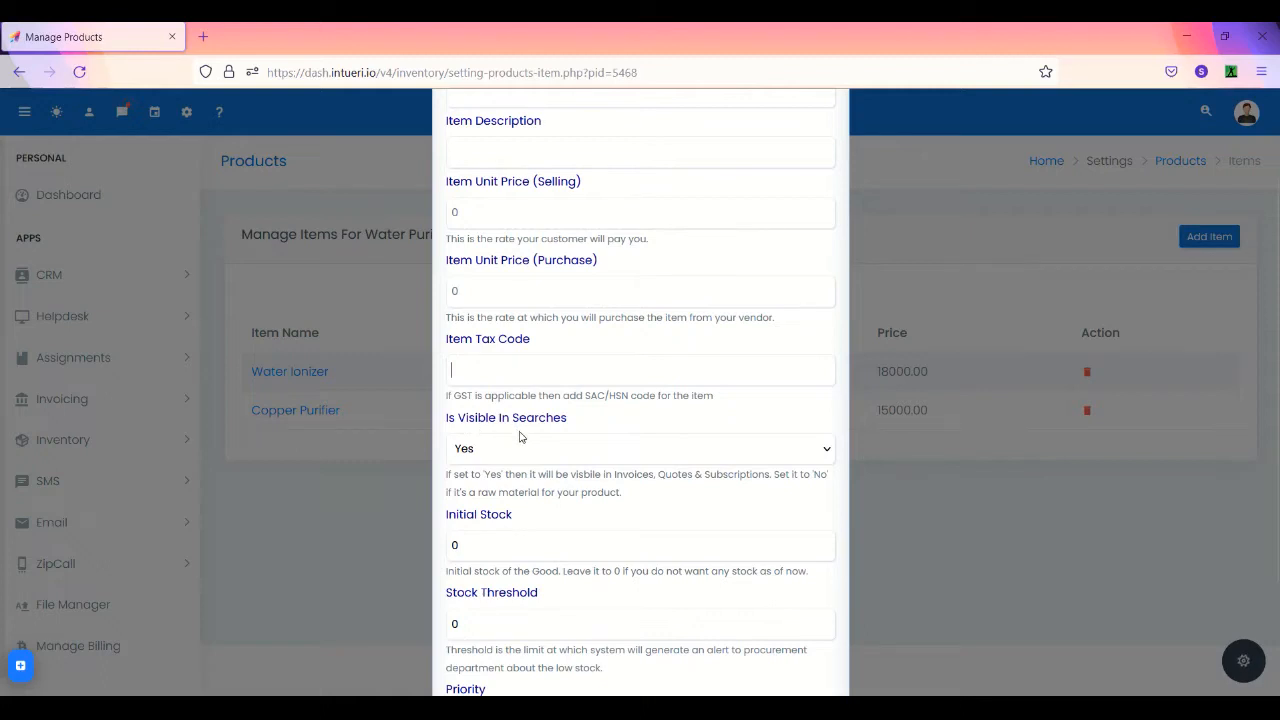
click(511, 449)
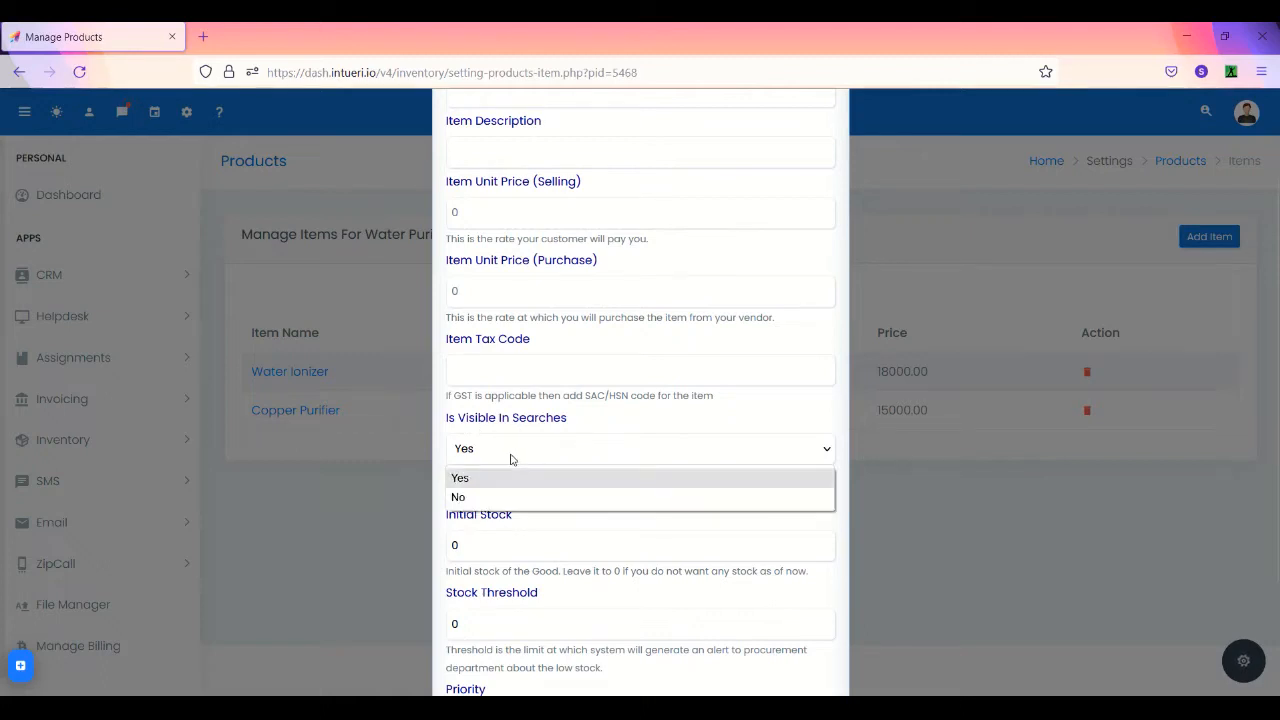
click(511, 459)
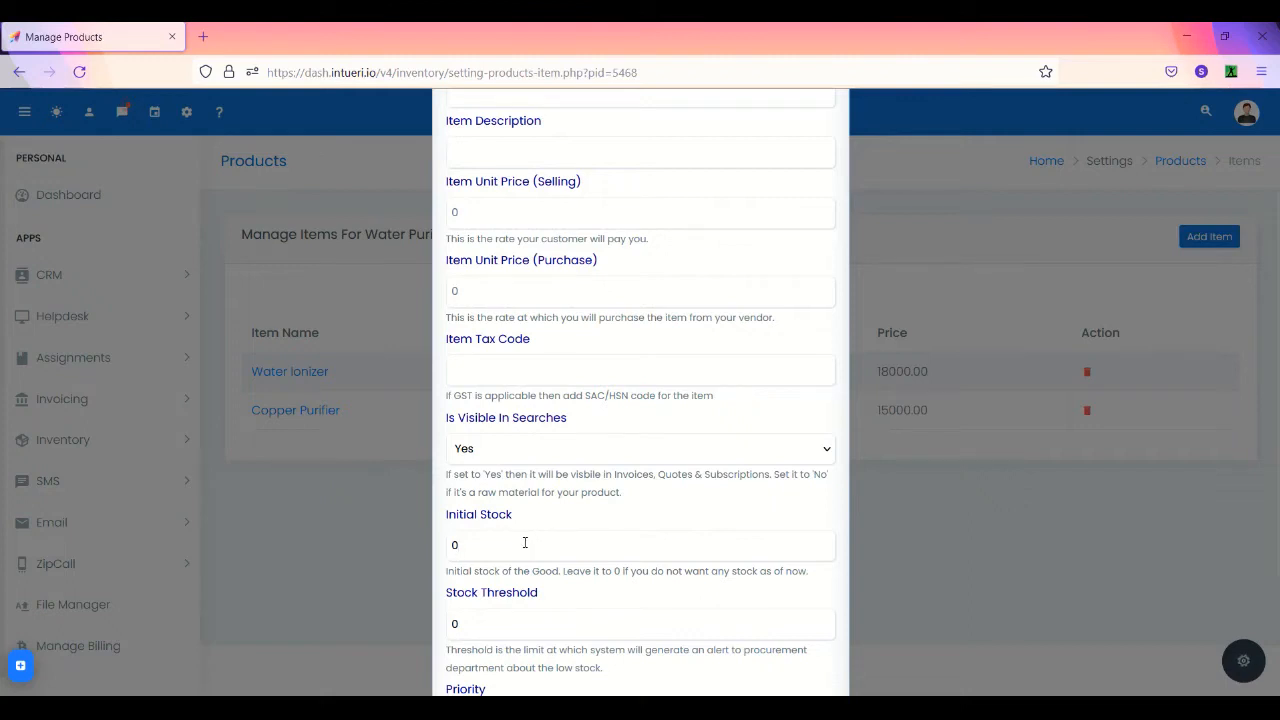
- Check the Priority options, leave it at 0 - Least Priority, and close the form unsaved
scroll(525, 542, down, 1)
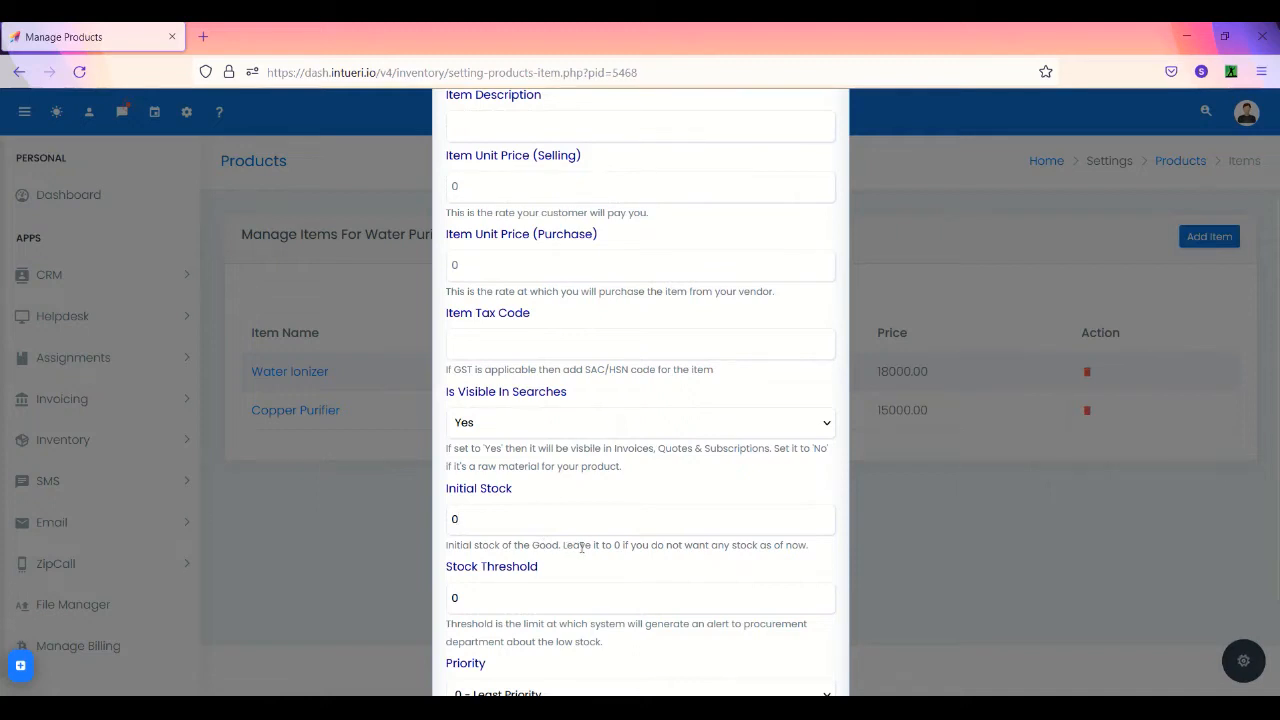
scroll(552, 584, down, 1)
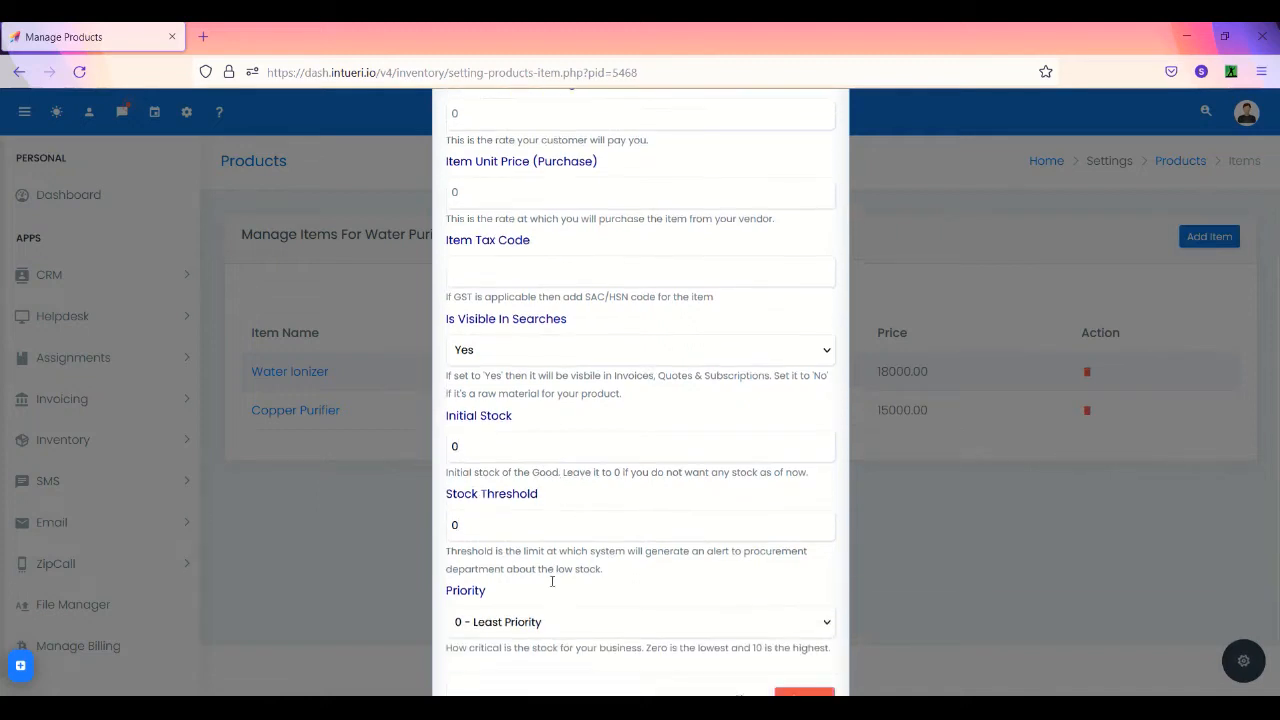
scroll(552, 581, down, 1)
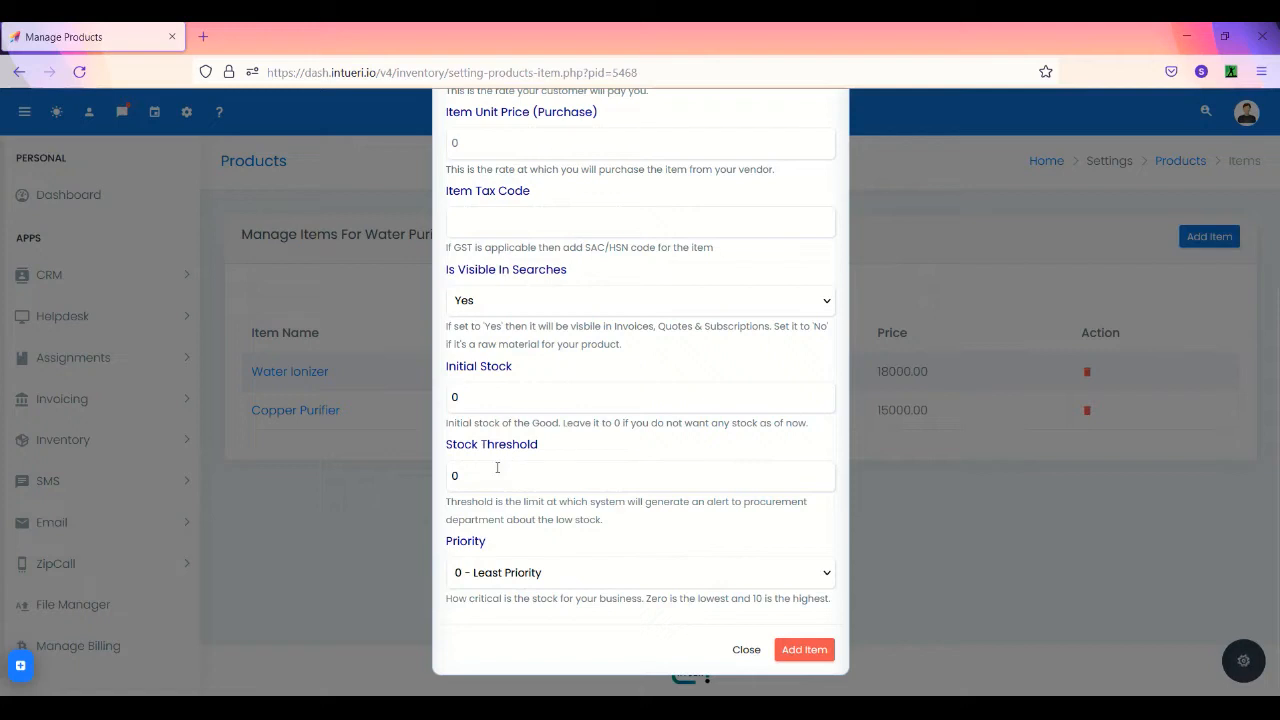
click(489, 573)
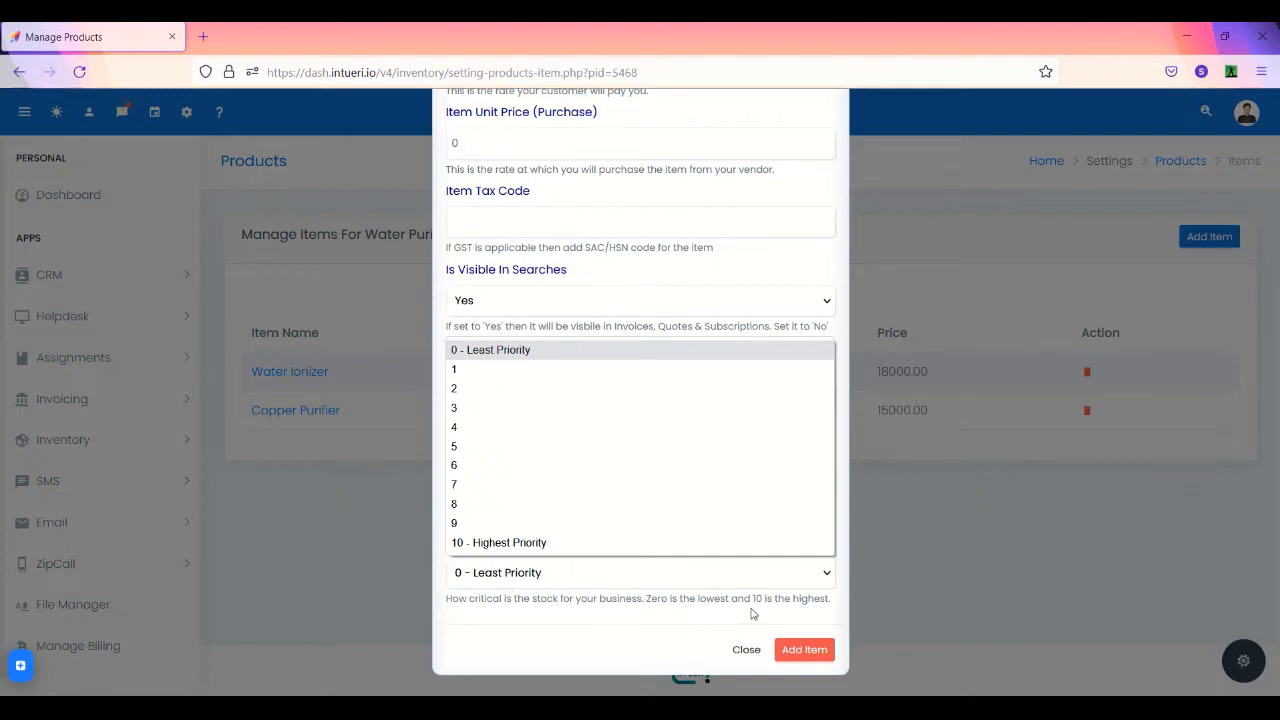
click(746, 656)
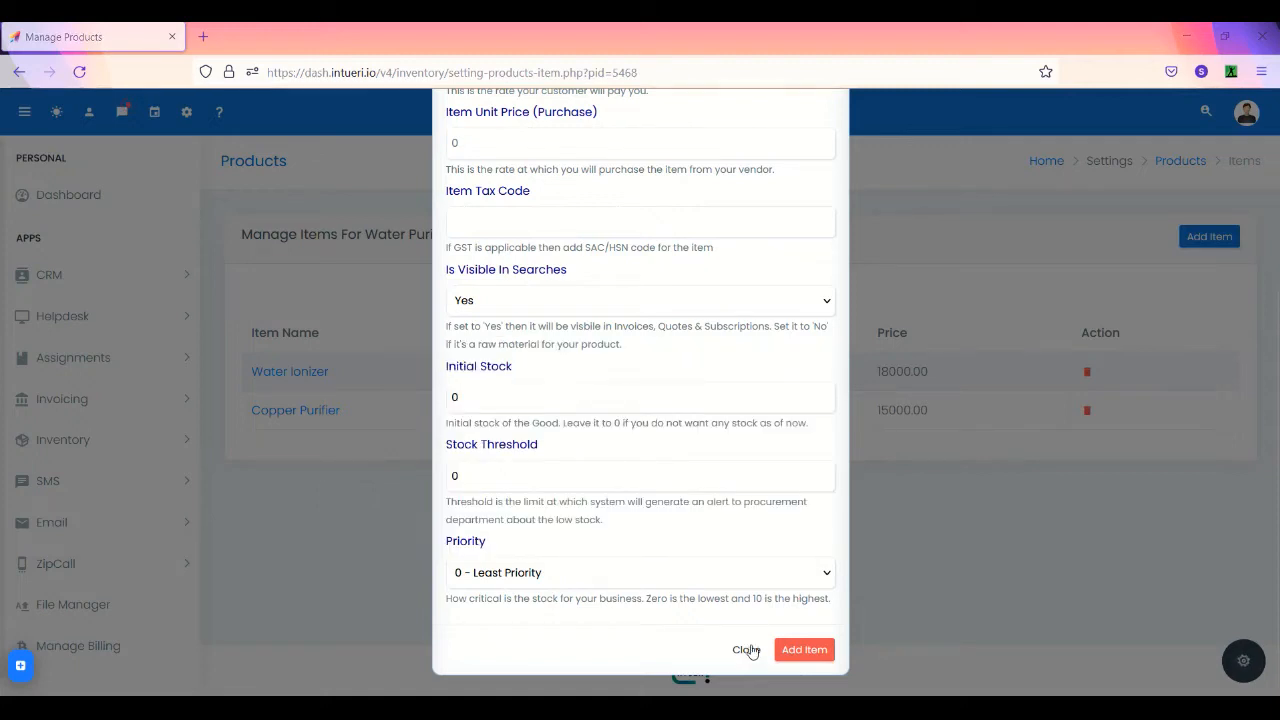
click(748, 650)
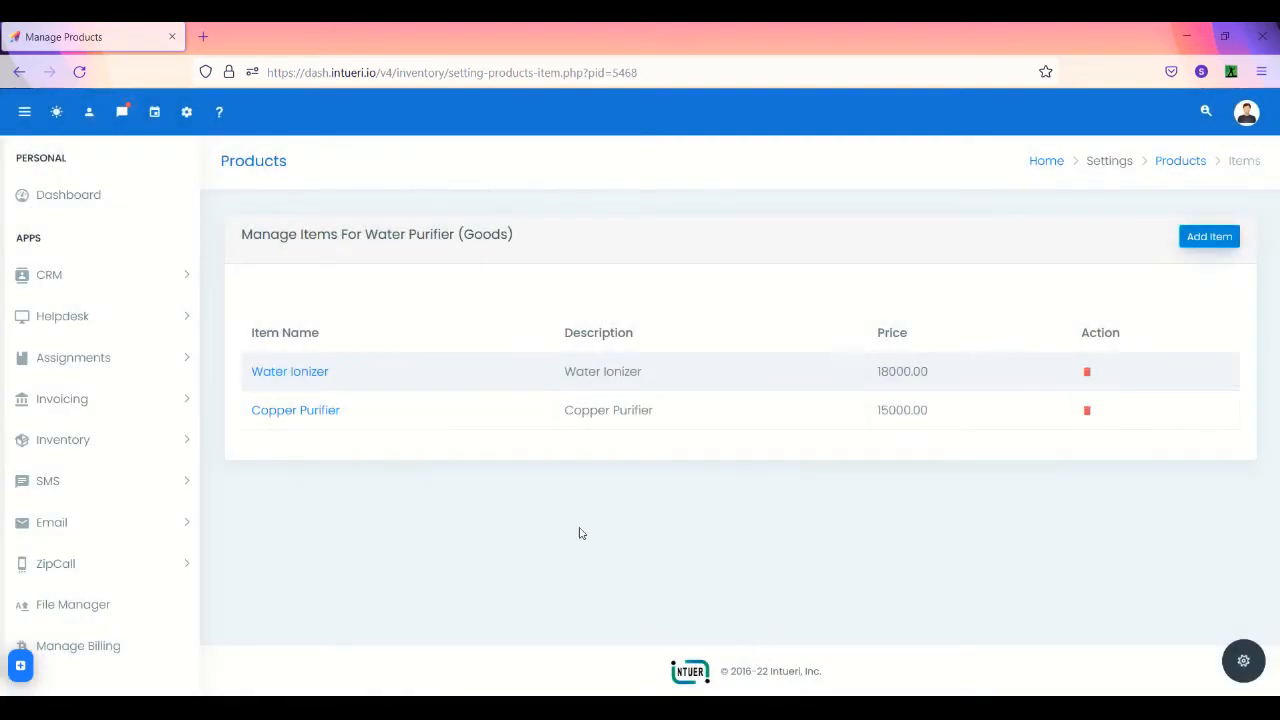
click(310, 374)
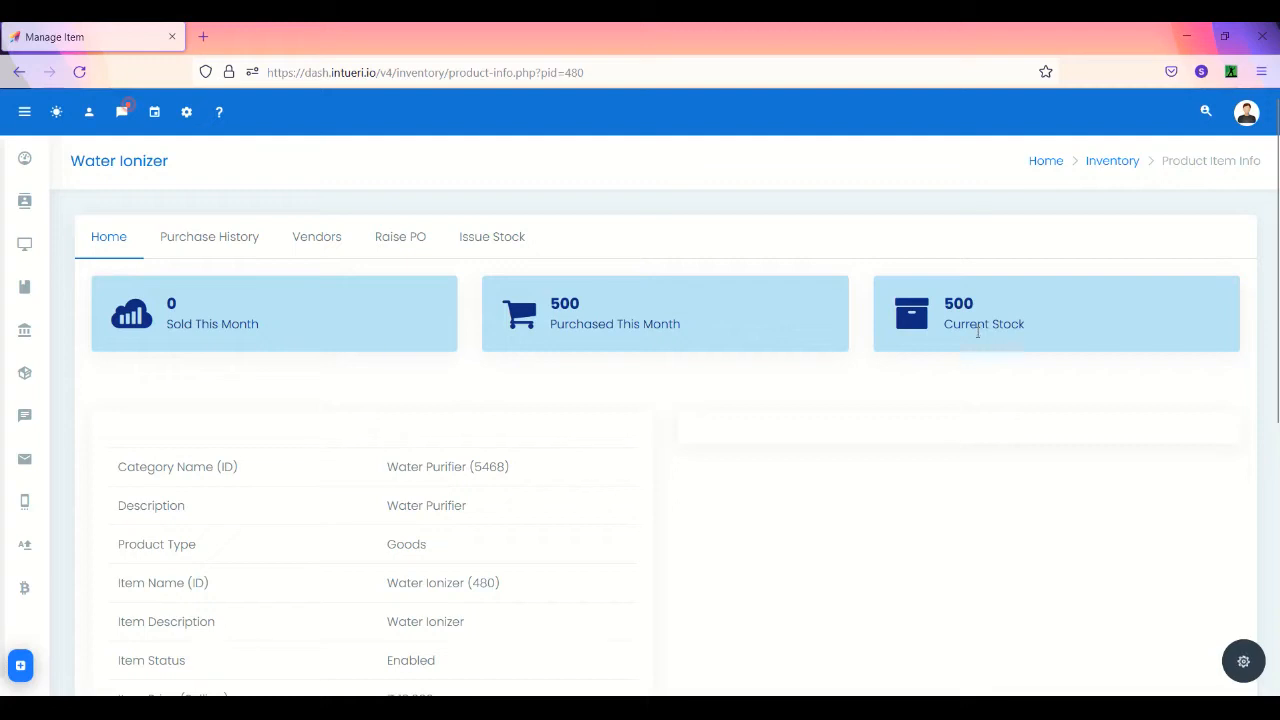
scroll(597, 491, down, 3)
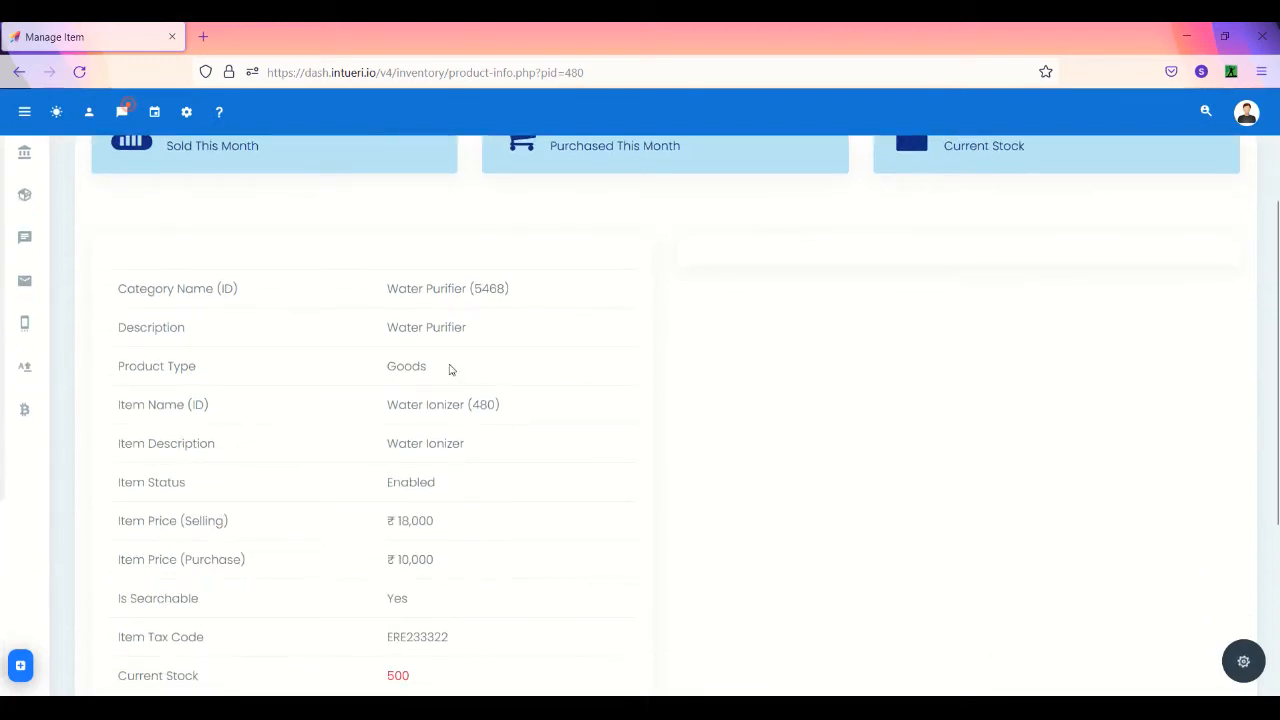
scroll(449, 369, up, 3)
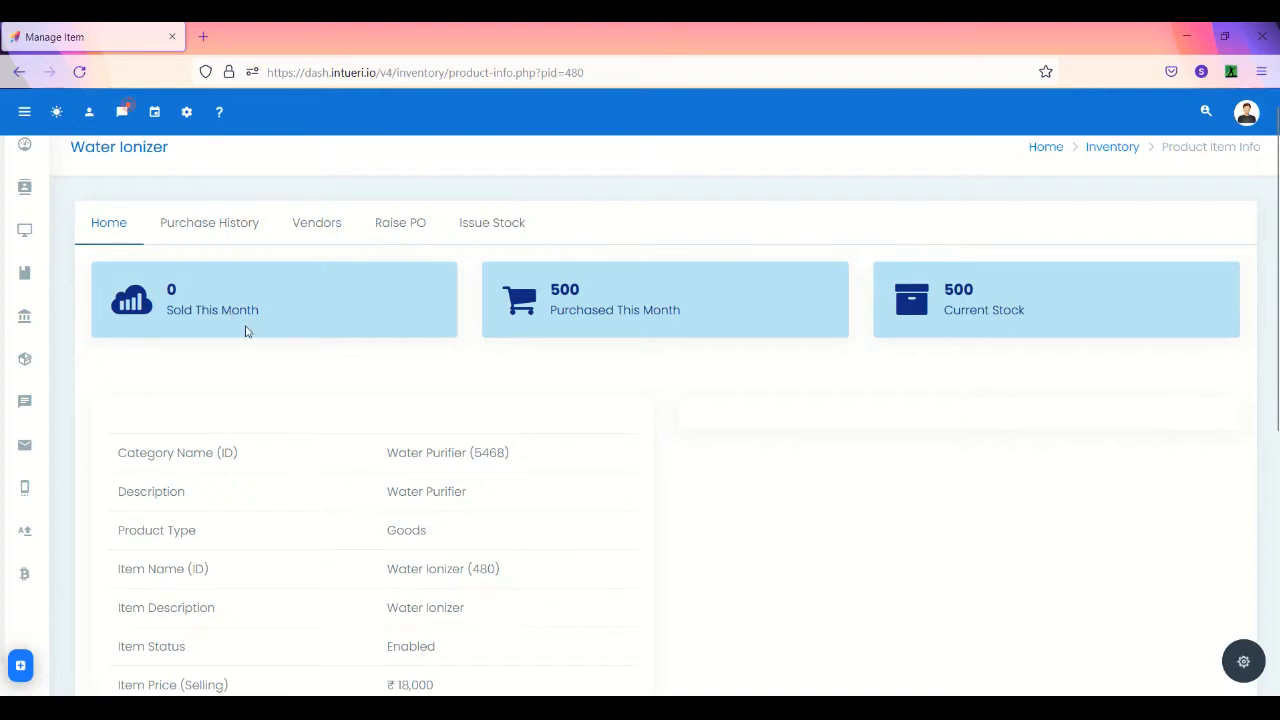
scroll(246, 331, down, 3)
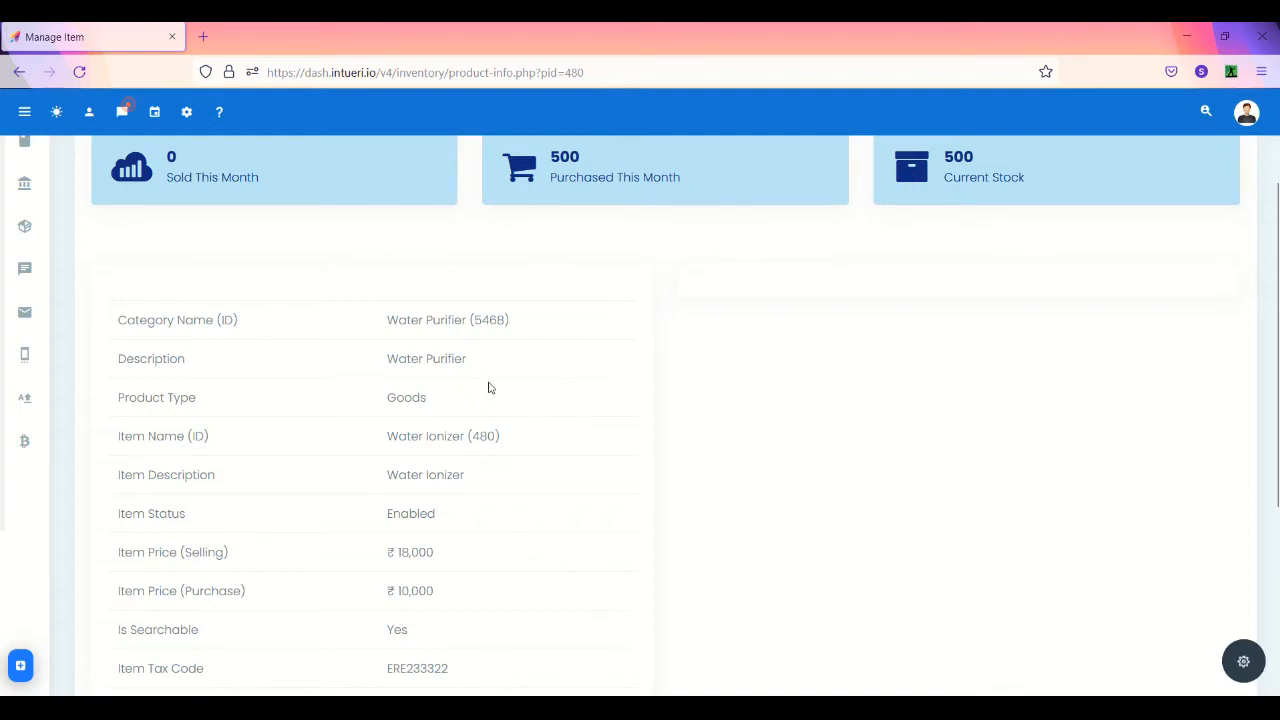
scroll(490, 388, down, 2)
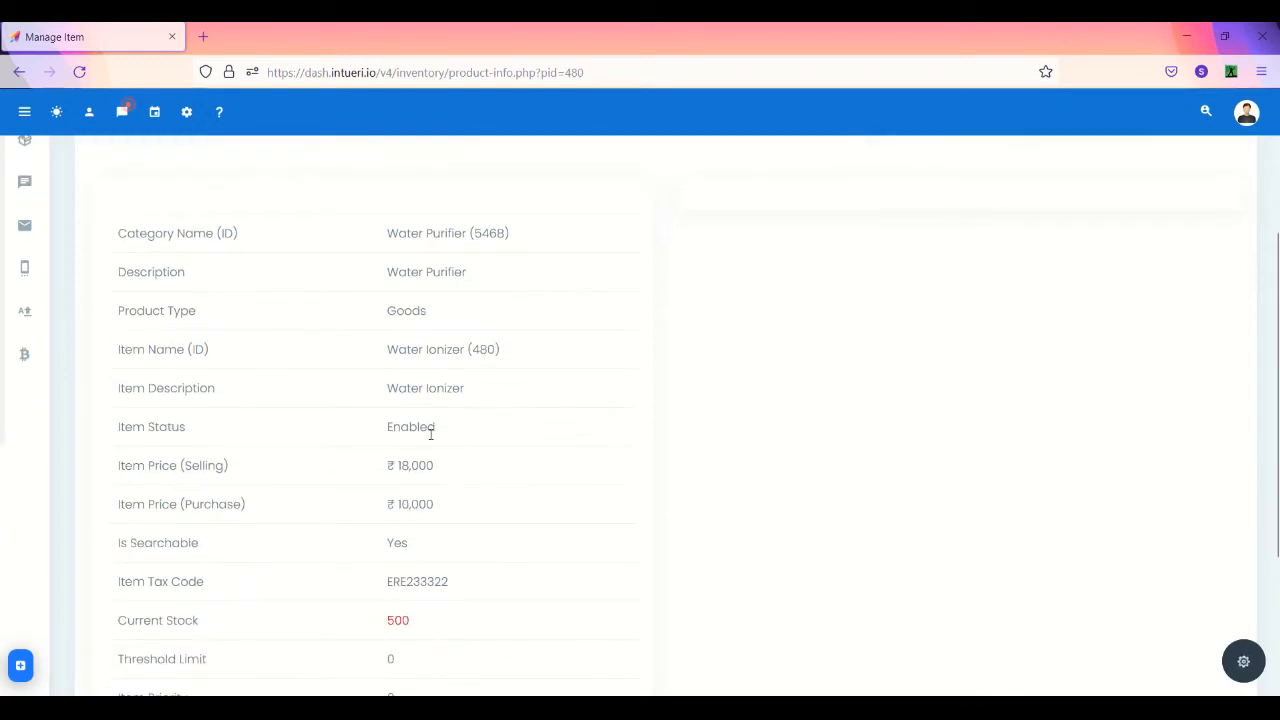
scroll(431, 436, down, 2)
scroll(431, 436, down, 1)
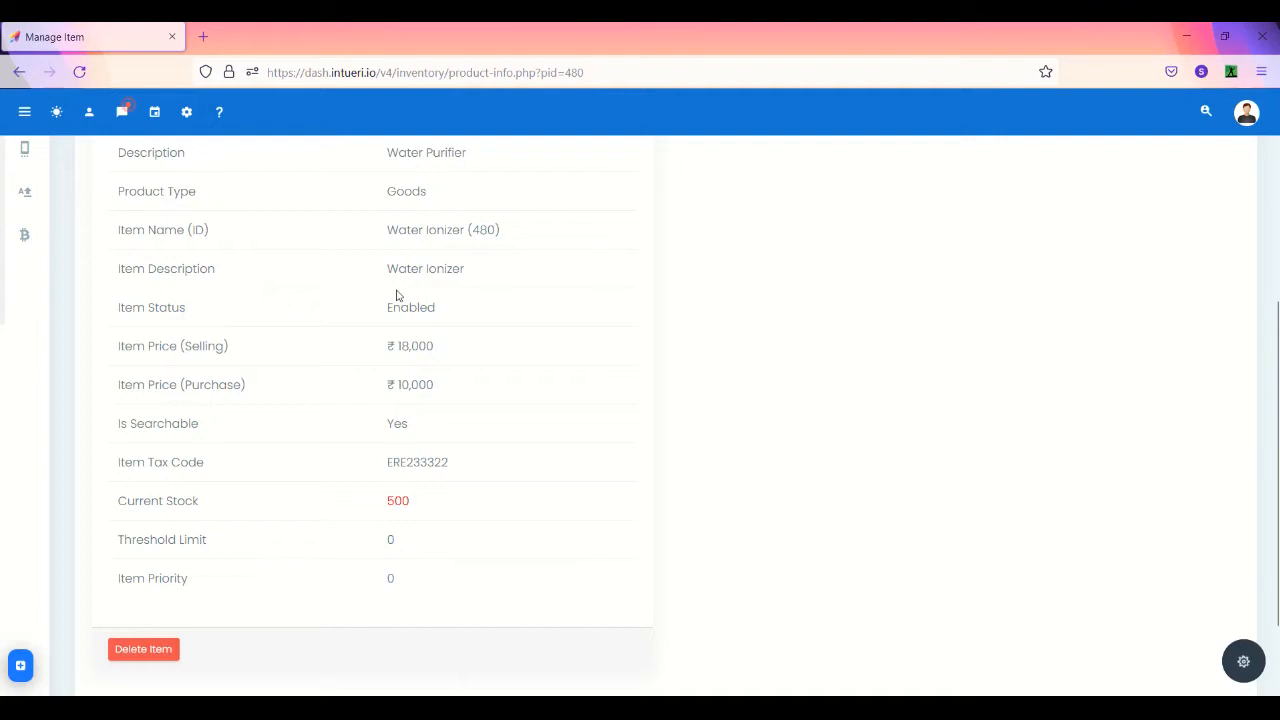
scroll(396, 296, up, 1)
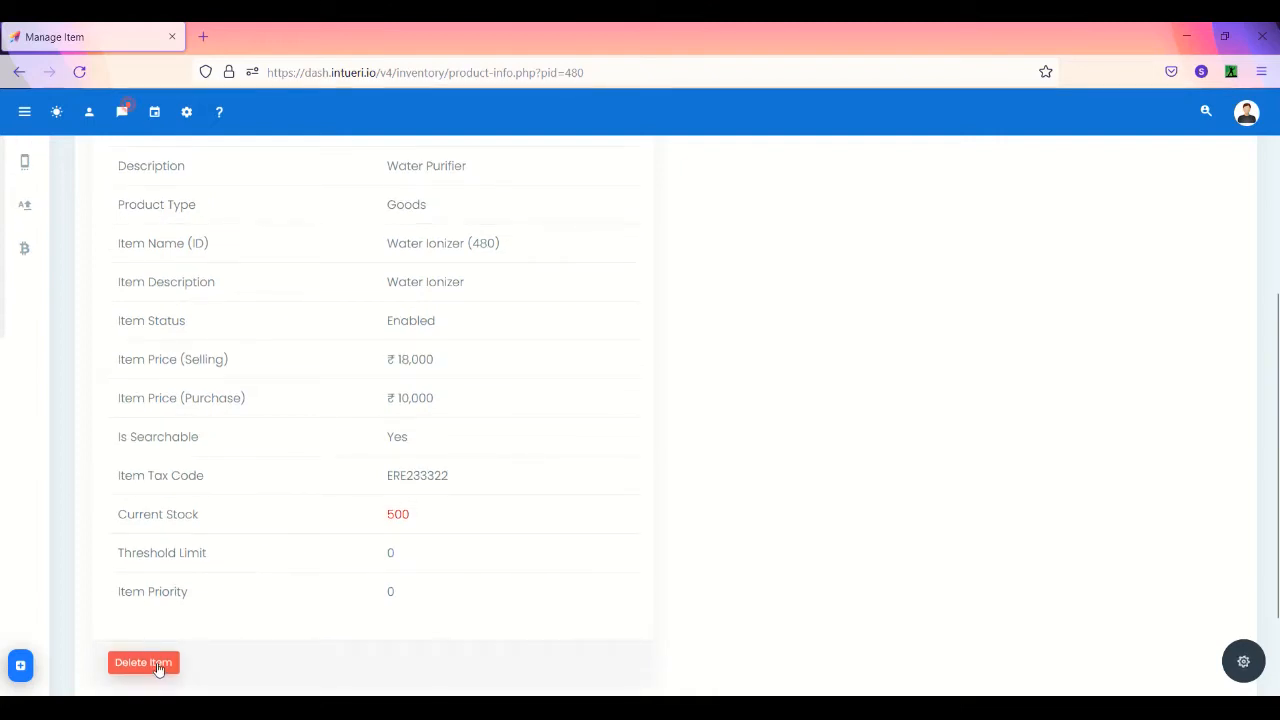
scroll(294, 560, up, 5)
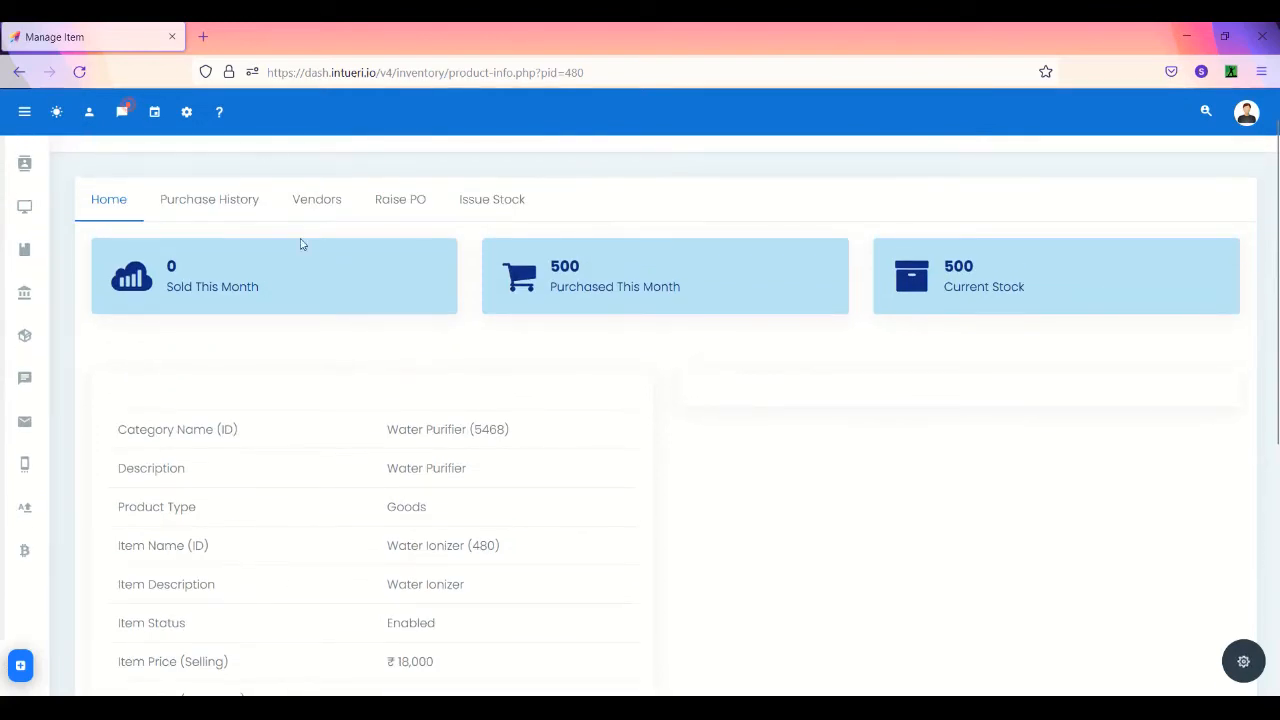
- Review Water Ionizer's Initial Stock purchase history, then view its empty vendor list
click(229, 200)
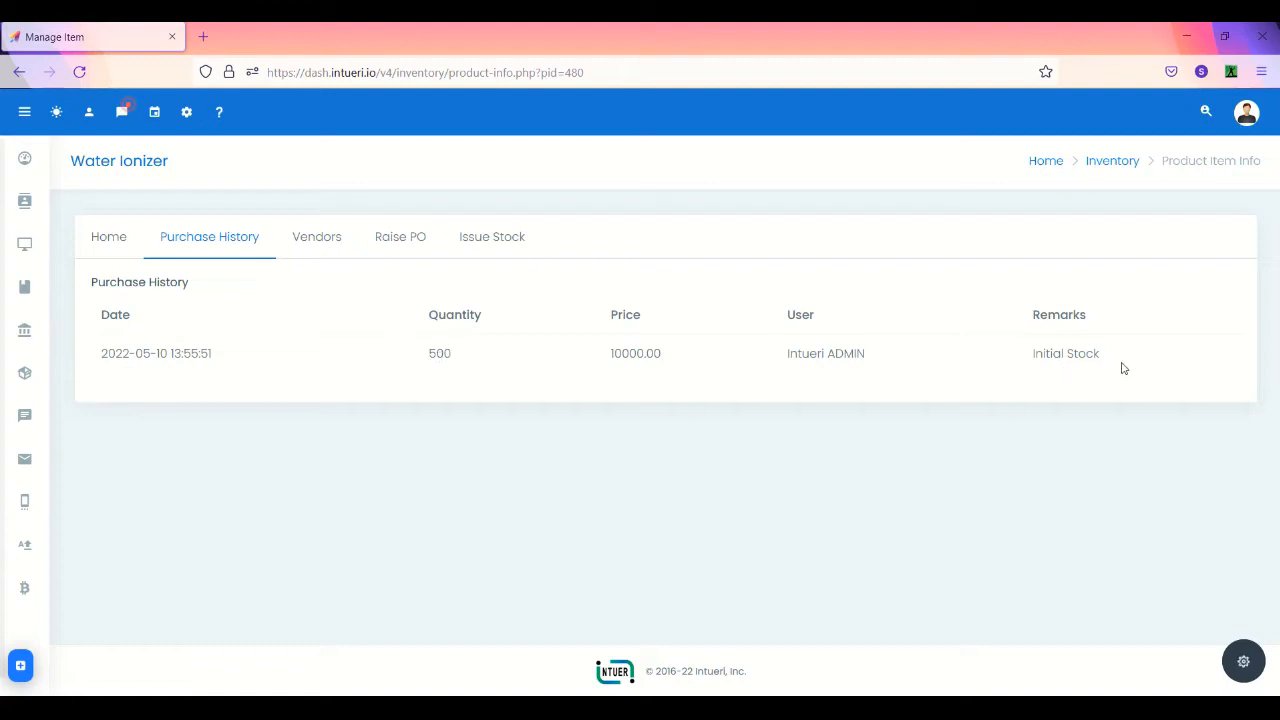
drag(1114, 366, 1026, 368)
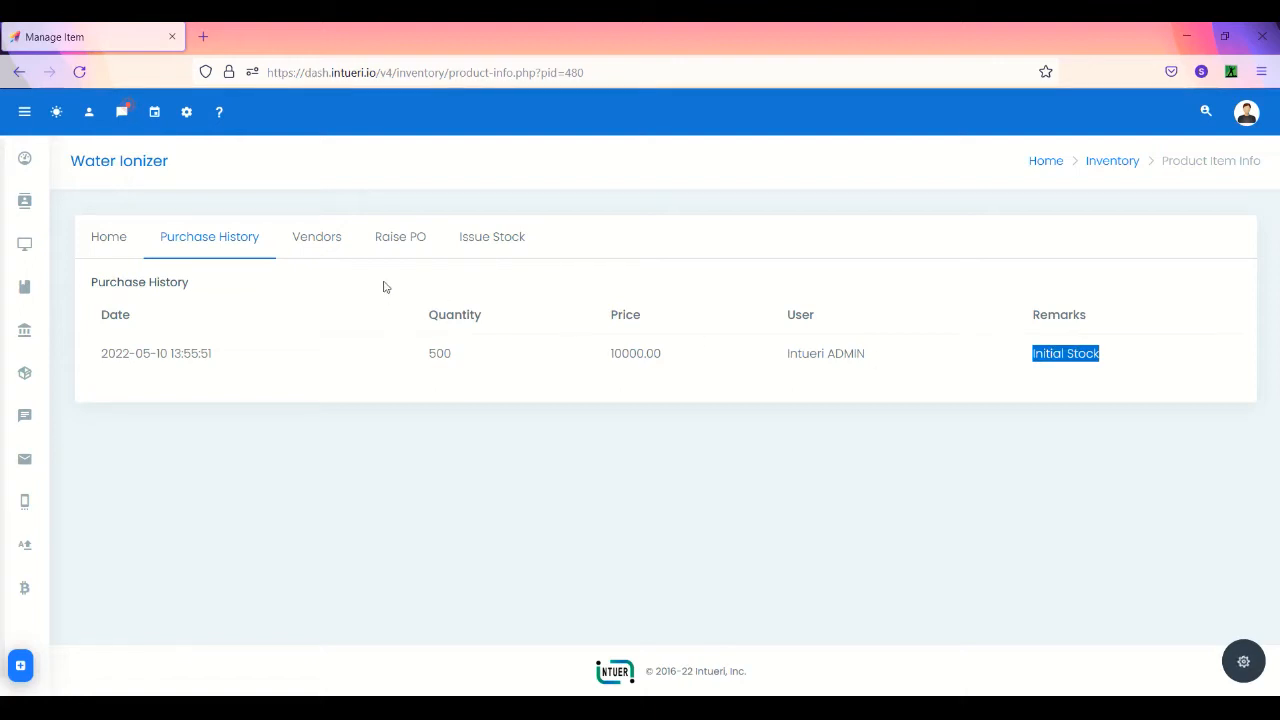
click(335, 234)
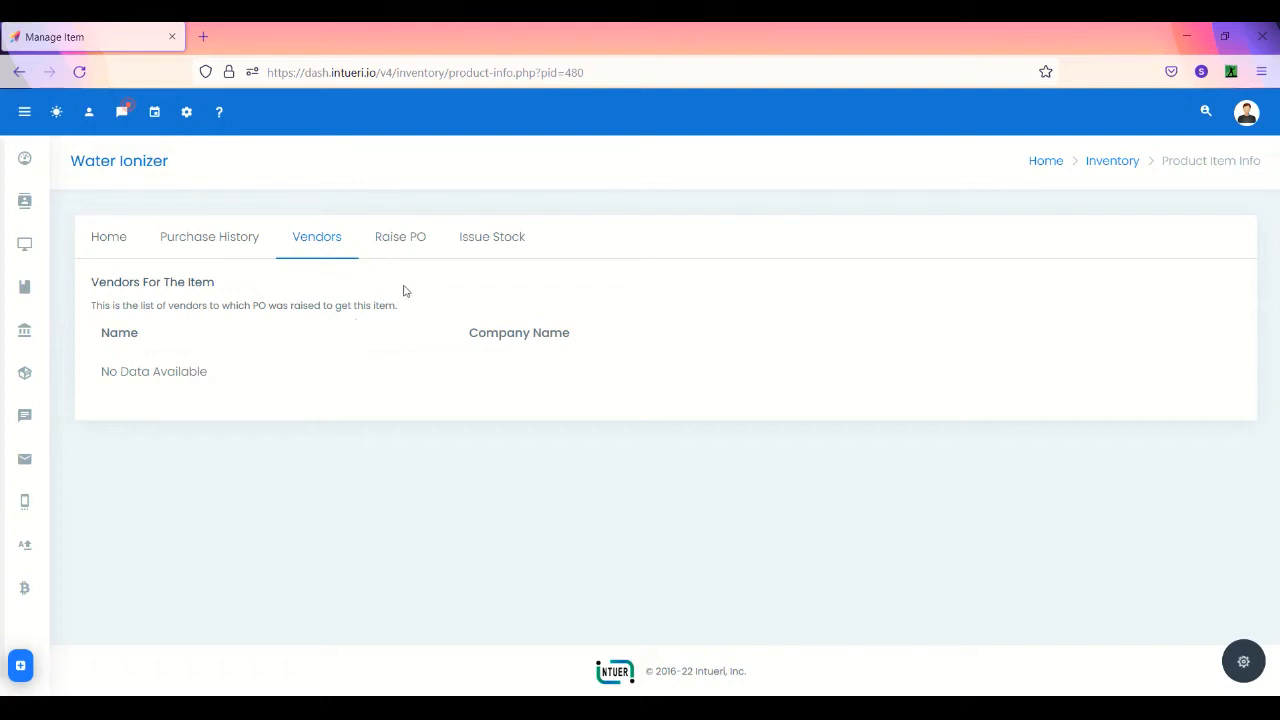
- Raise a new Pending purchase order from the Raise PO tab and focus the vendor field
click(412, 238)
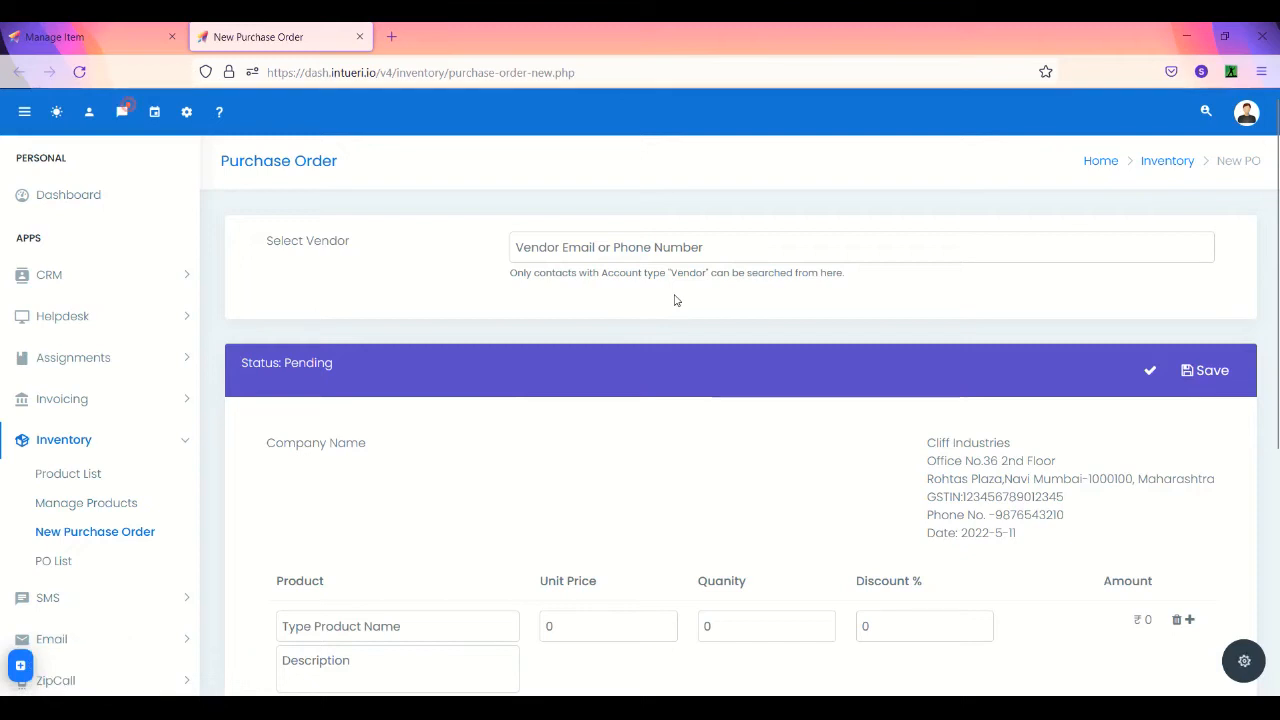
click(713, 254)
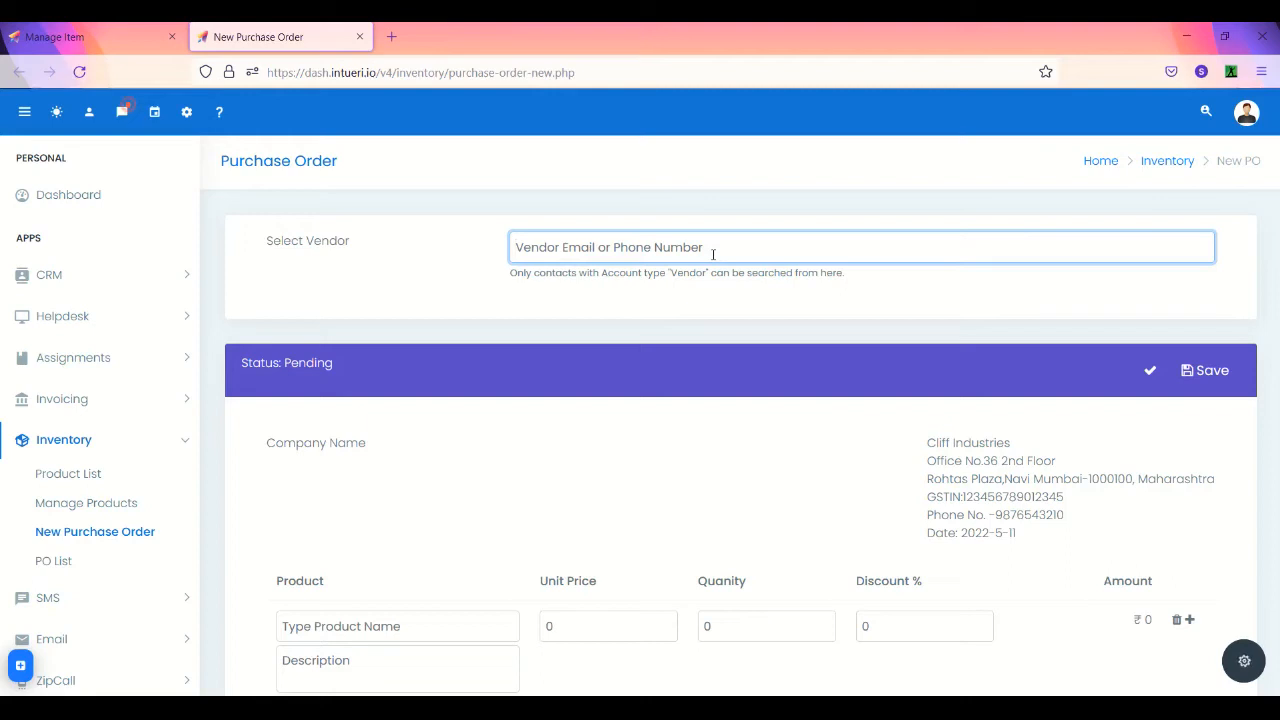
click(524, 286)
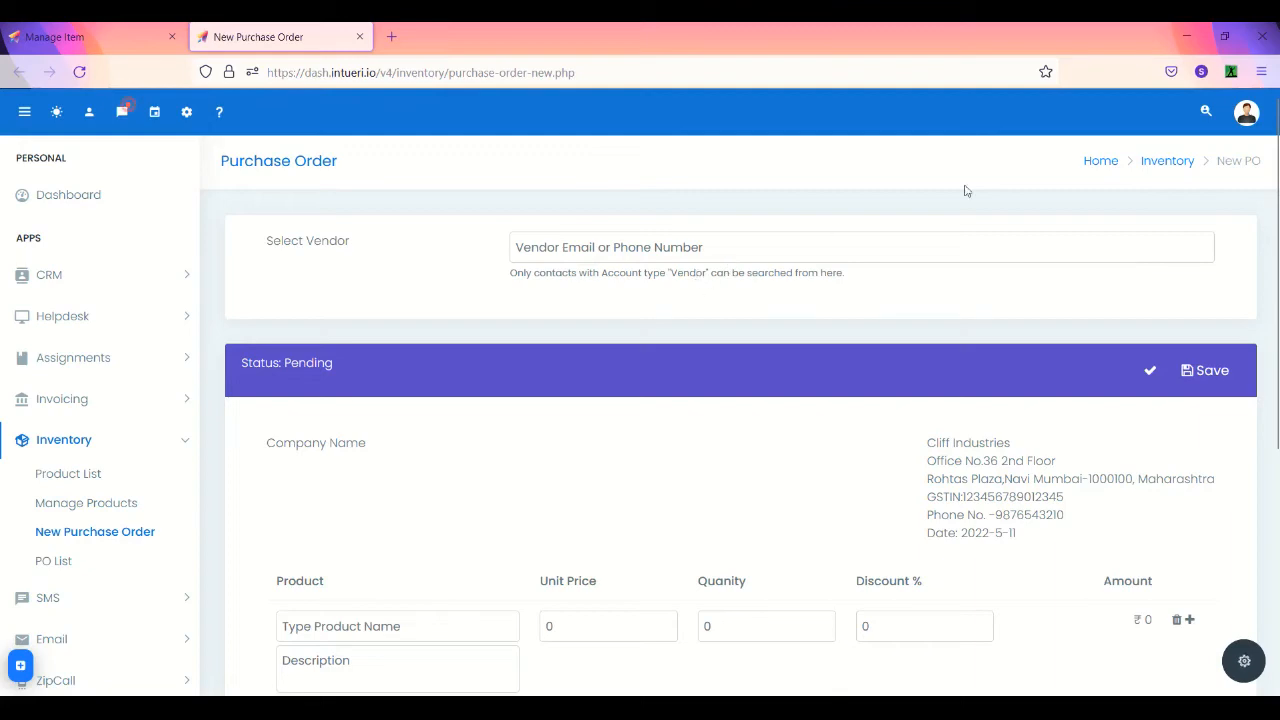
- Search for the vendor contact by name and open their Conversations profile
click(1219, 118)
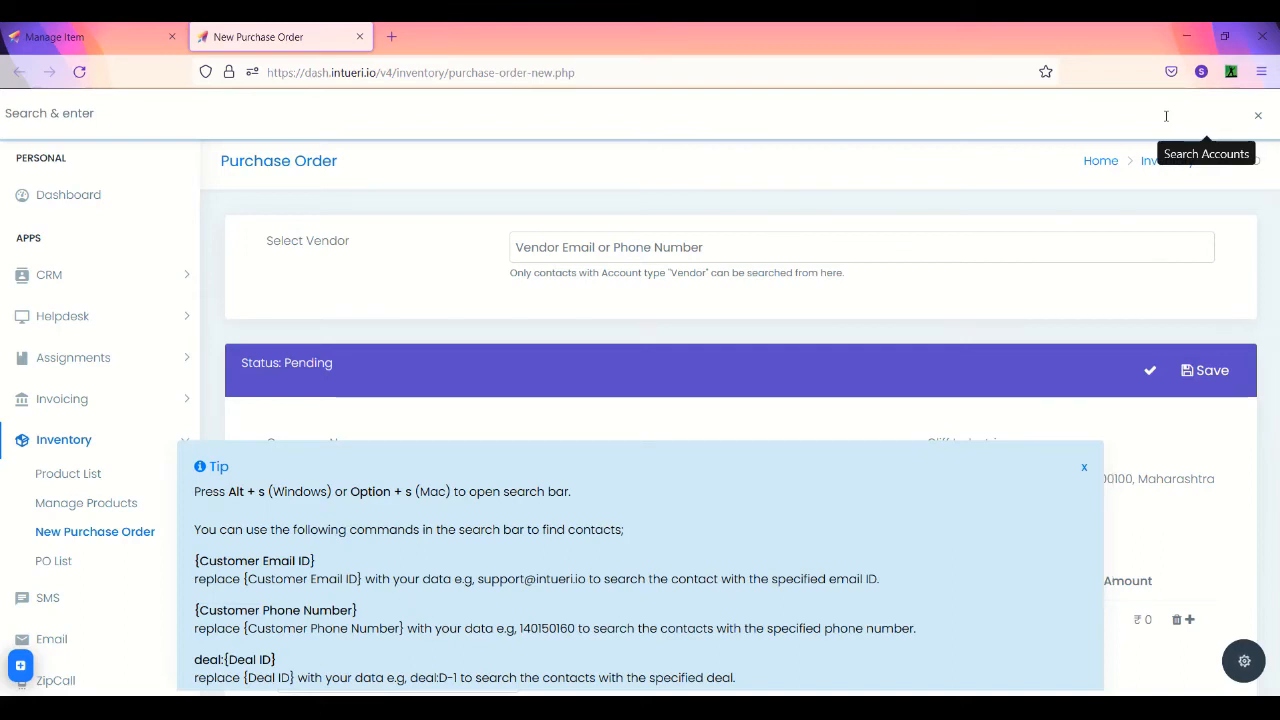
click(826, 166)
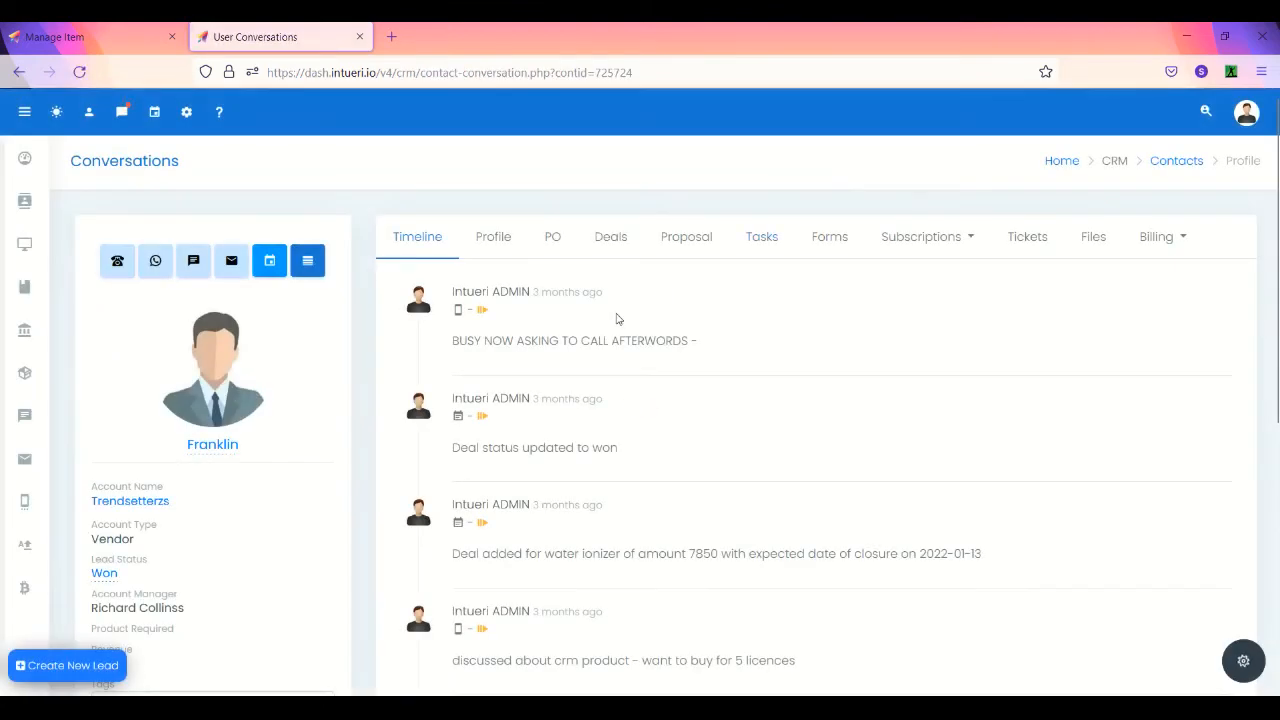
- Open the Trendsetterzs account and save Customer as its account type
click(127, 502)
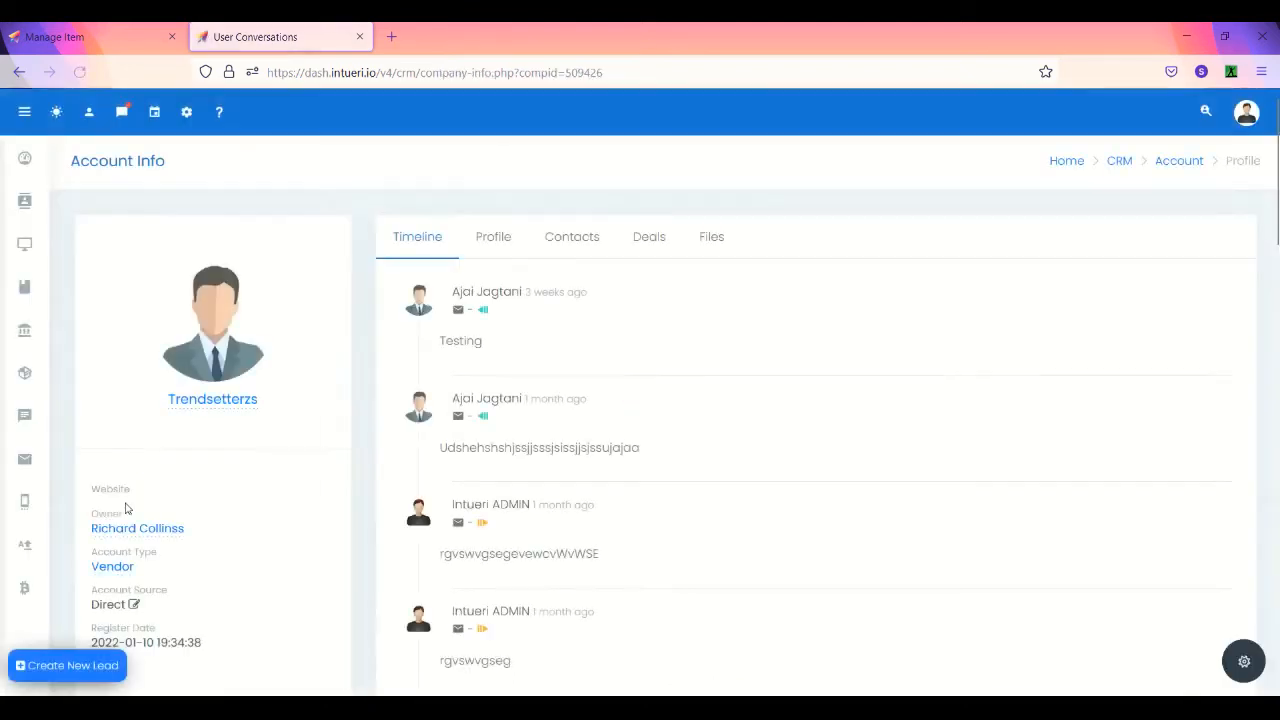
click(121, 570)
click(121, 572)
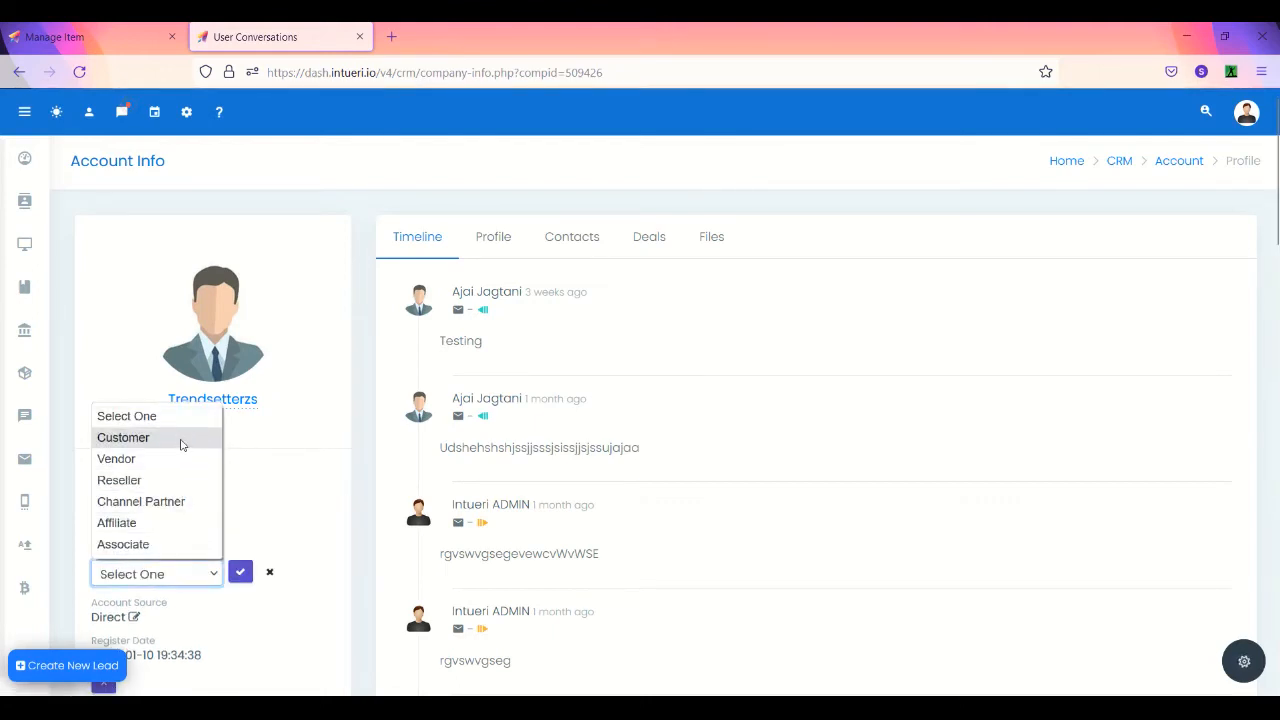
click(181, 444)
click(240, 574)
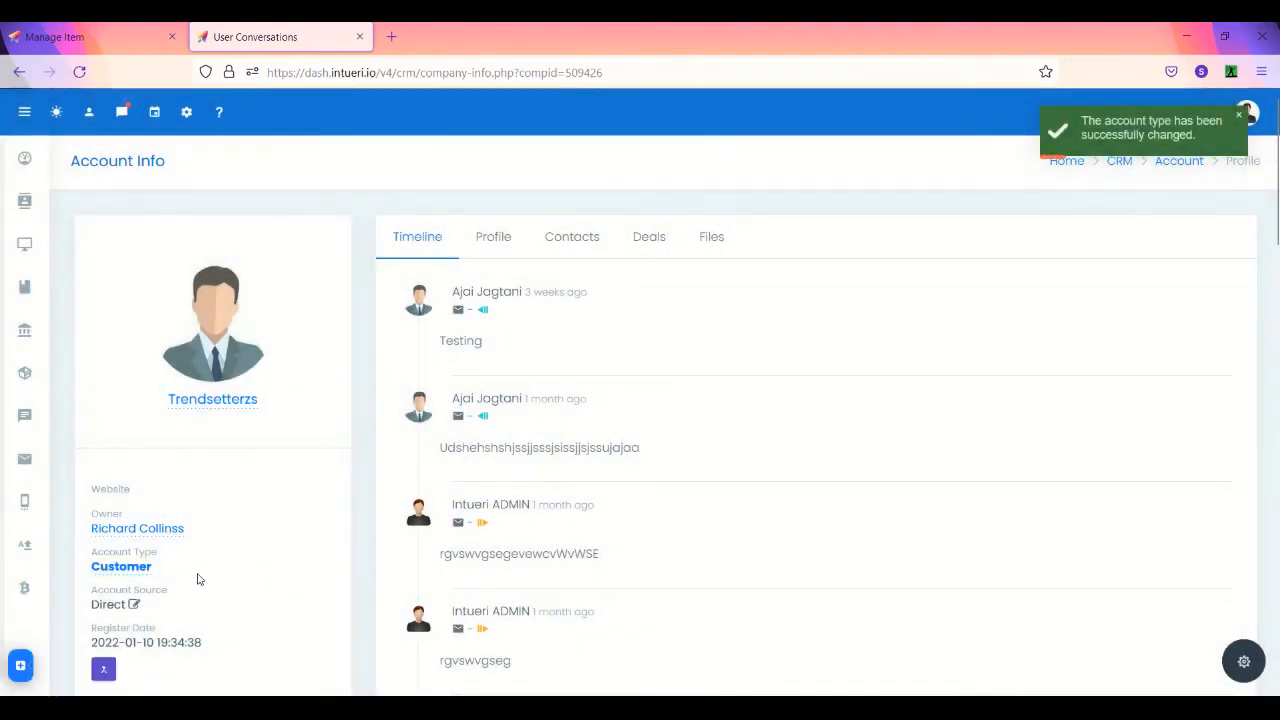
- Try switching the account type to Vendor, cancelling the unfinished edits
click(121, 568)
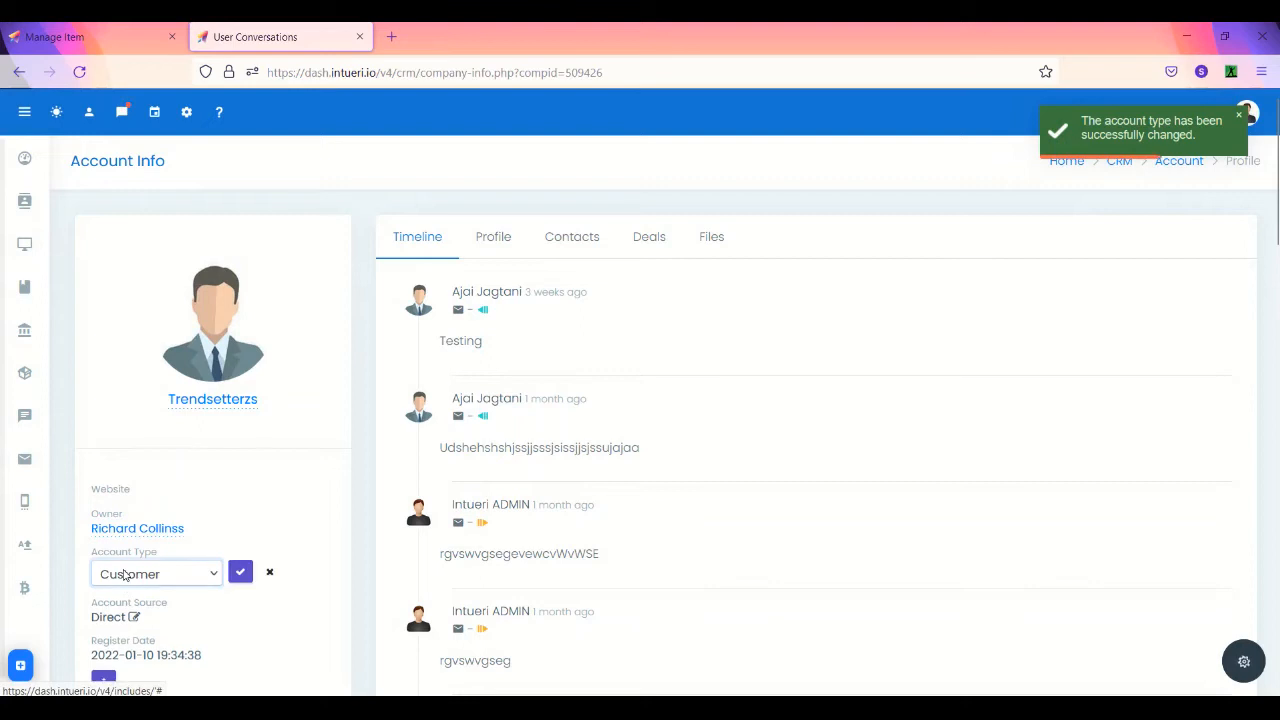
click(124, 574)
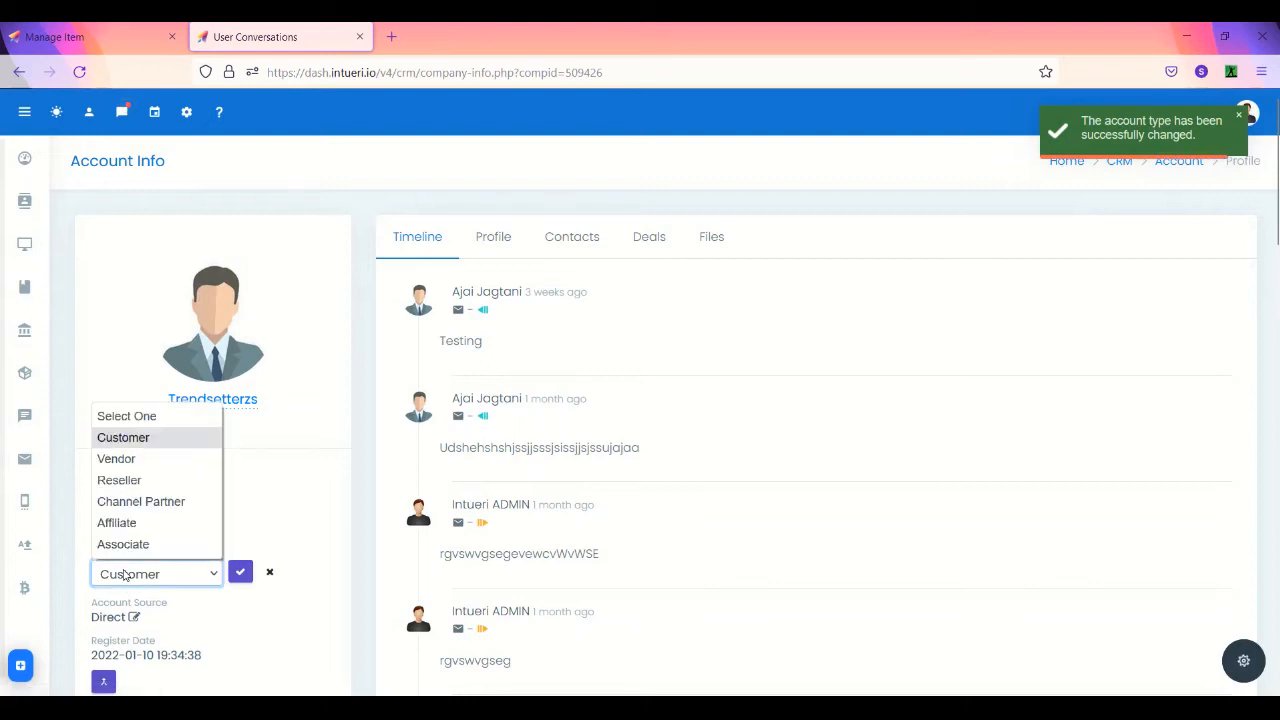
click(167, 461)
click(146, 573)
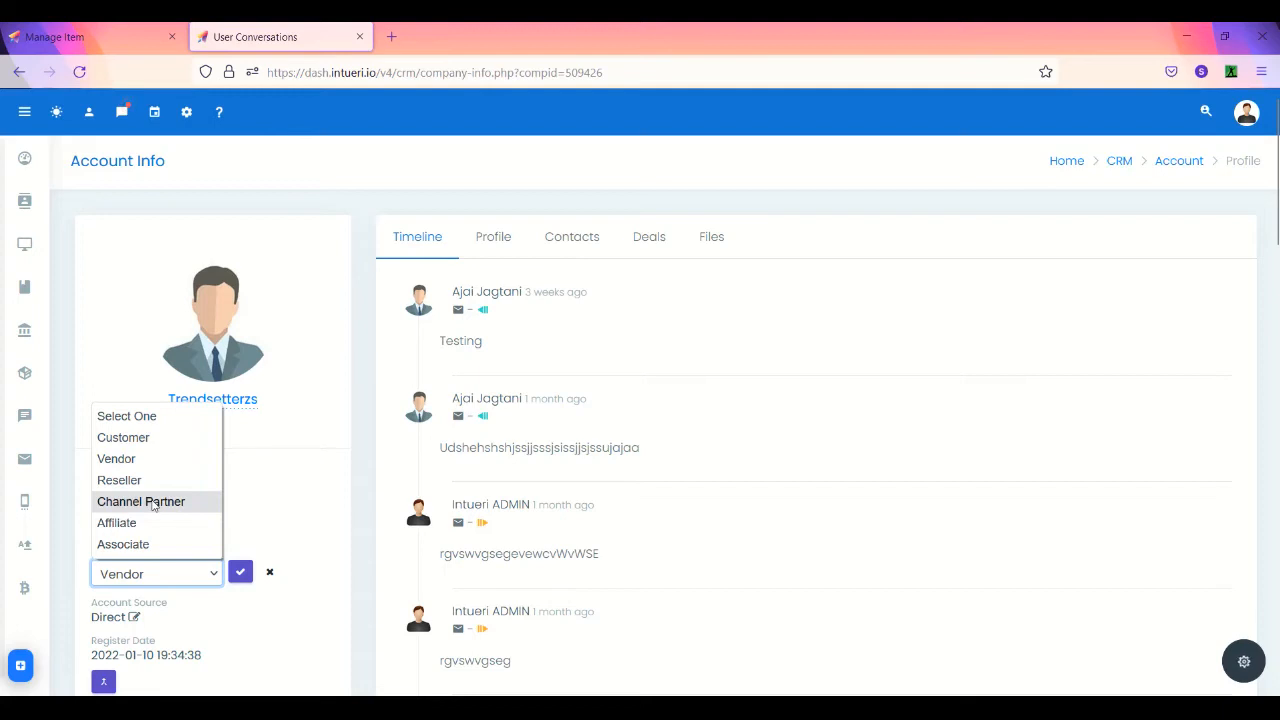
click(285, 500)
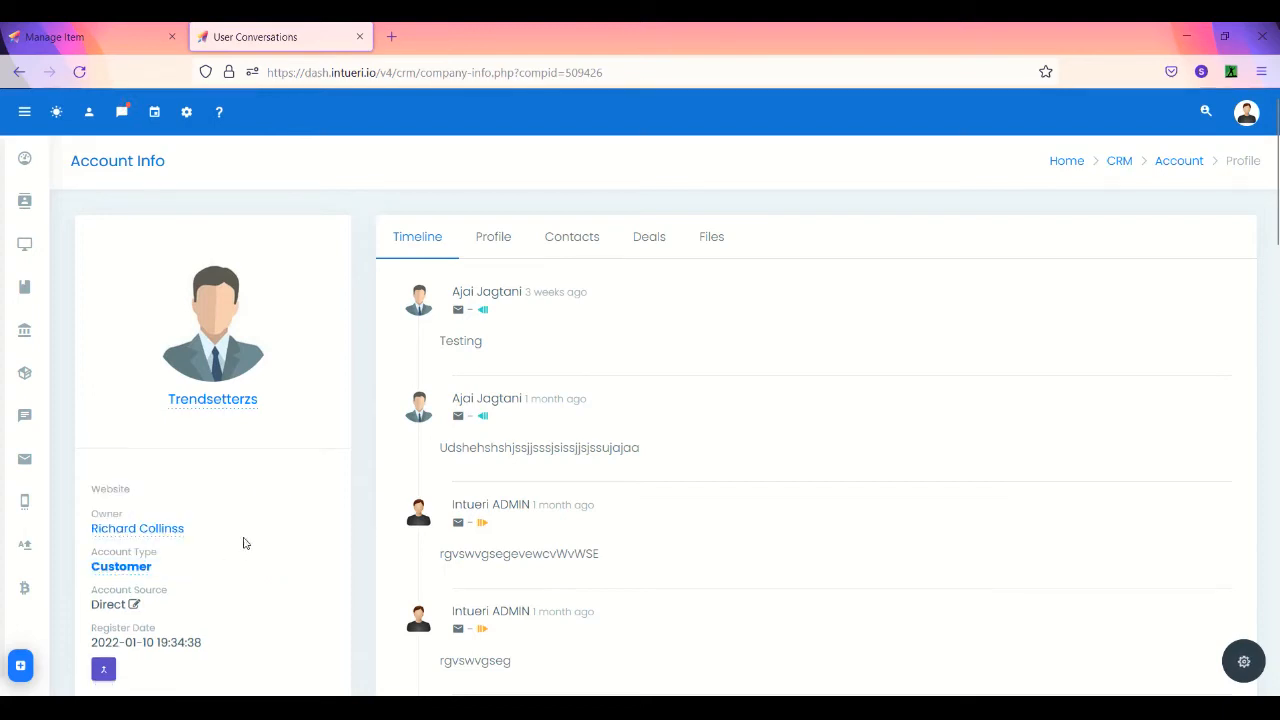
click(132, 568)
click(129, 573)
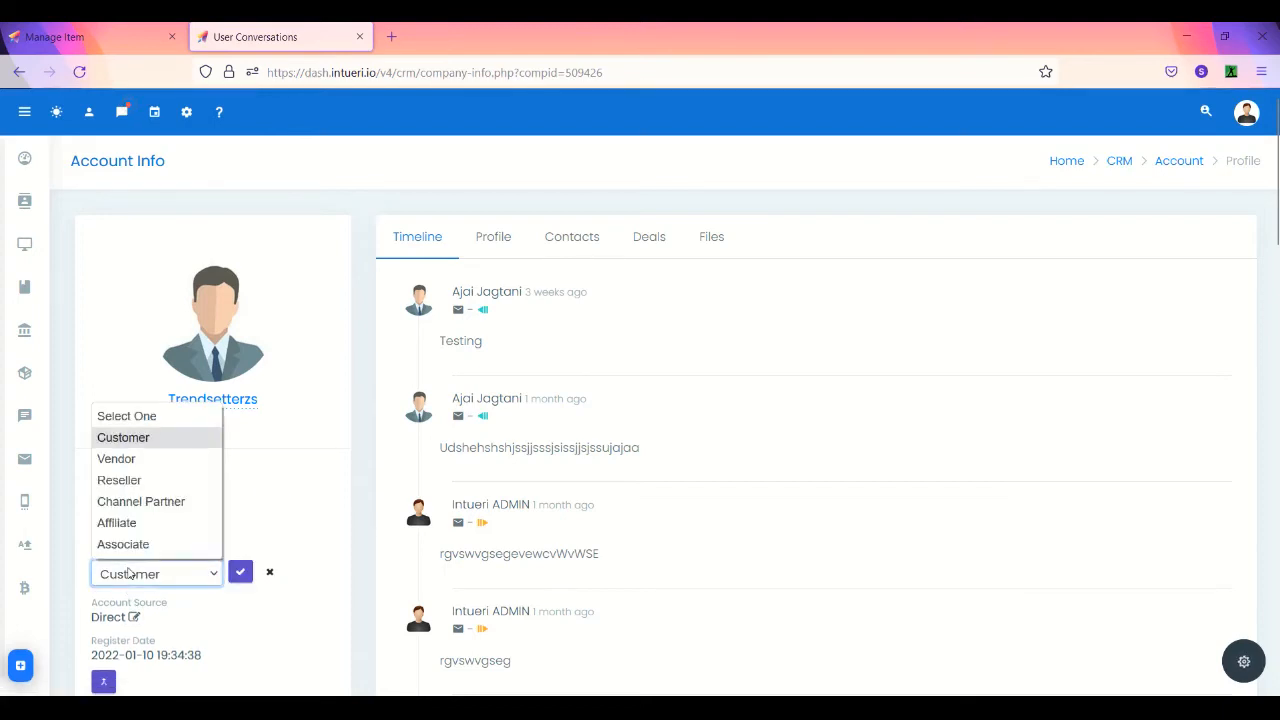
click(150, 622)
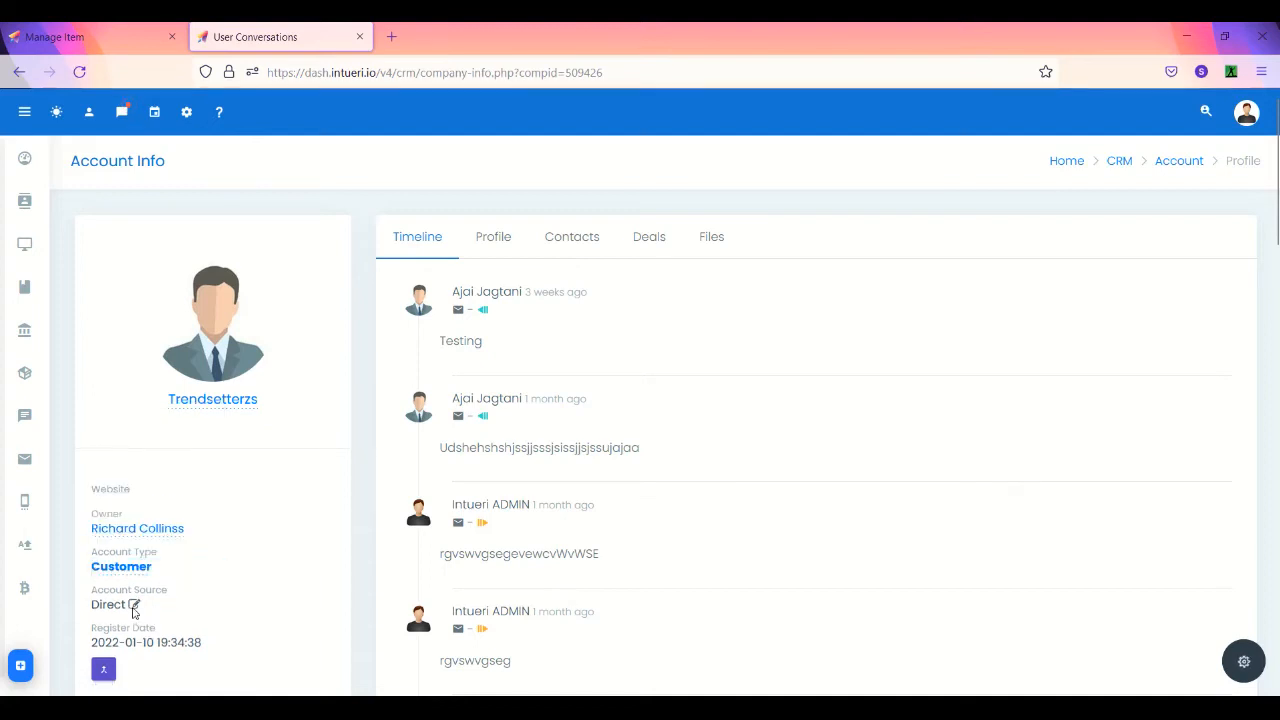
- Set the Trendsetterzs account type to Vendor and save it
click(137, 568)
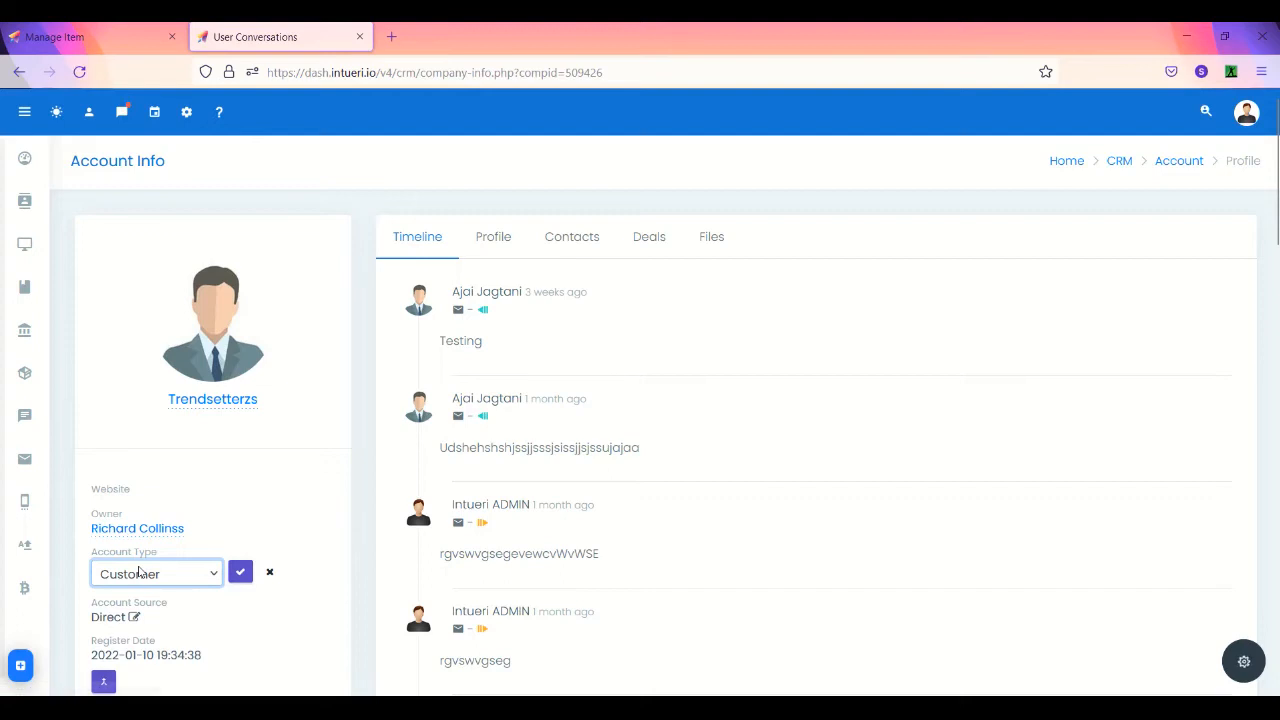
click(137, 573)
key(Escape)
key(v)
click(240, 571)
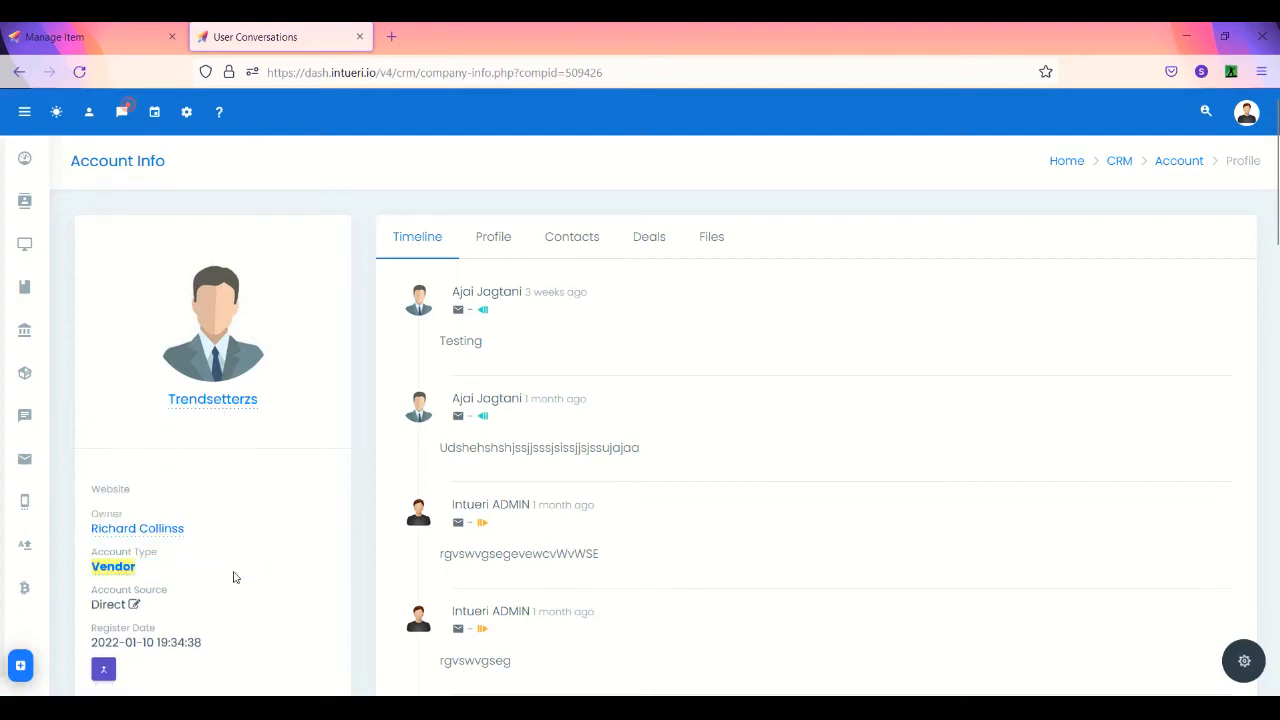
- Open the partner account assignment search and close it without assigning anyone
click(132, 604)
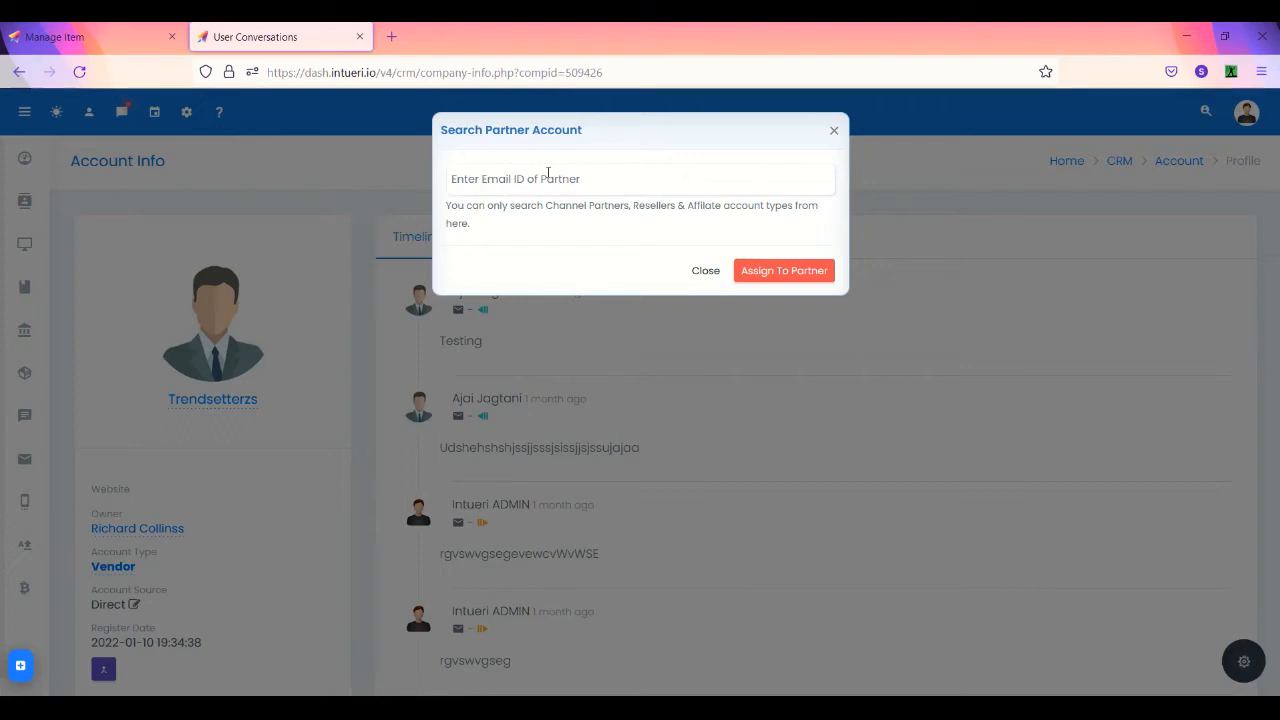
click(713, 271)
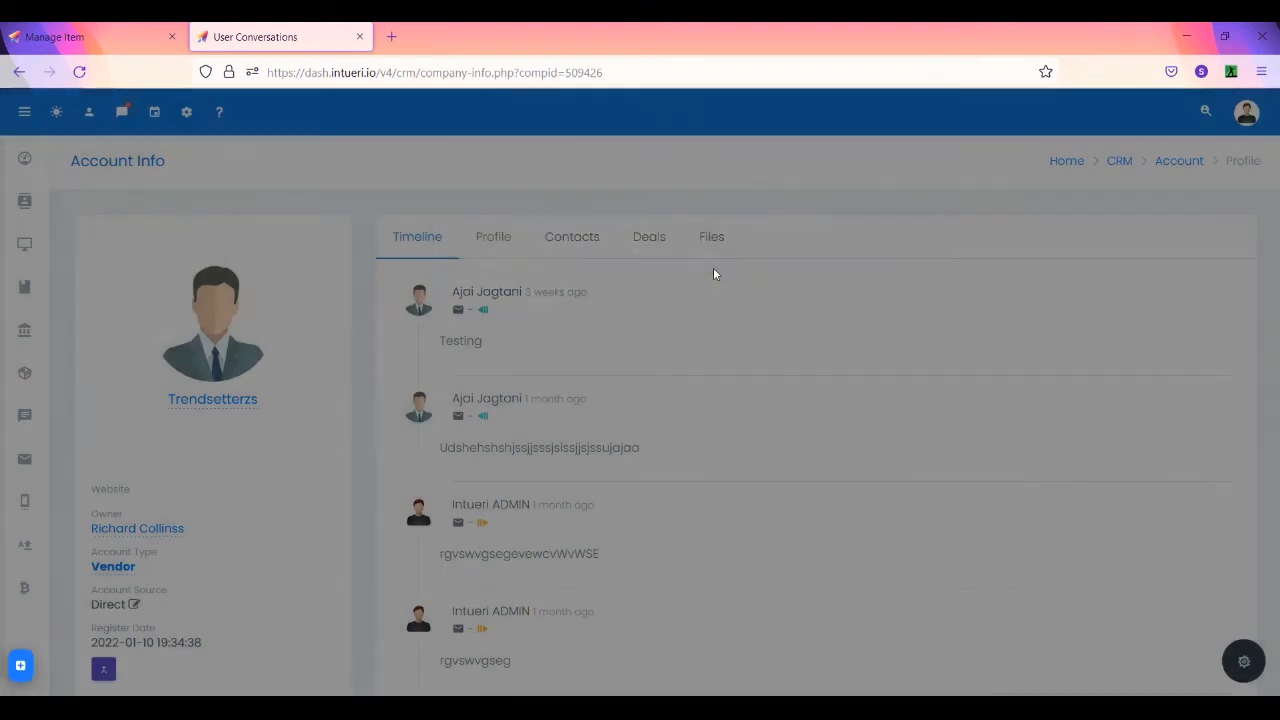
mouse_move(8, 372)
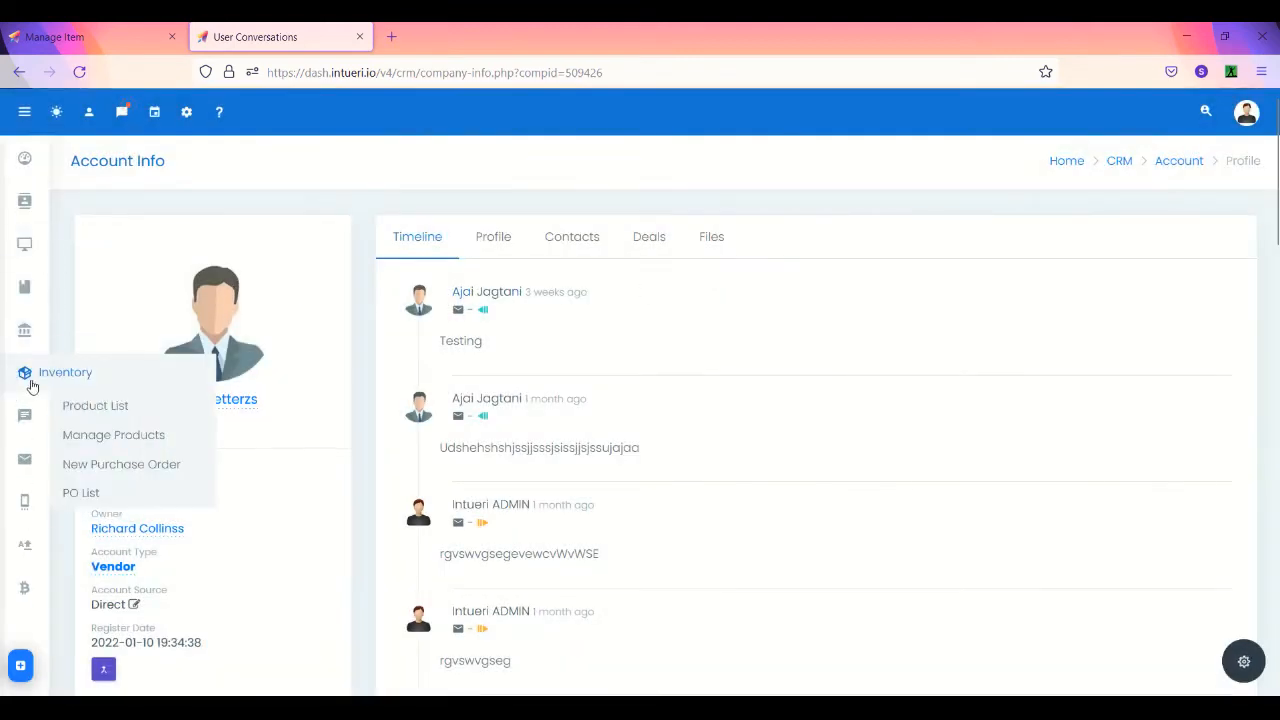
- Start a new purchase order for the Trendsetterzs vendor contact with product 'copper Purifier' typed
click(117, 463)
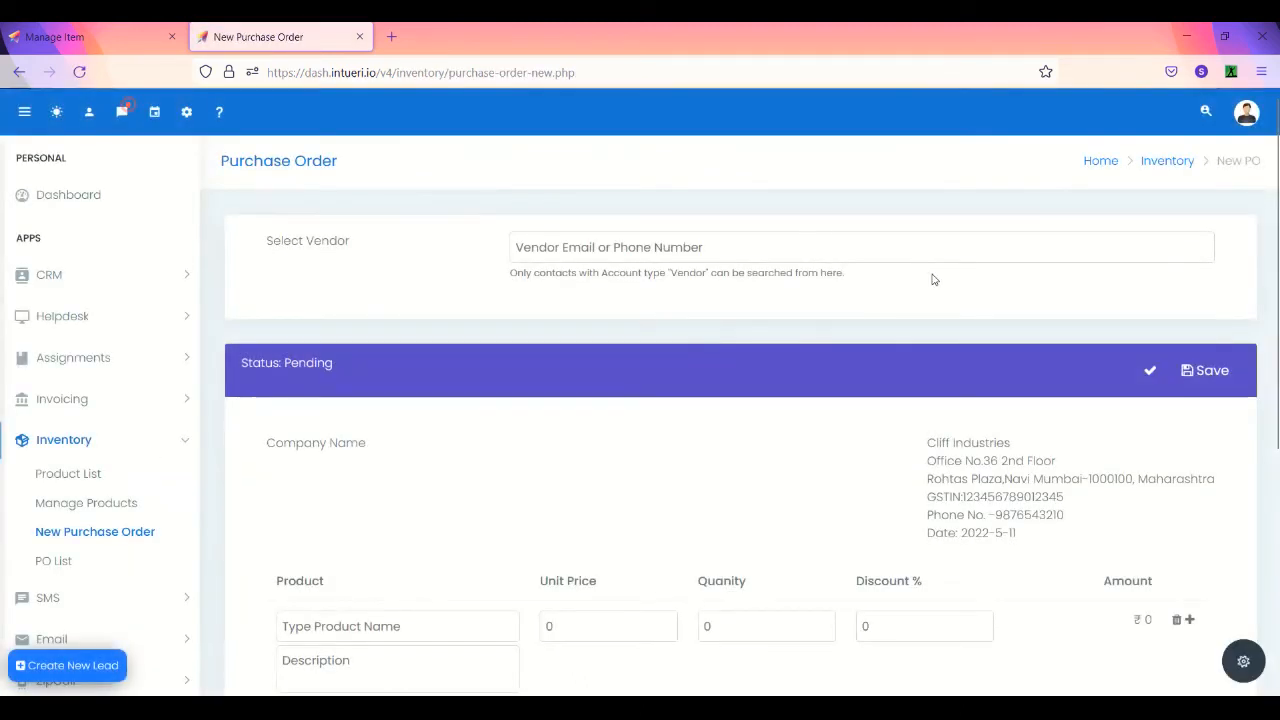
click(802, 240)
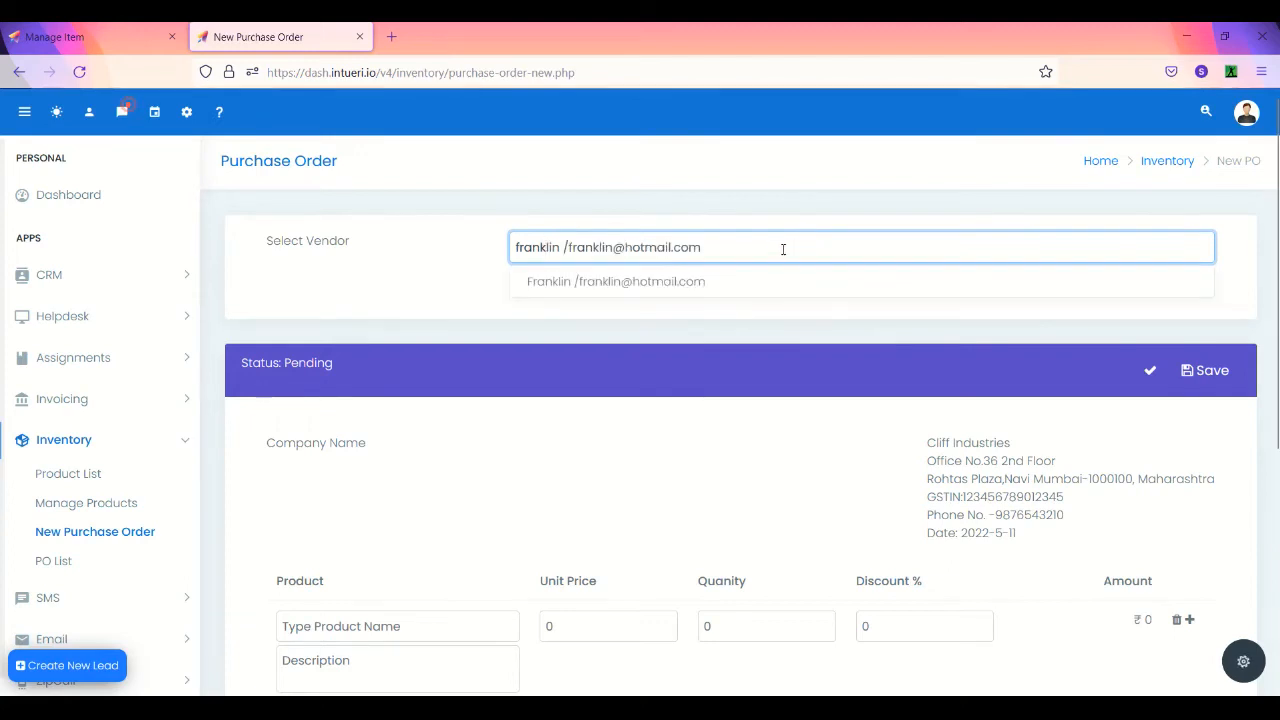
click(750, 280)
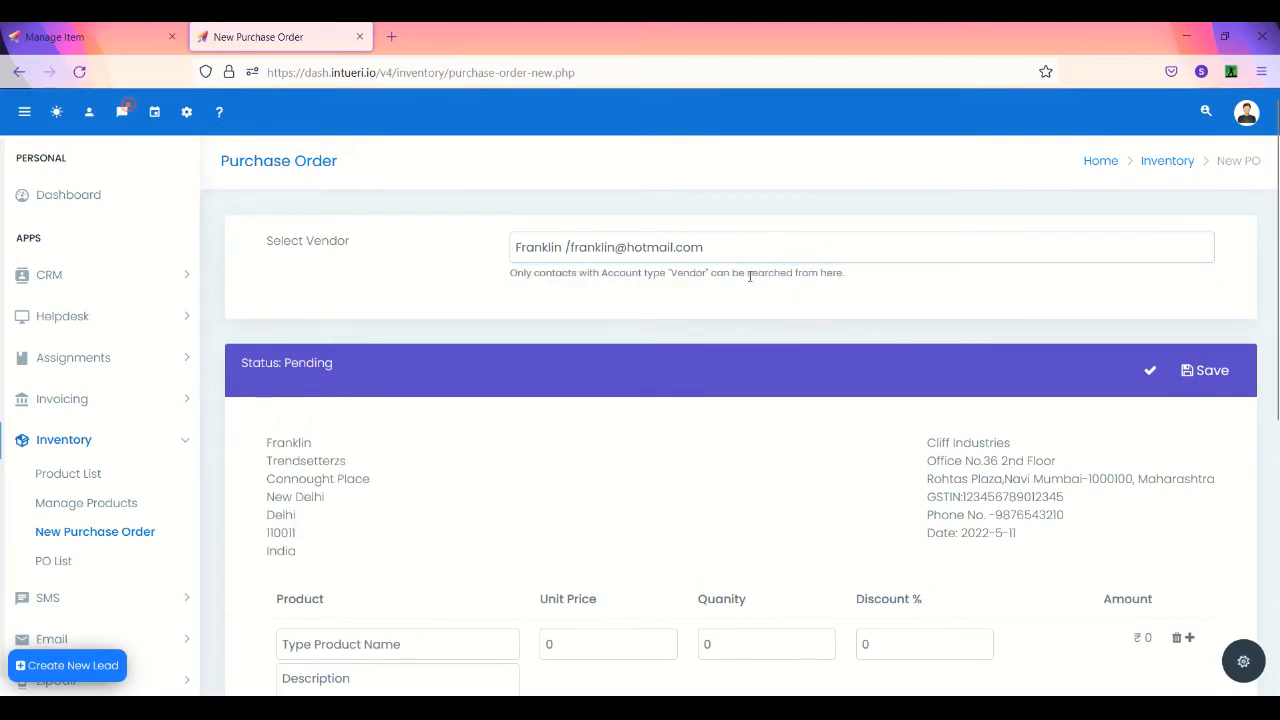
click(380, 645)
text(copper Purifier)
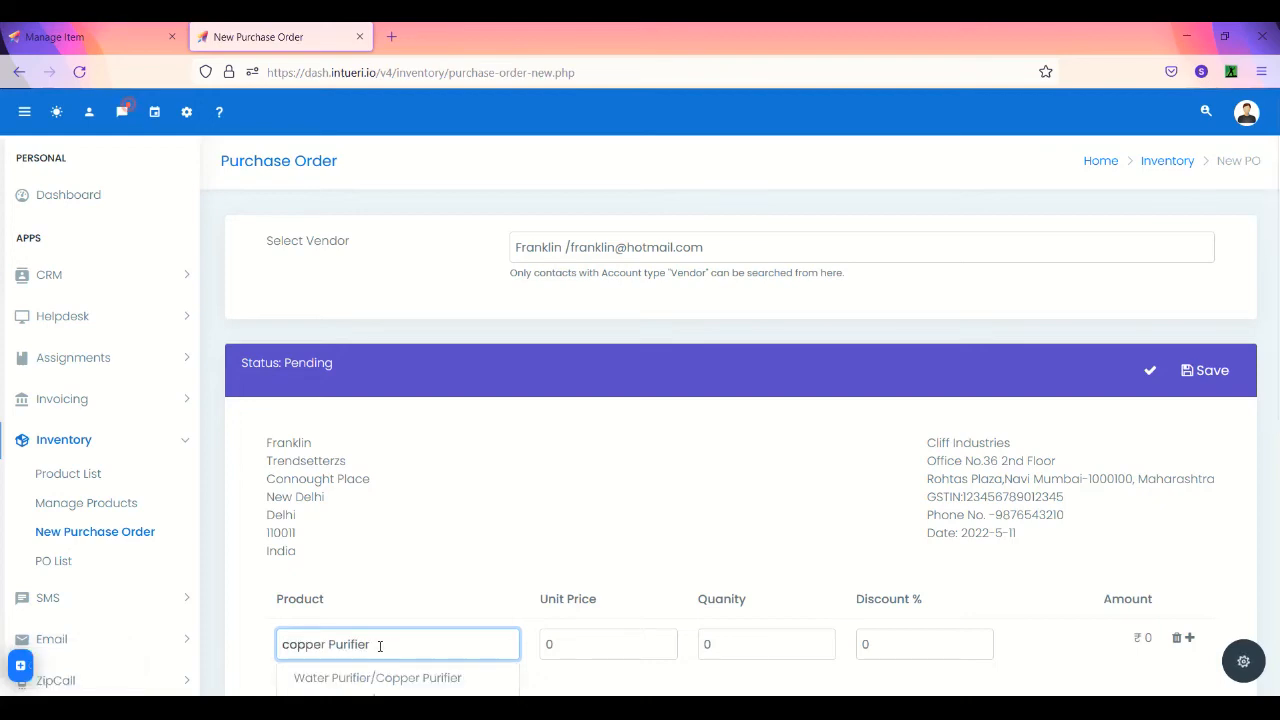
- Select Copper Purifier and enter quantity 25 at 10000.00, totalling ₹325000.00 with taxes
click(378, 678)
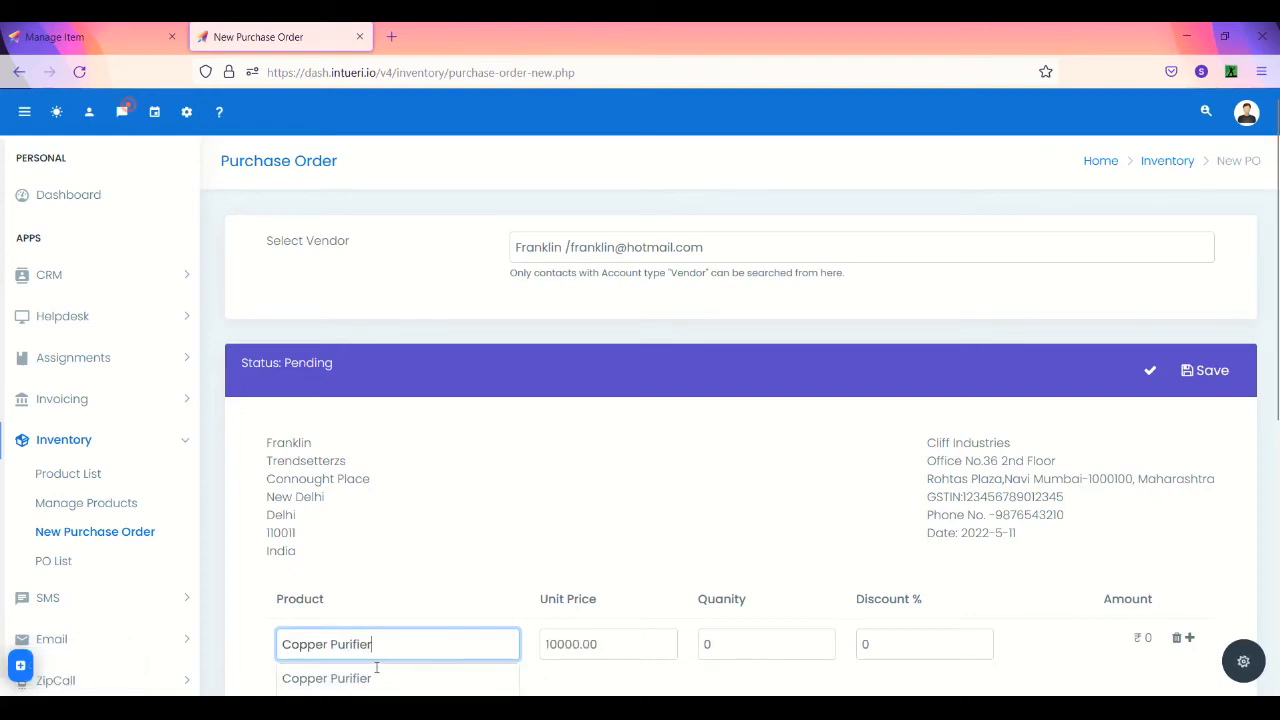
scroll(578, 644, down, 2)
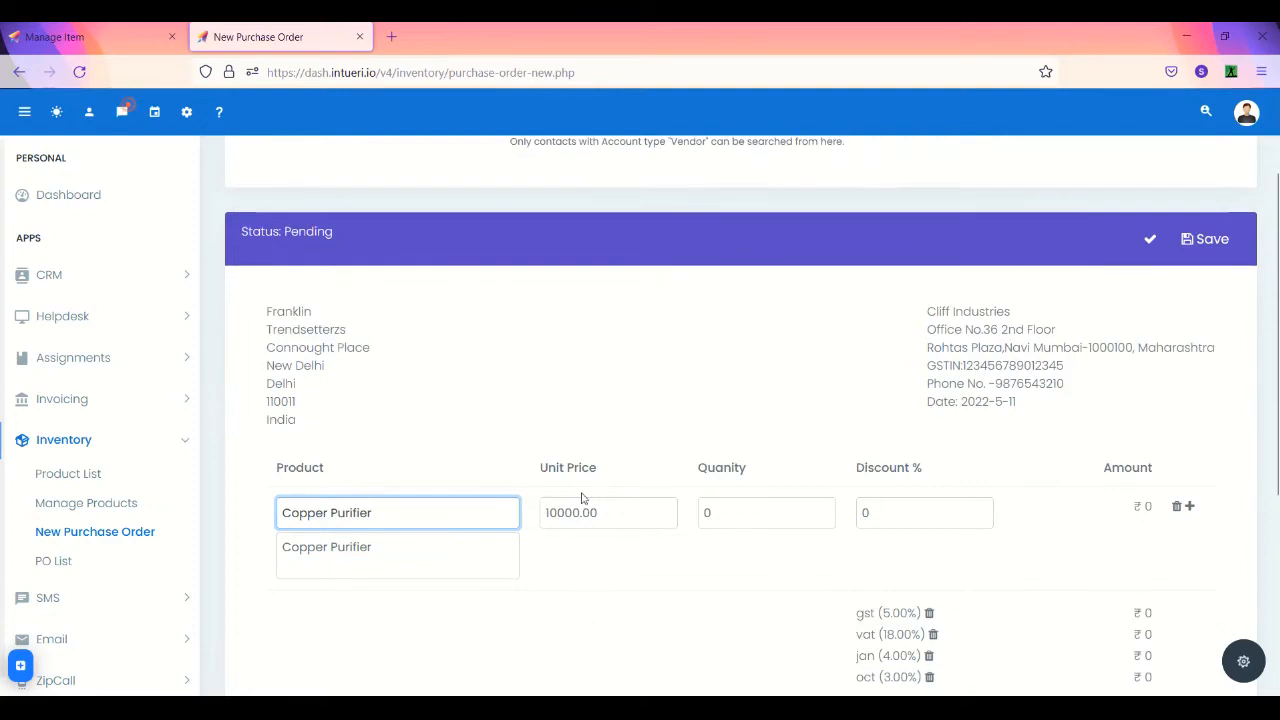
click(738, 514)
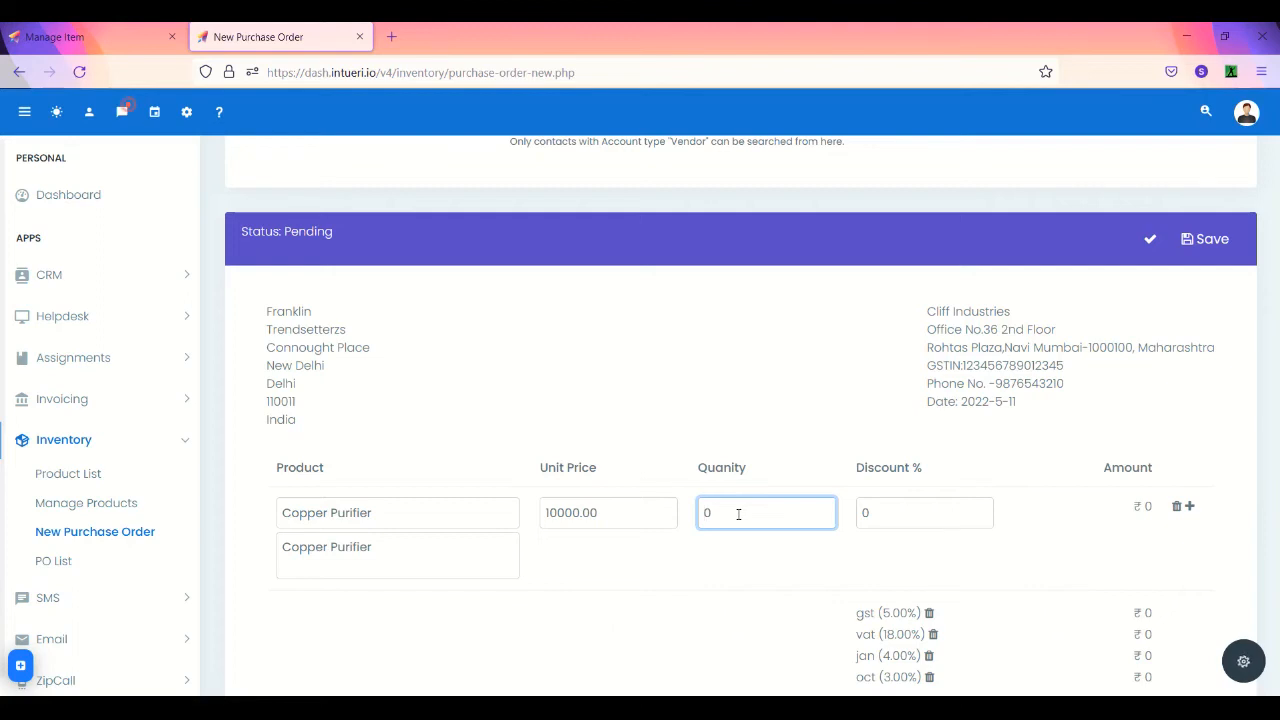
text(25)
key(Tab)
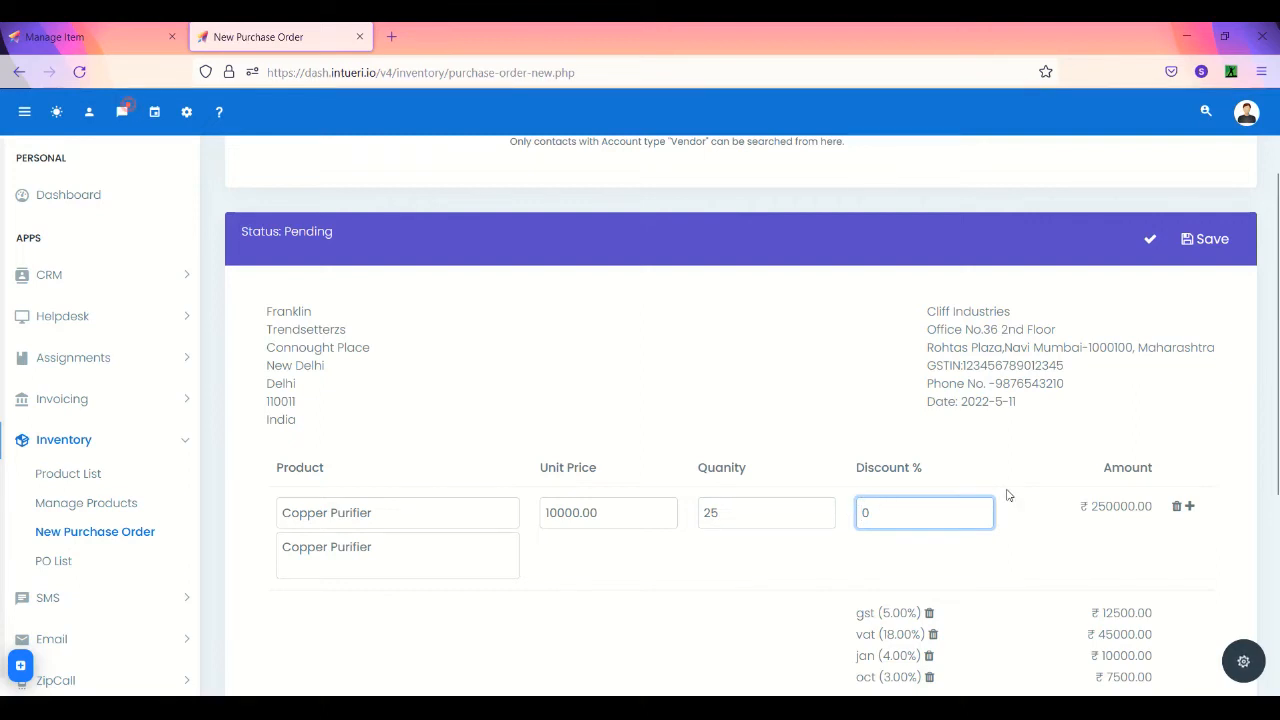
scroll(1011, 495, down, 2)
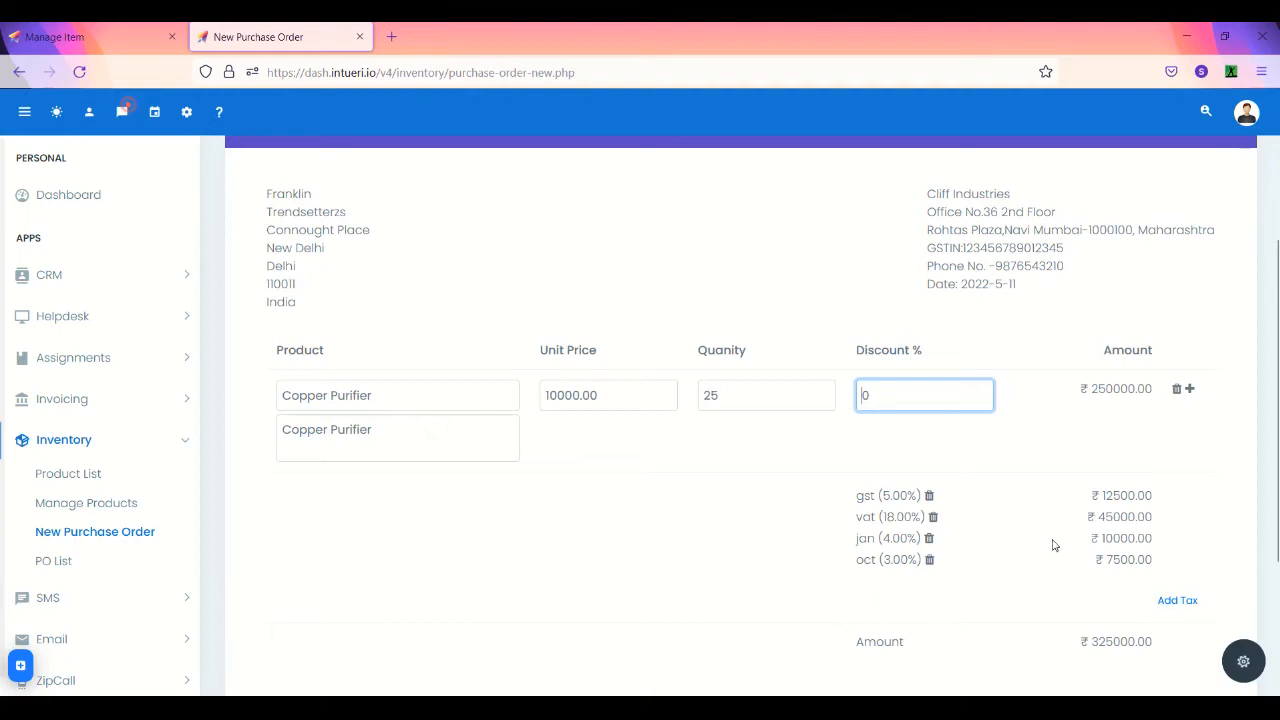
scroll(1186, 606, up, 1)
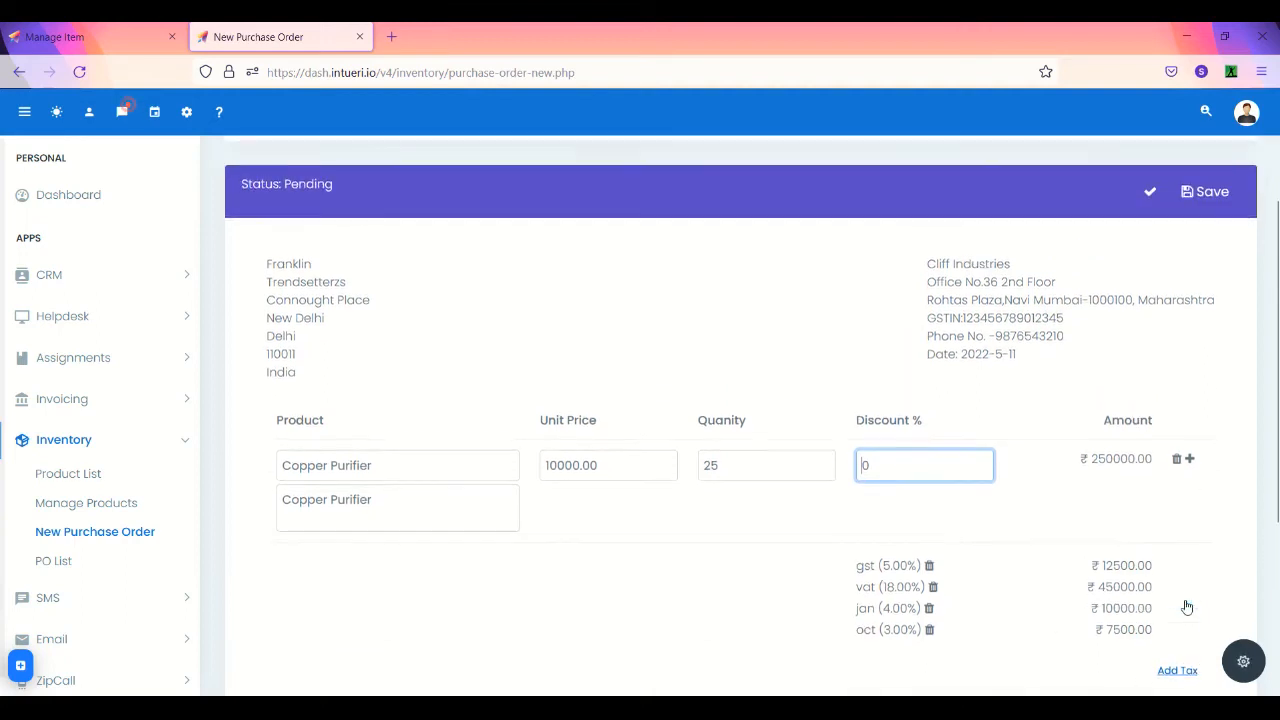
scroll(1186, 606, down, 3)
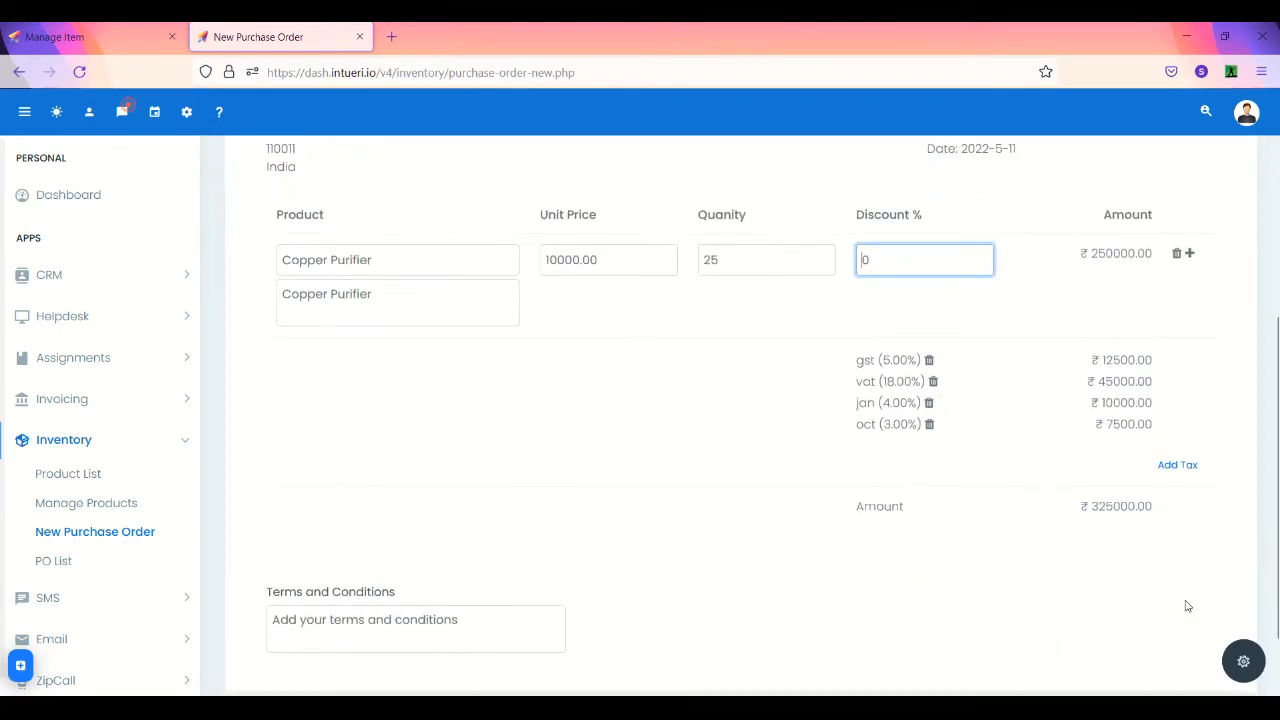
click(425, 627)
scroll(786, 414, up, 3)
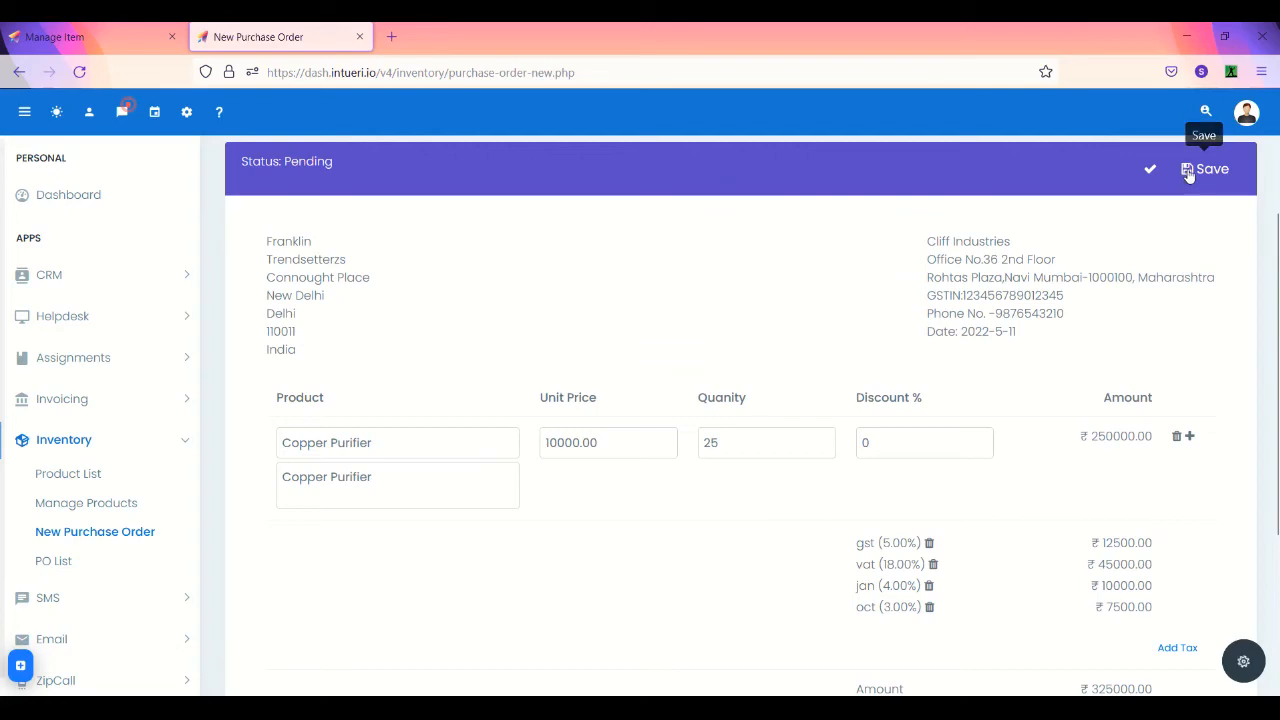
click(1189, 170)
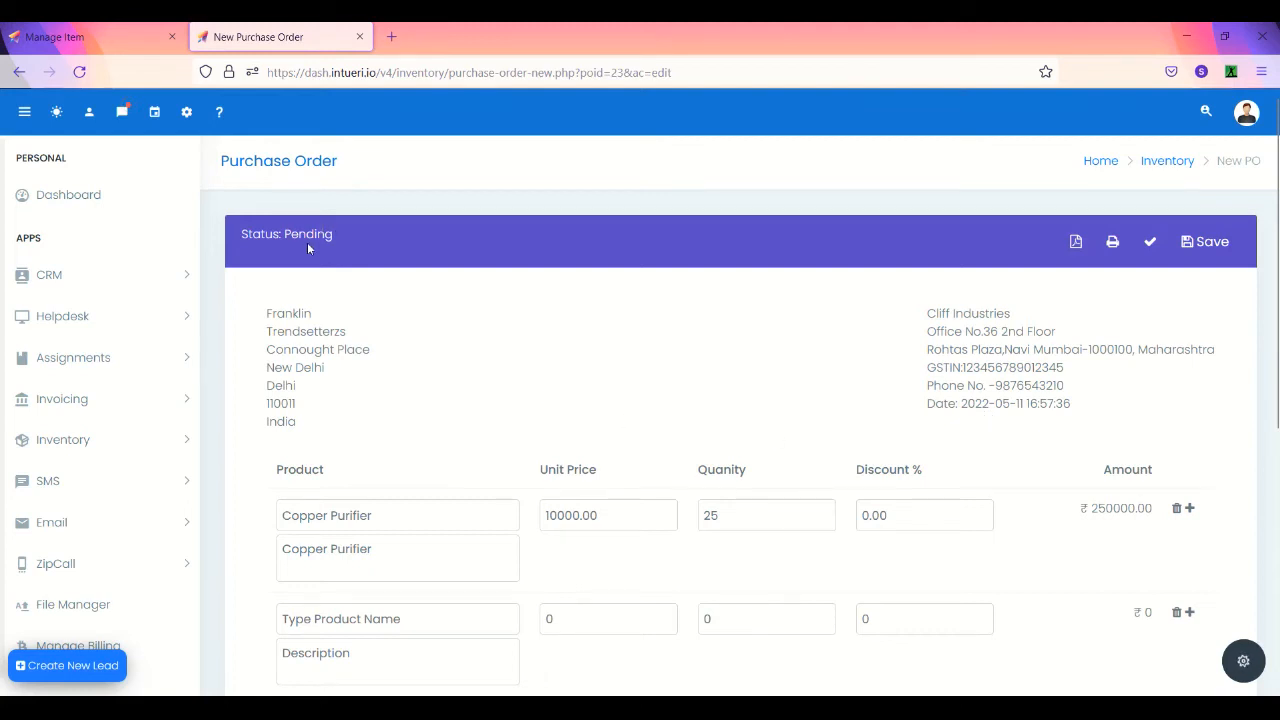
scroll(426, 357, down, 5)
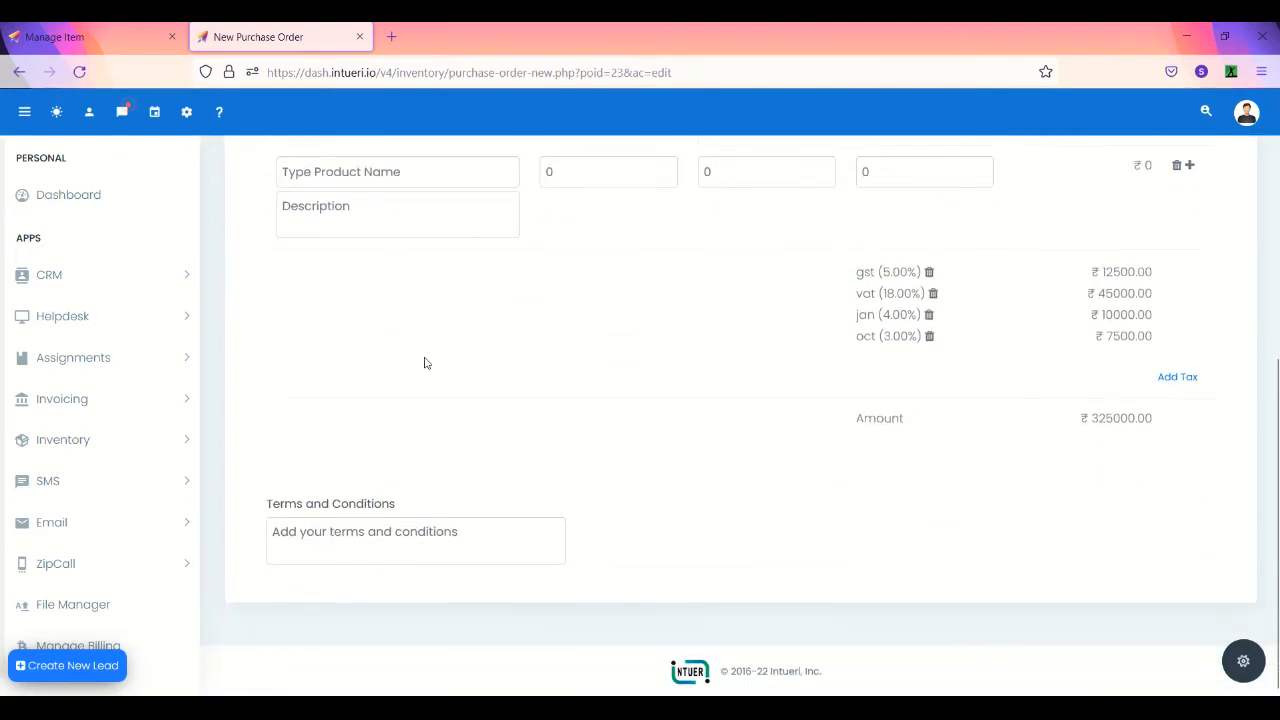
scroll(426, 429, up, 5)
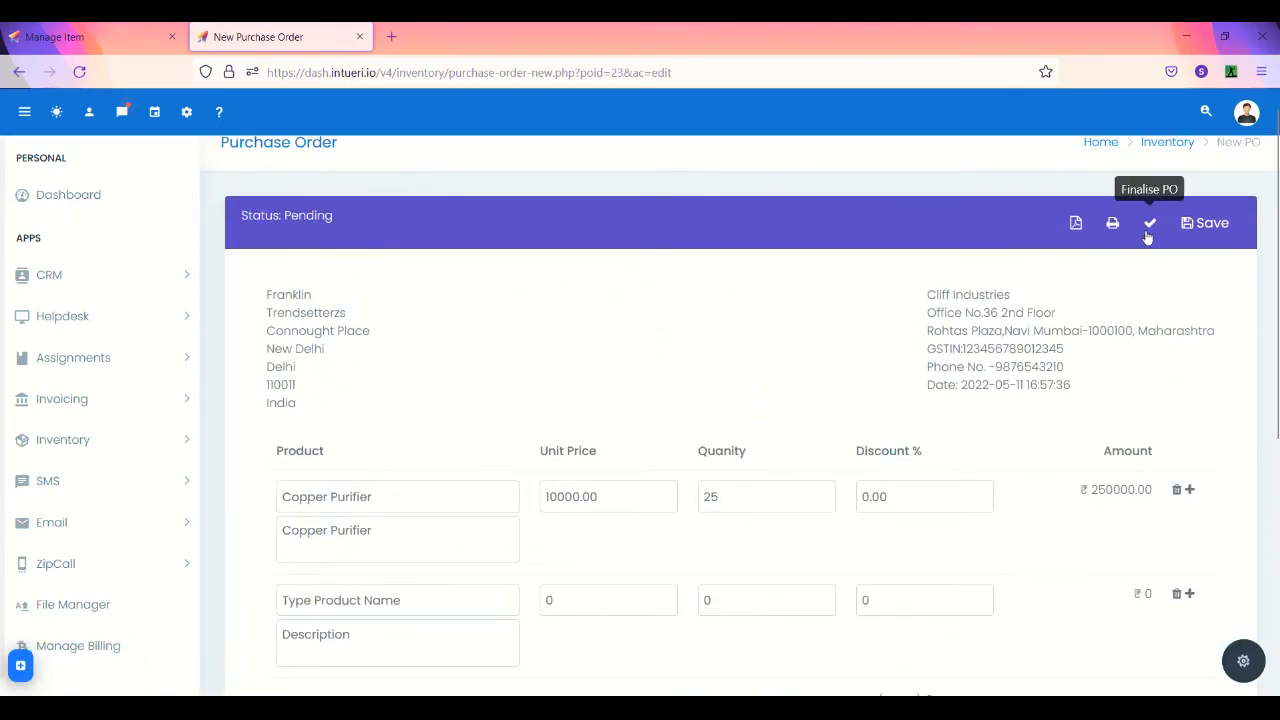
- Finalise and confirm purchase order 23 so its status reads Final at ₹325000.00
click(1151, 226)
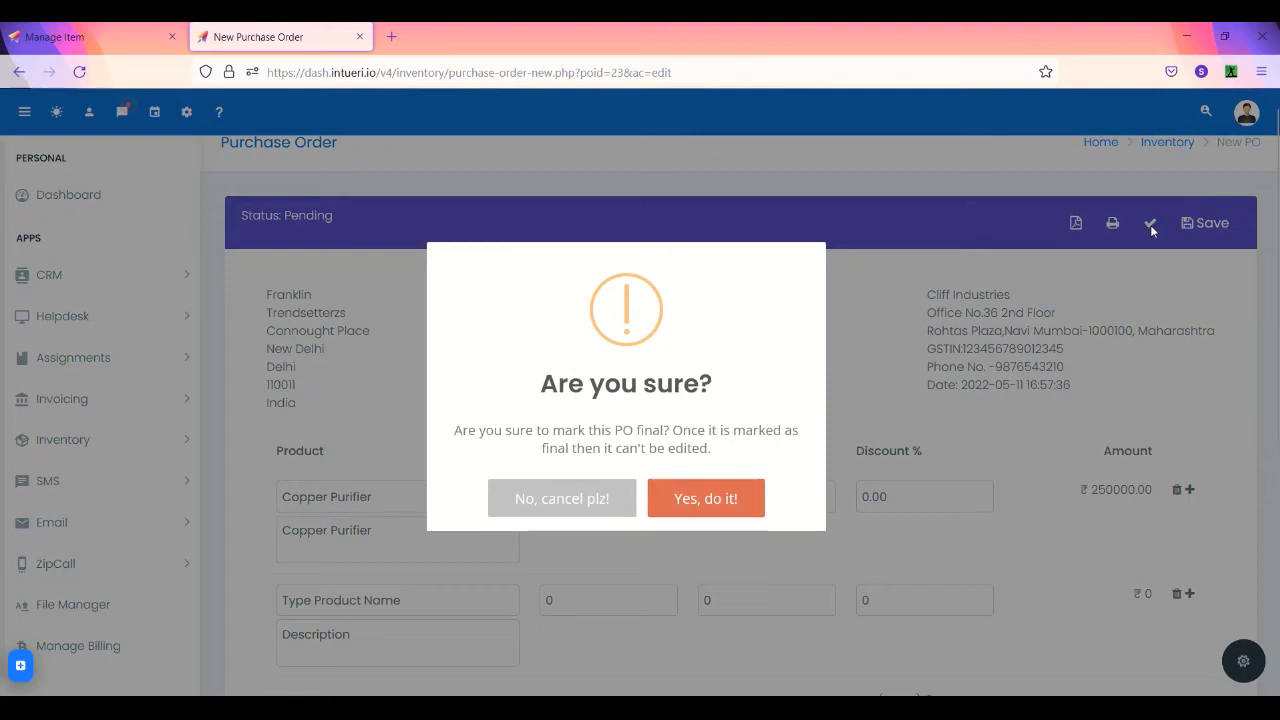
click(706, 498)
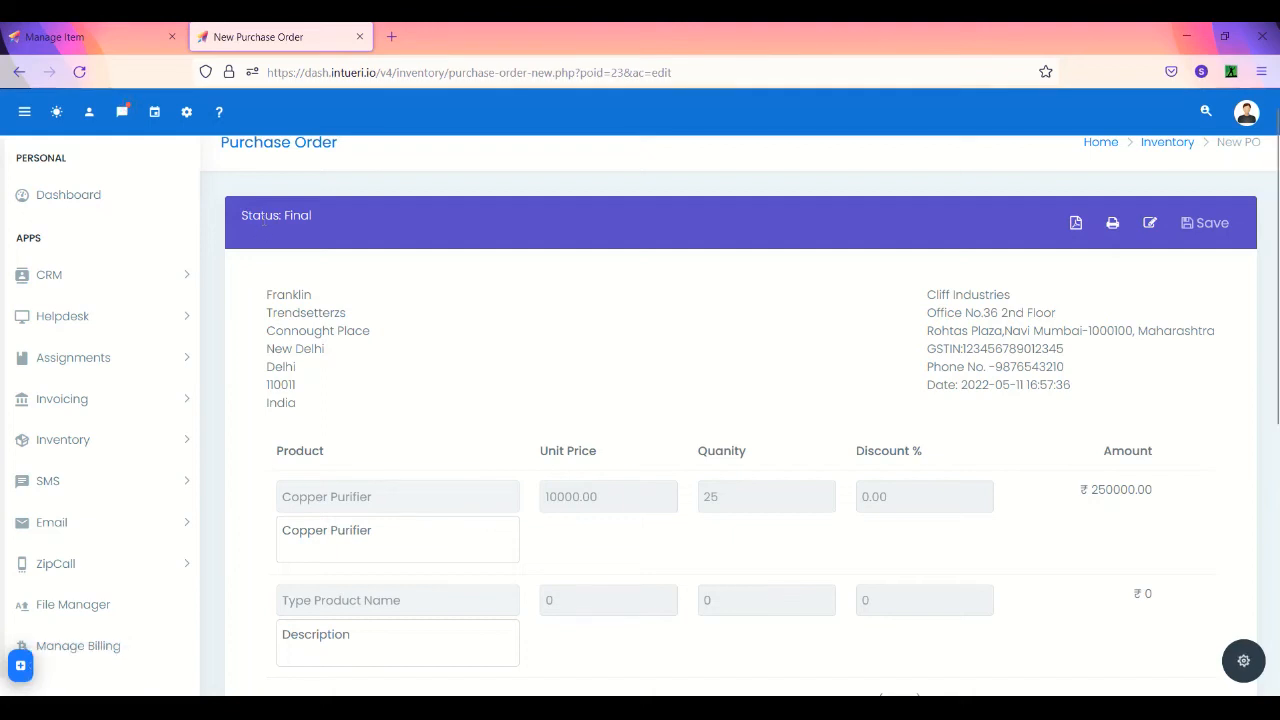
scroll(264, 225, down, 3)
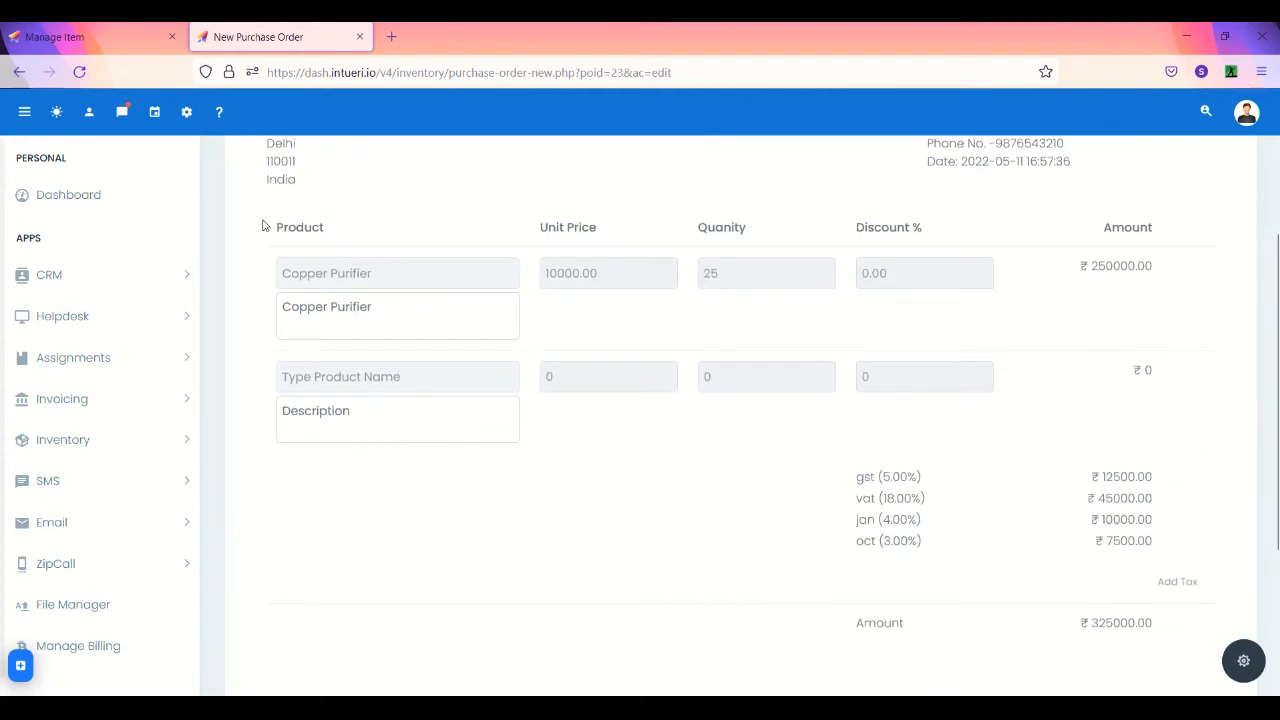
scroll(264, 225, down, 2)
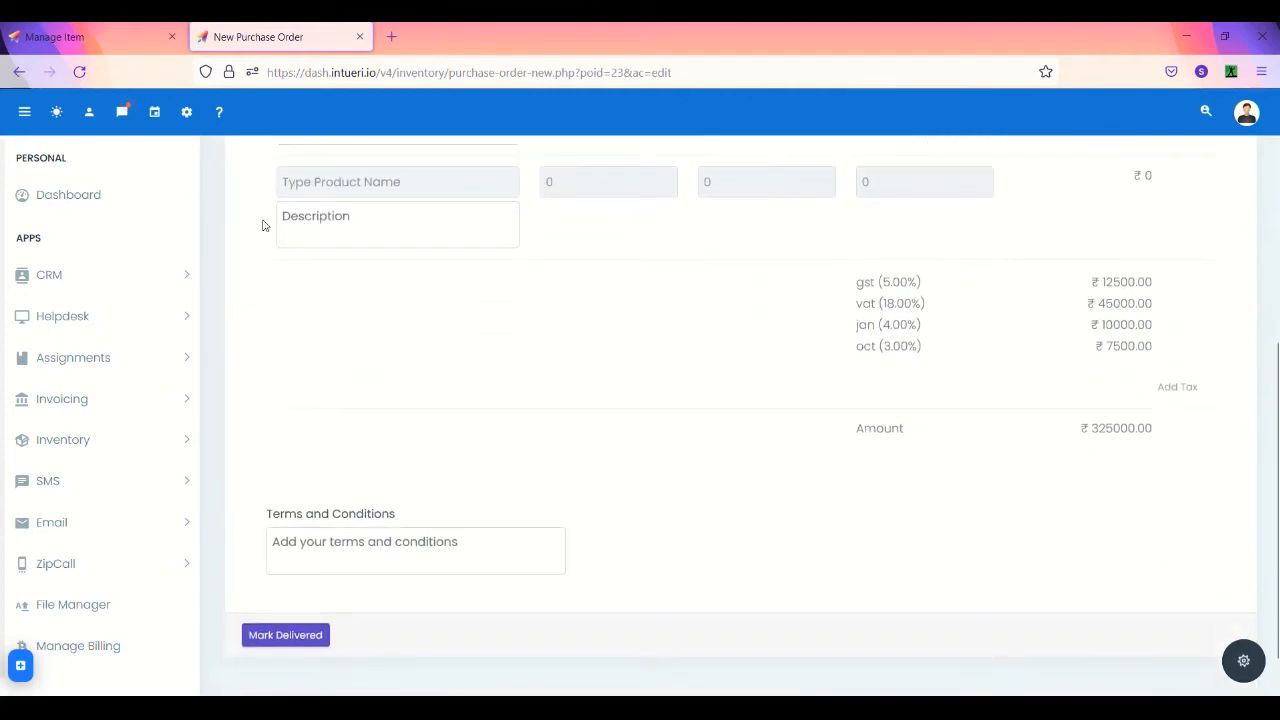
scroll(300, 583, down, 1)
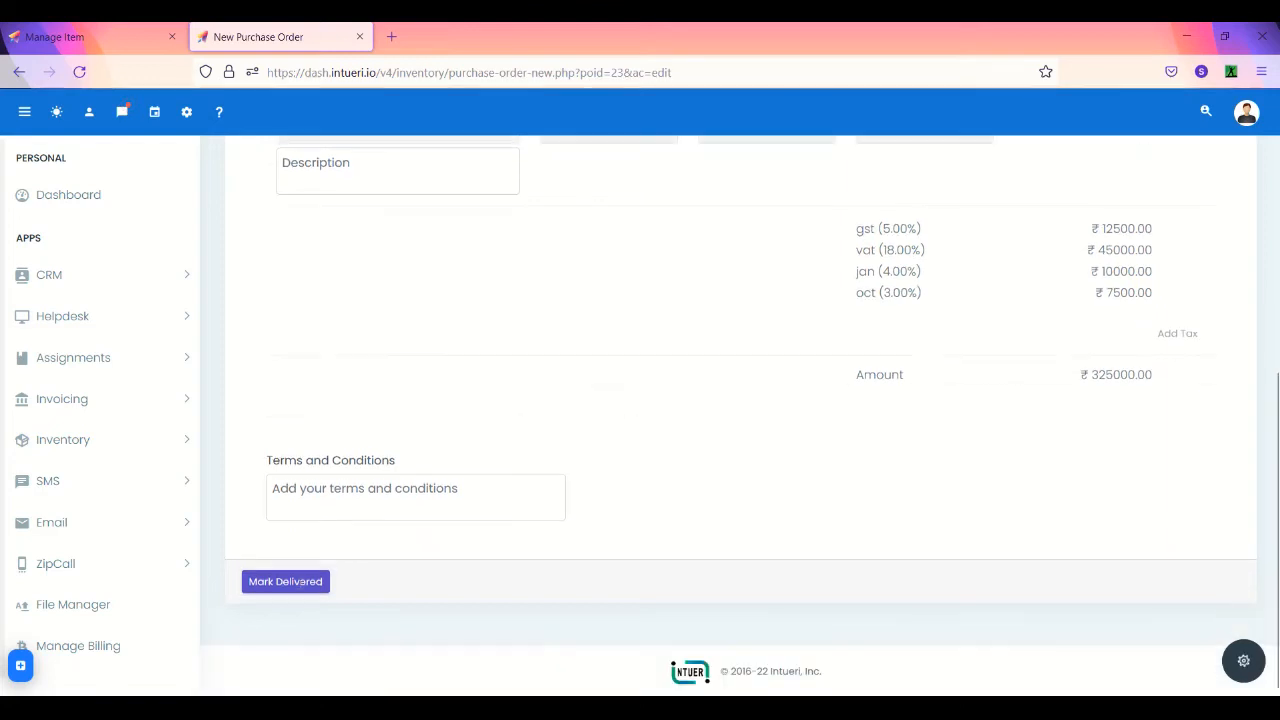
- Mark PO 23 delivered and enter batch 435011, the vendor's invoice ID and remark 'product has been received in warehouse'
click(285, 585)
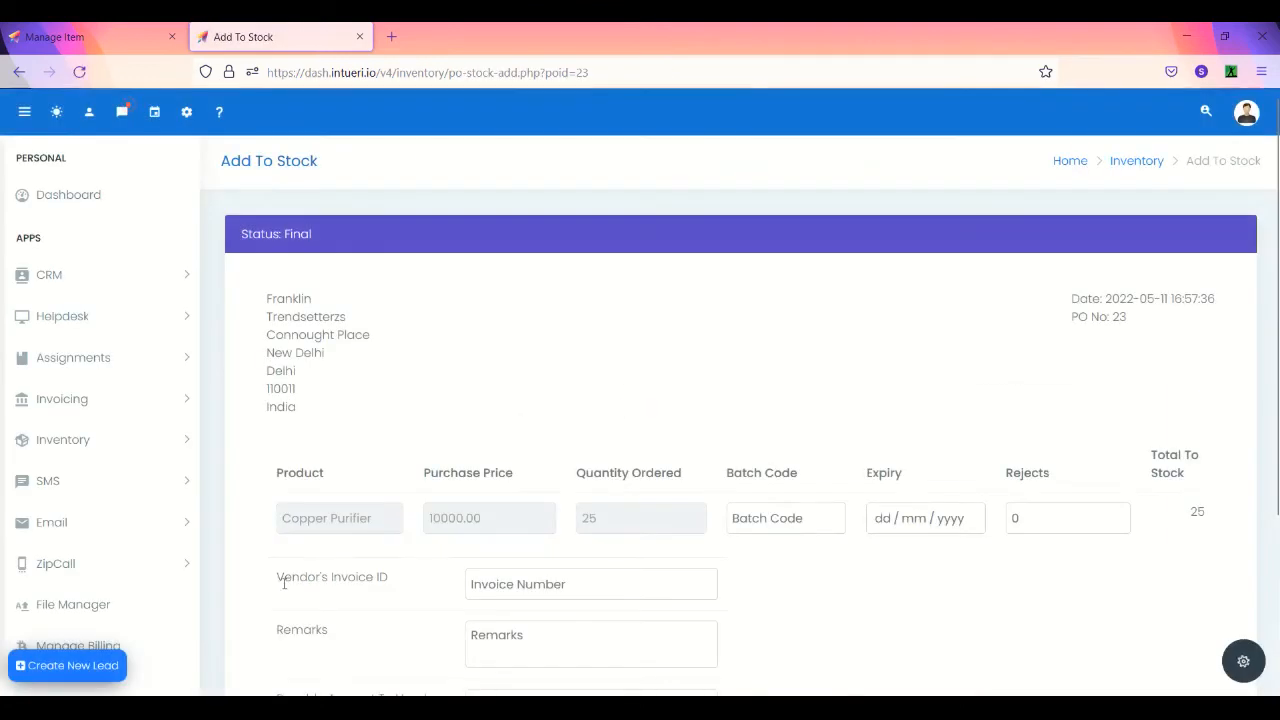
click(773, 520)
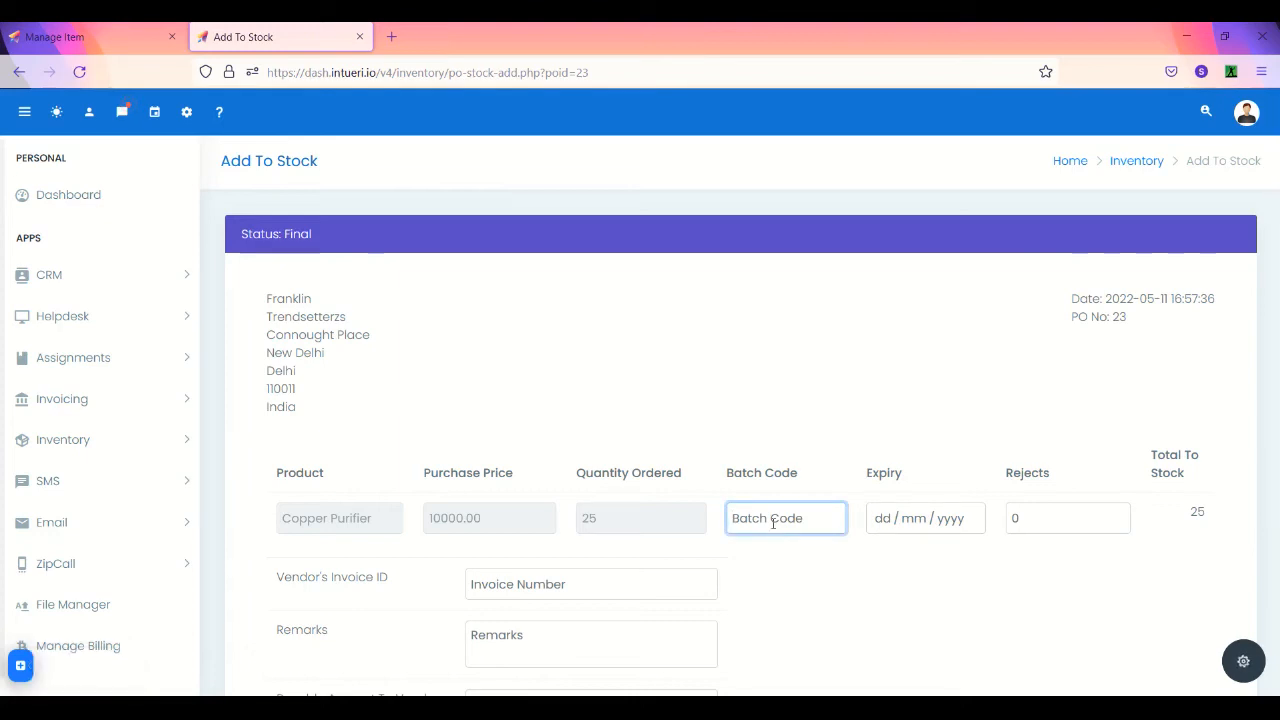
text(435011)
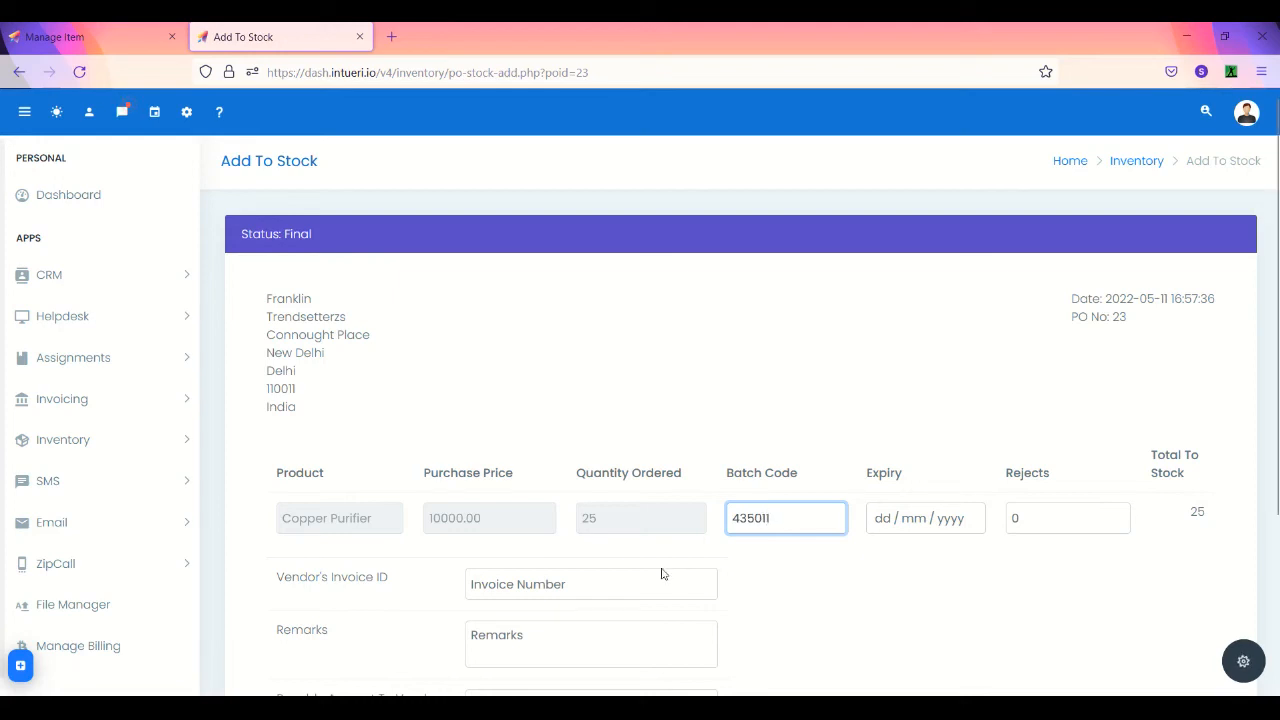
click(634, 595)
text(INV)
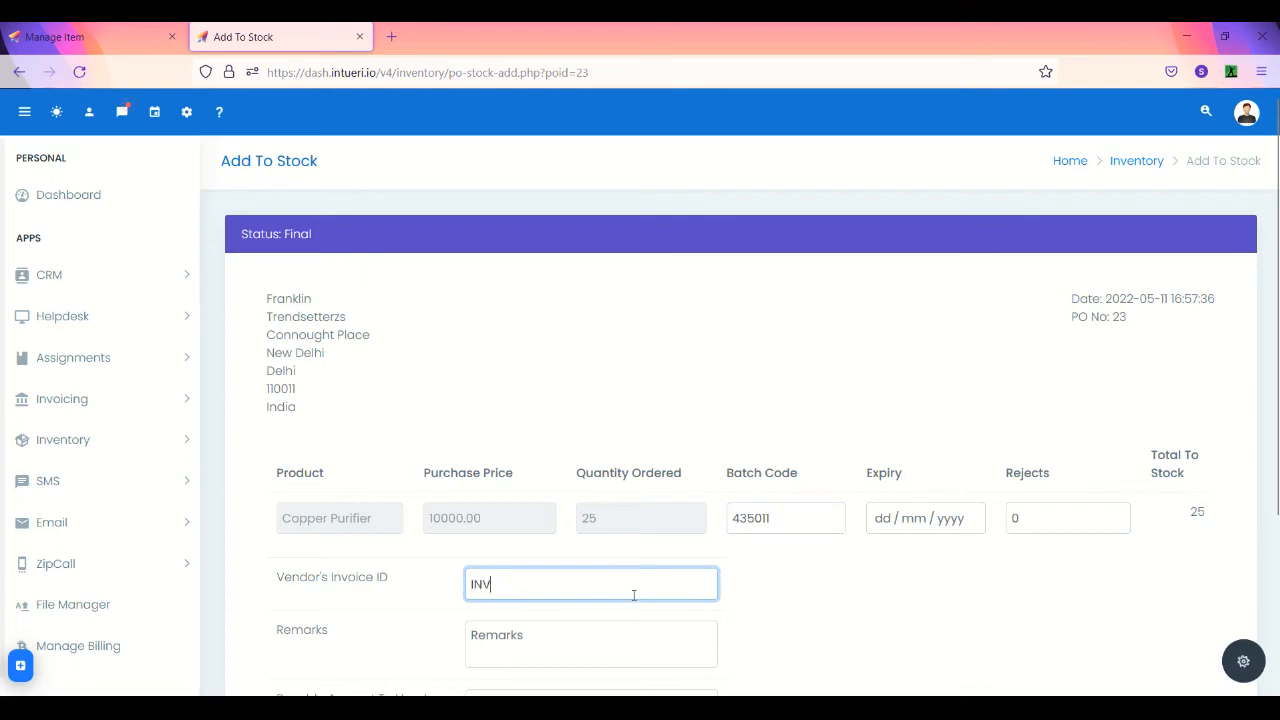
text(&^%$#)
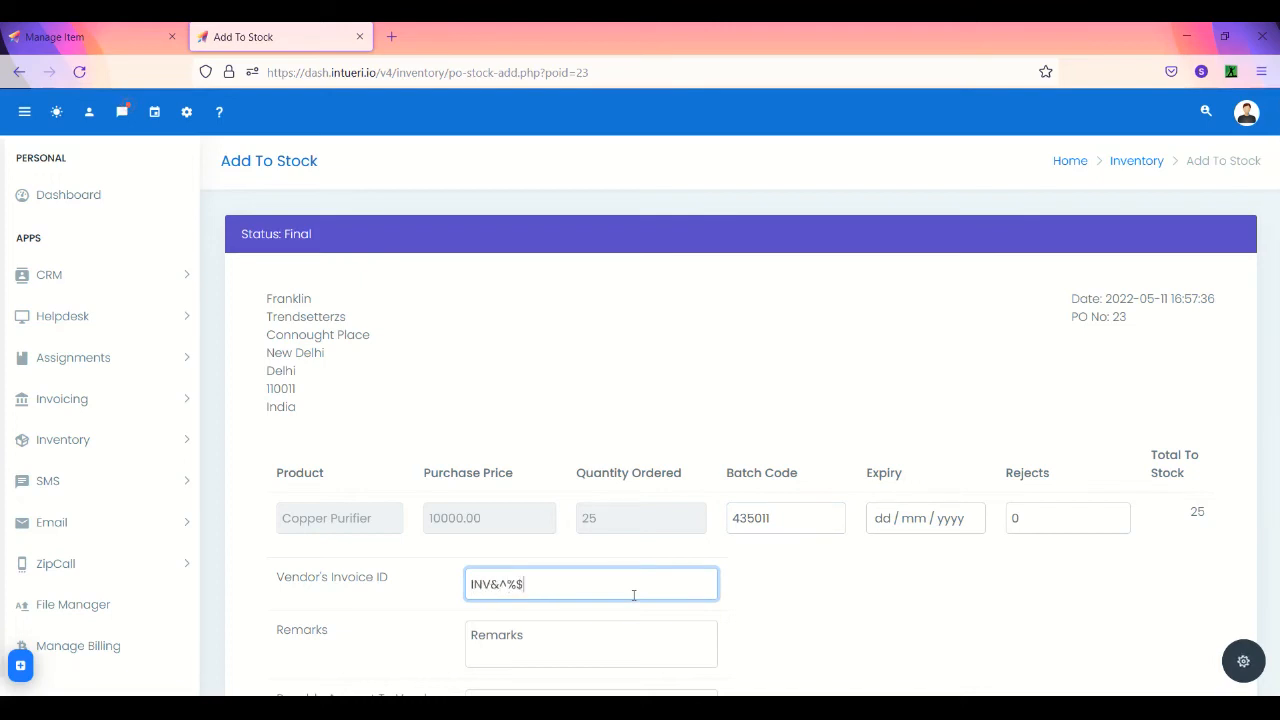
key(BackSpace)
key(BackSpace)
key(BackSpace)
key(BackSpace)
key(BackSpace)
key(BackSpace)
text(V76543)
click(551, 650)
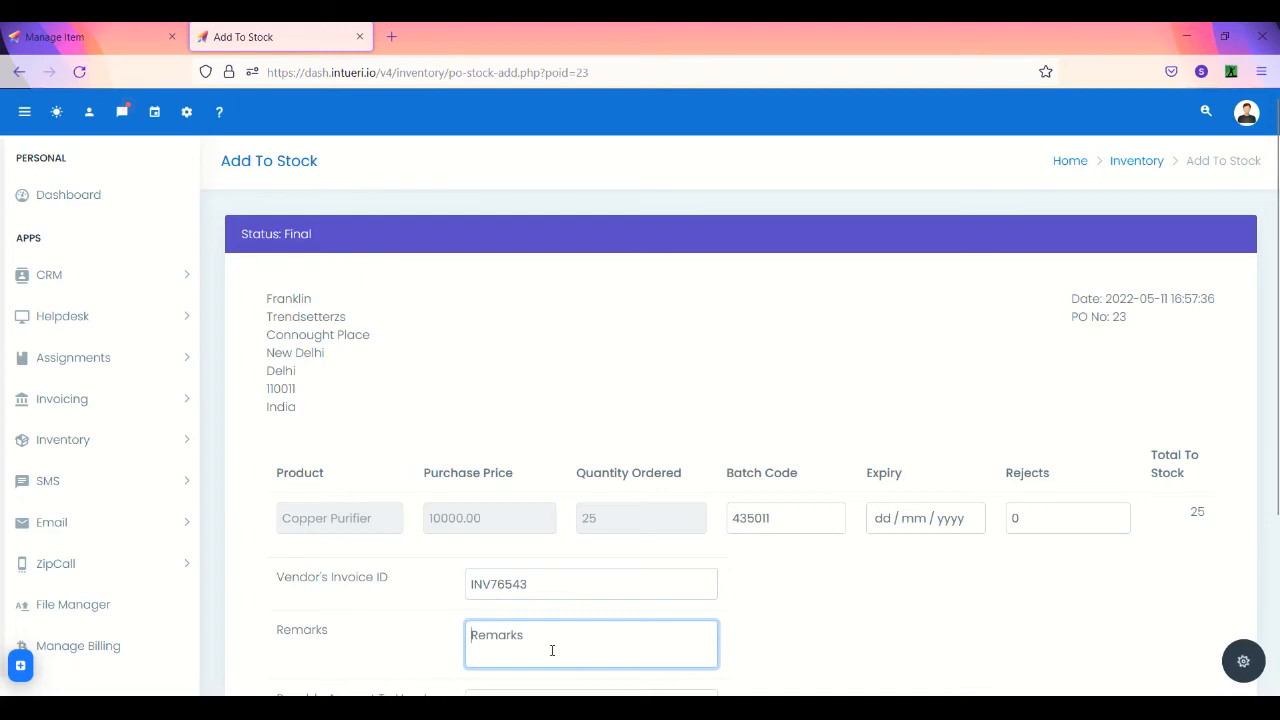
text(produ)
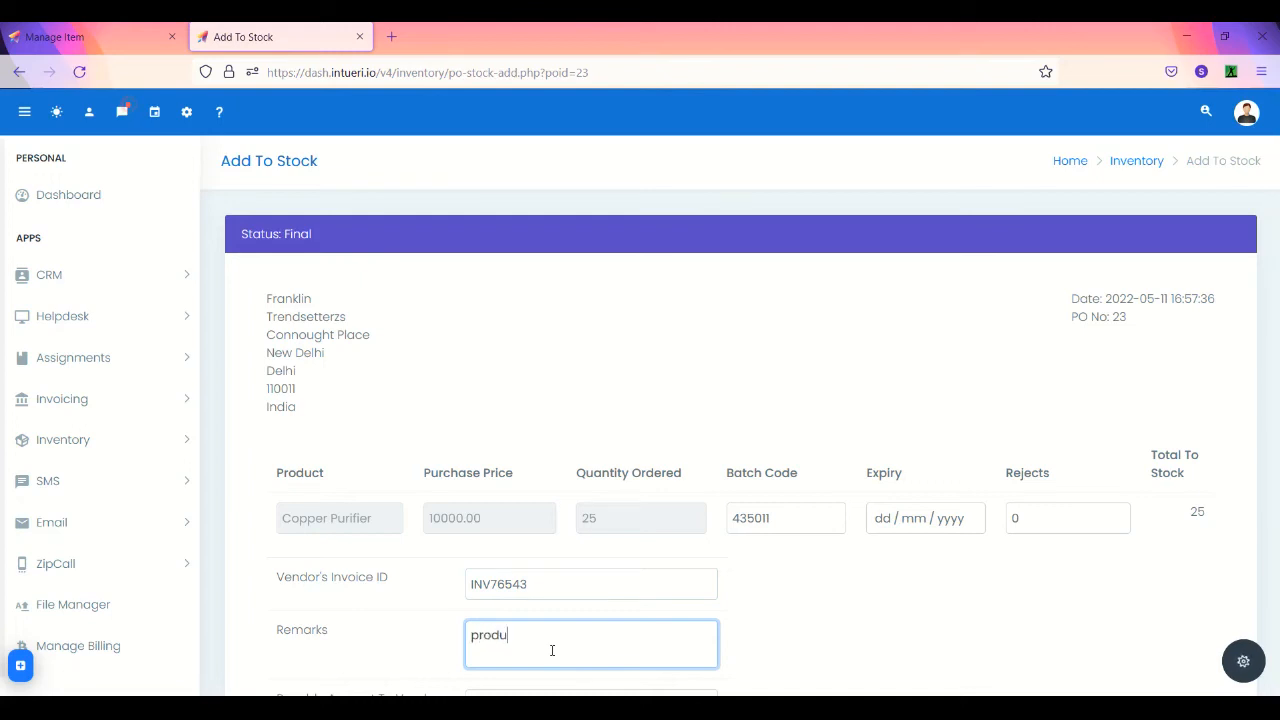
text(ct has been received in warehouse)
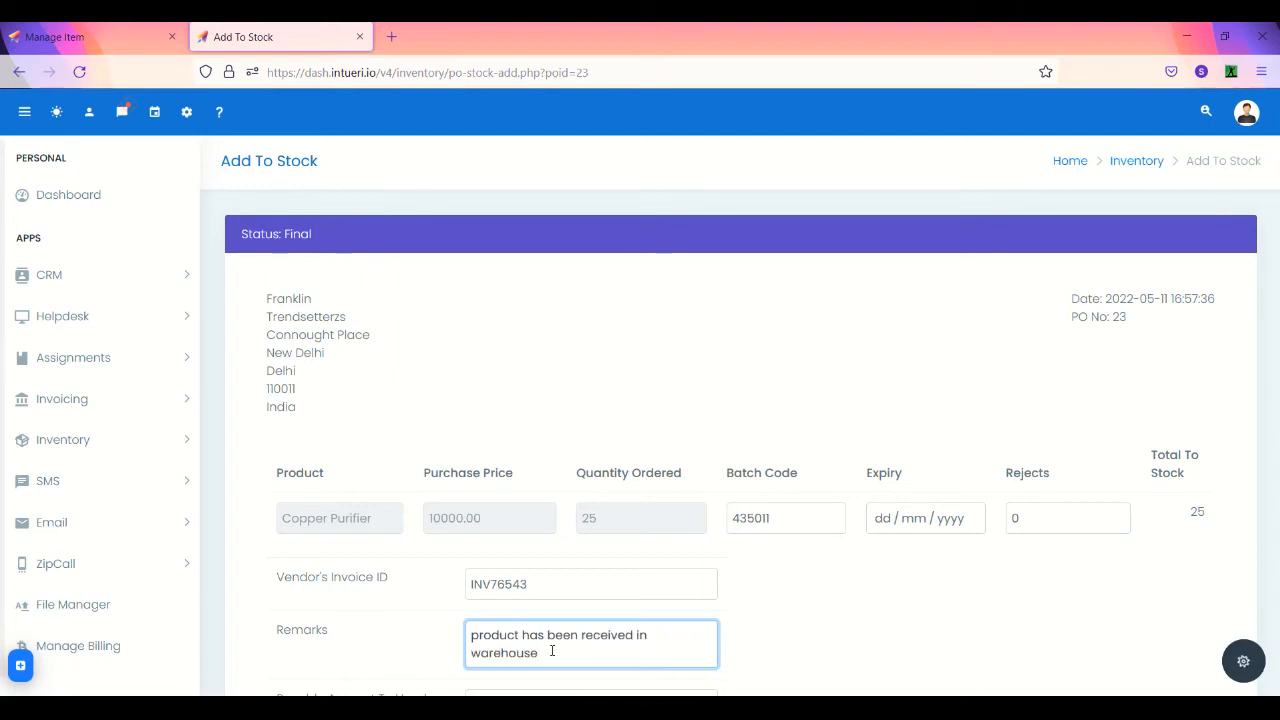
scroll(552, 651, down, 3)
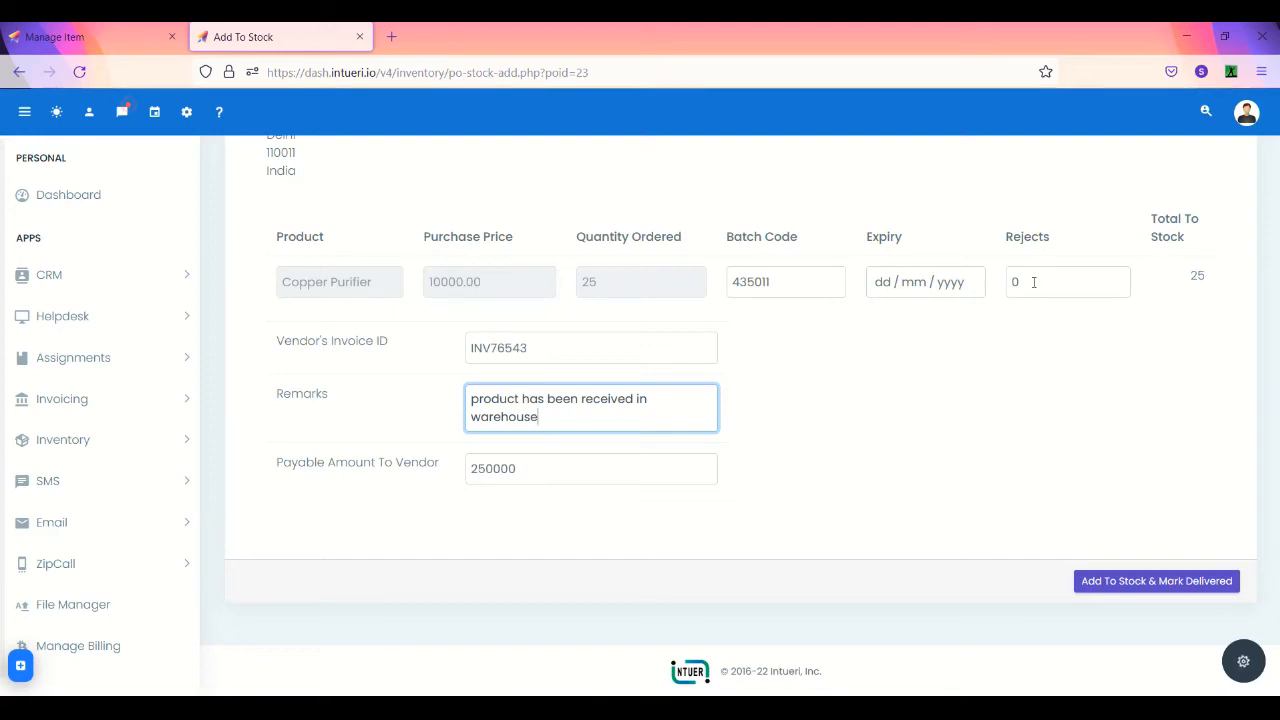
- Adjust the rejected units and add PO 23's Copper Purifiers to stock, marking it delivered
click(1033, 282)
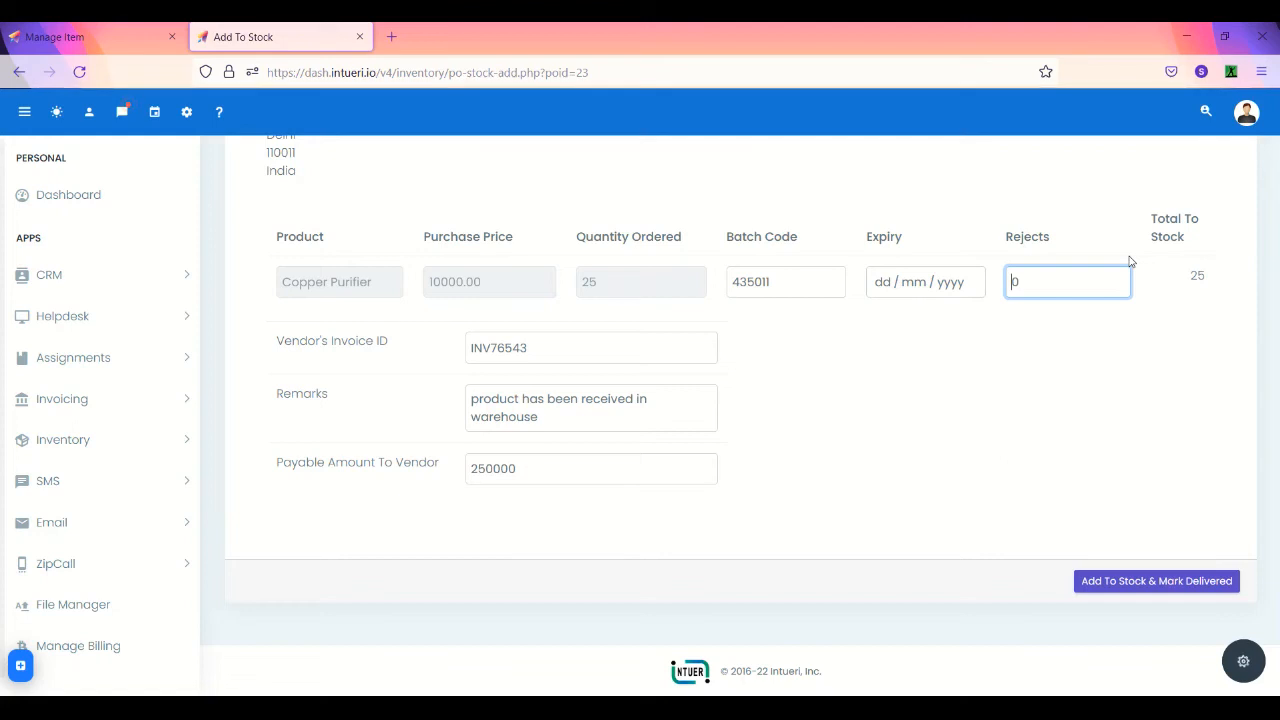
key(Delete)
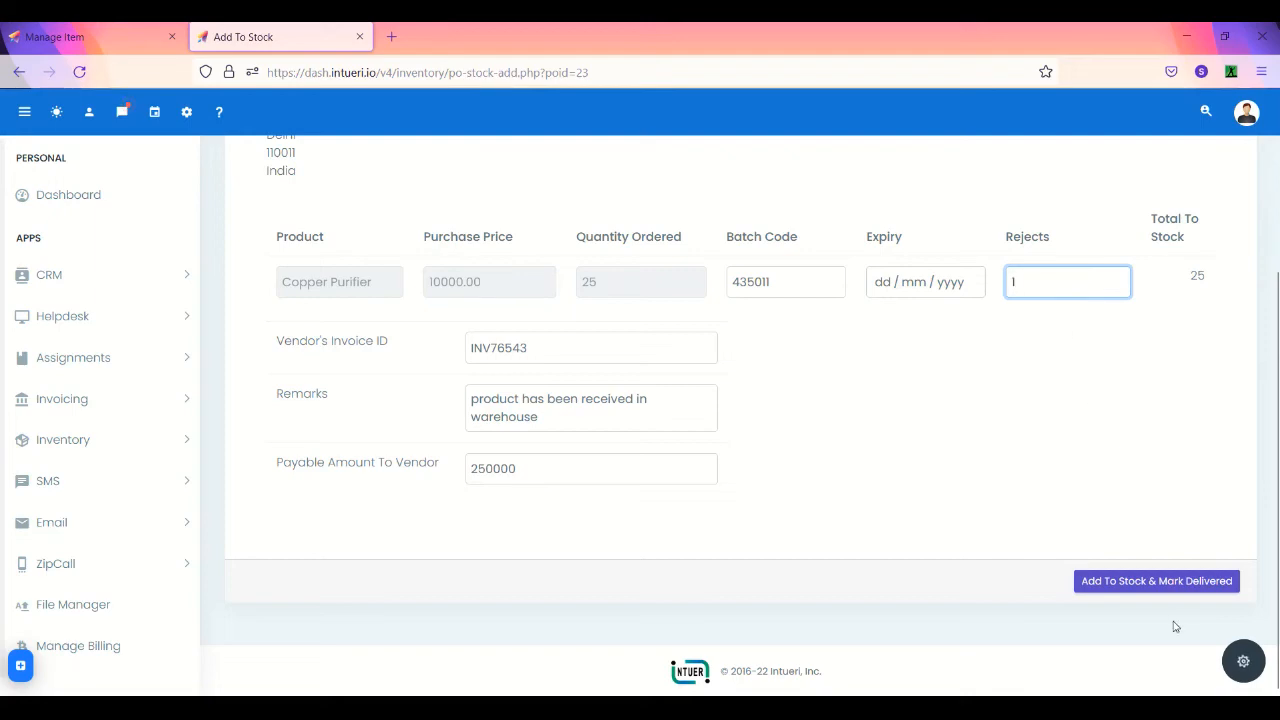
click(1122, 582)
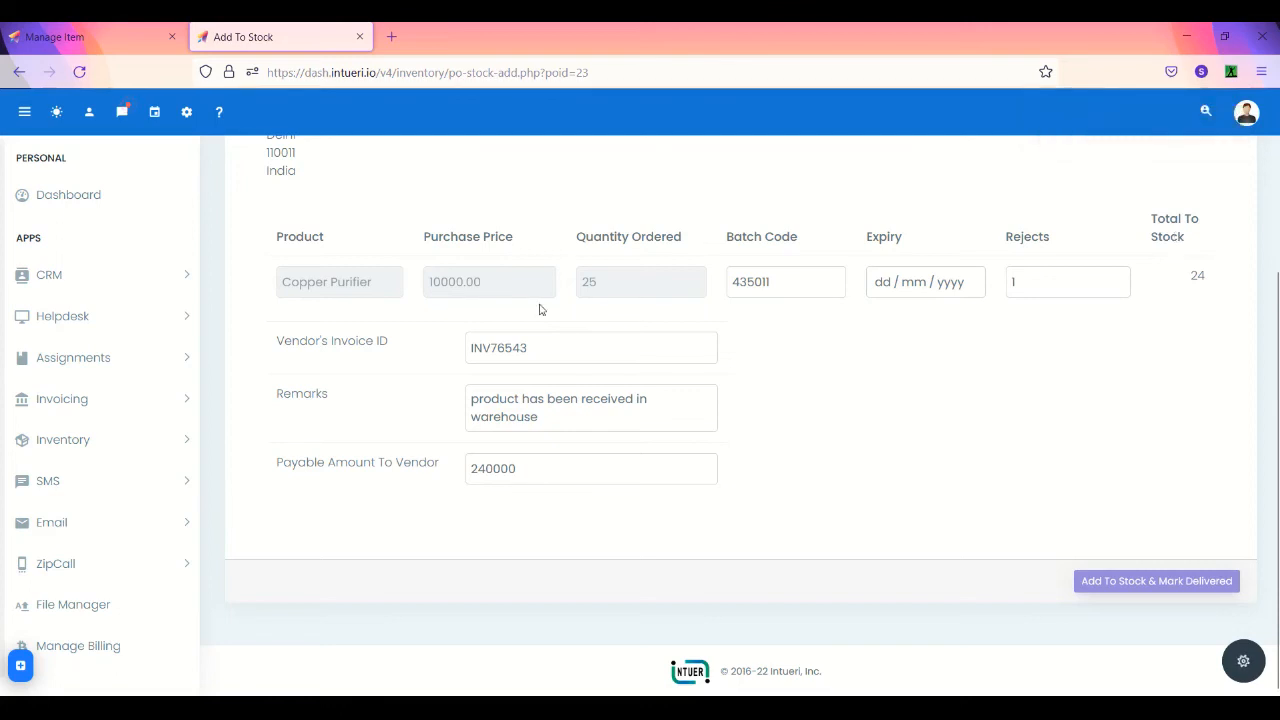
scroll(228, 437, up, 1)
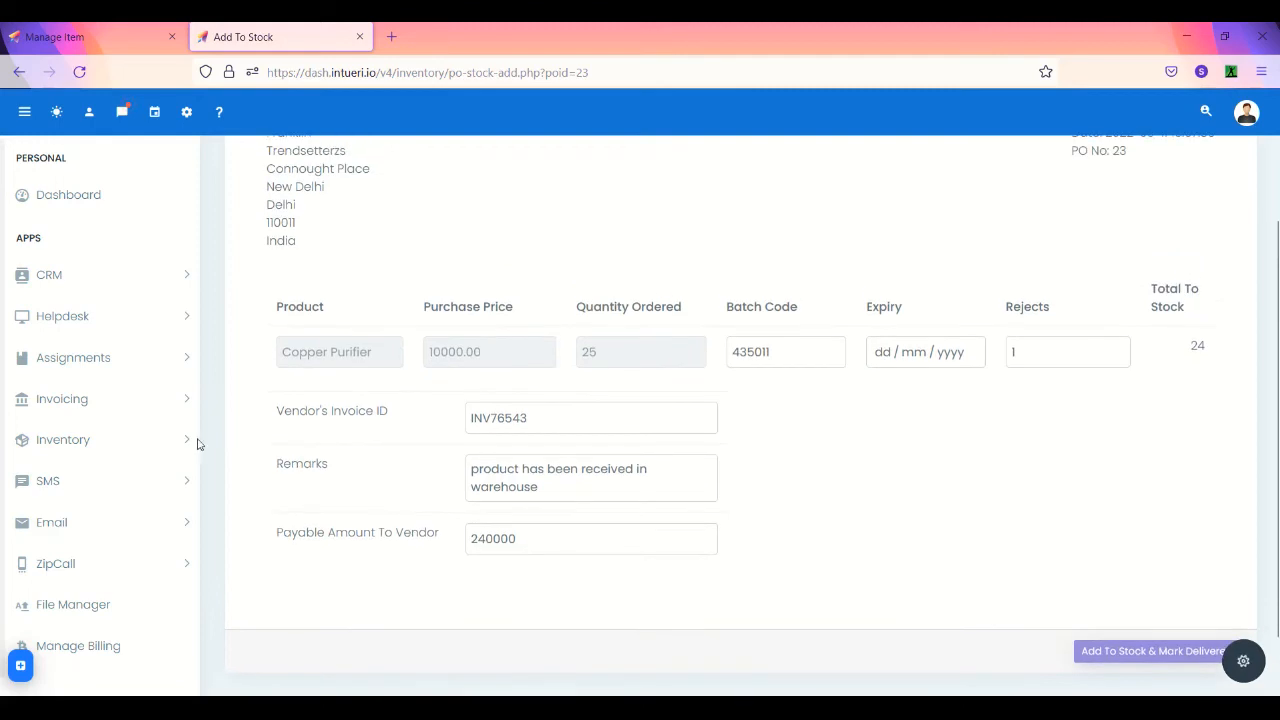
- Navigate to Inventory > Manage Products > Water Purifier > Copper Purifier
click(164, 456)
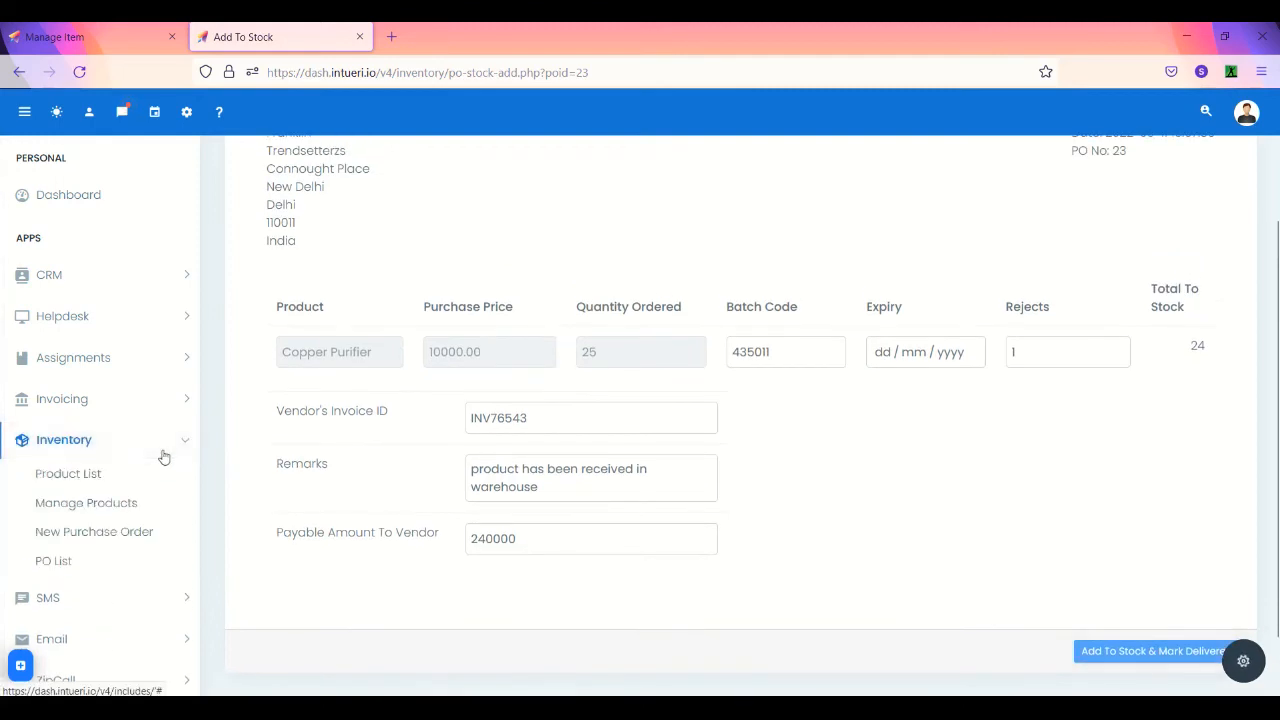
click(122, 507)
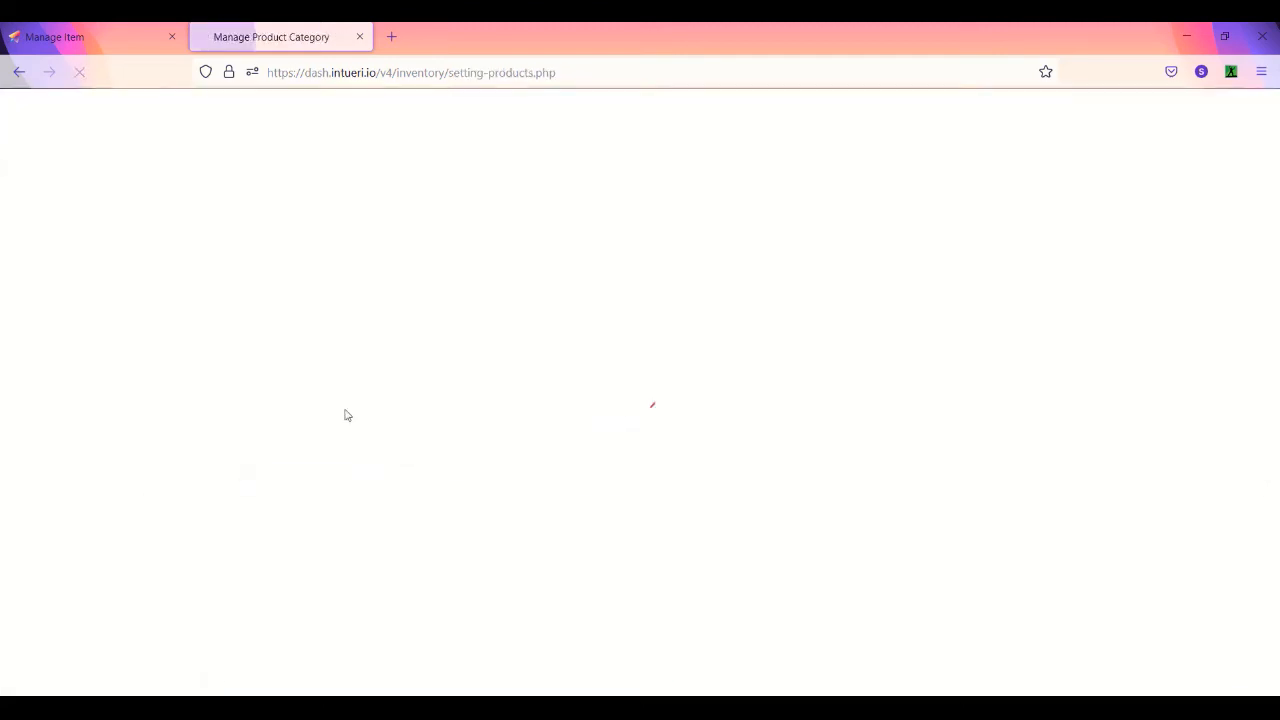
click(305, 413)
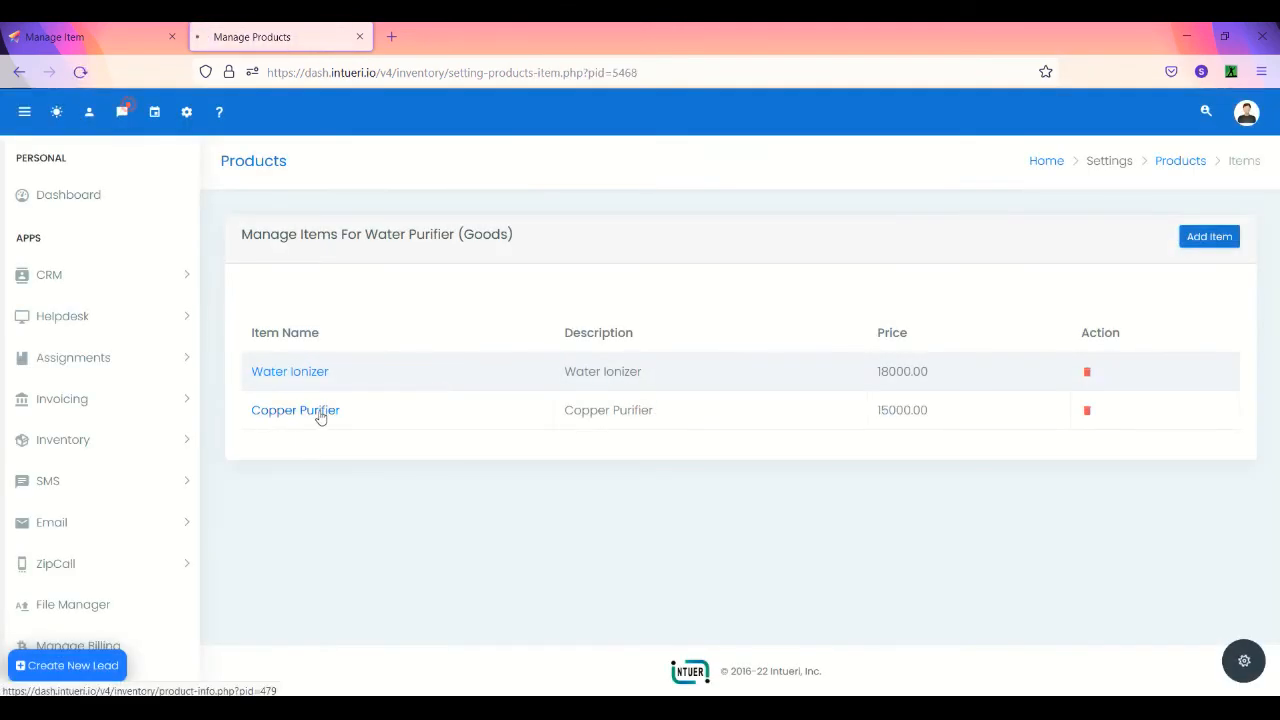
click(320, 418)
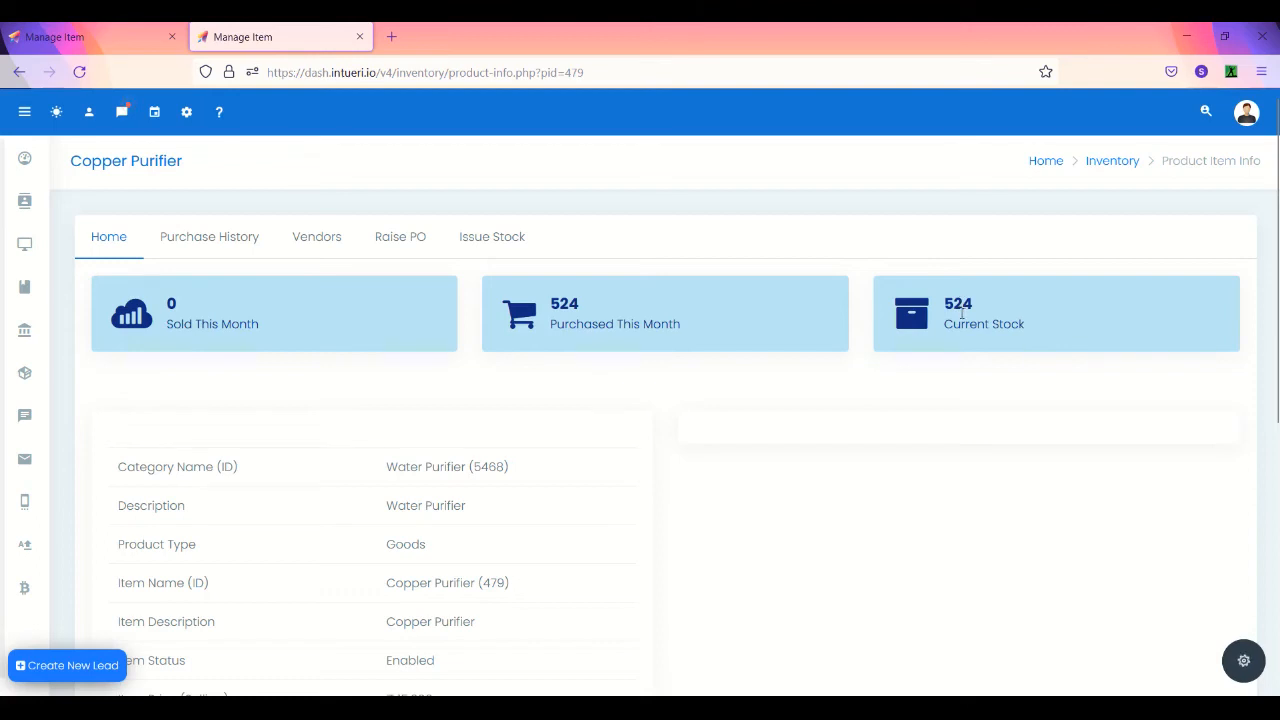
scroll(569, 457, down, 2)
scroll(569, 457, up, 2)
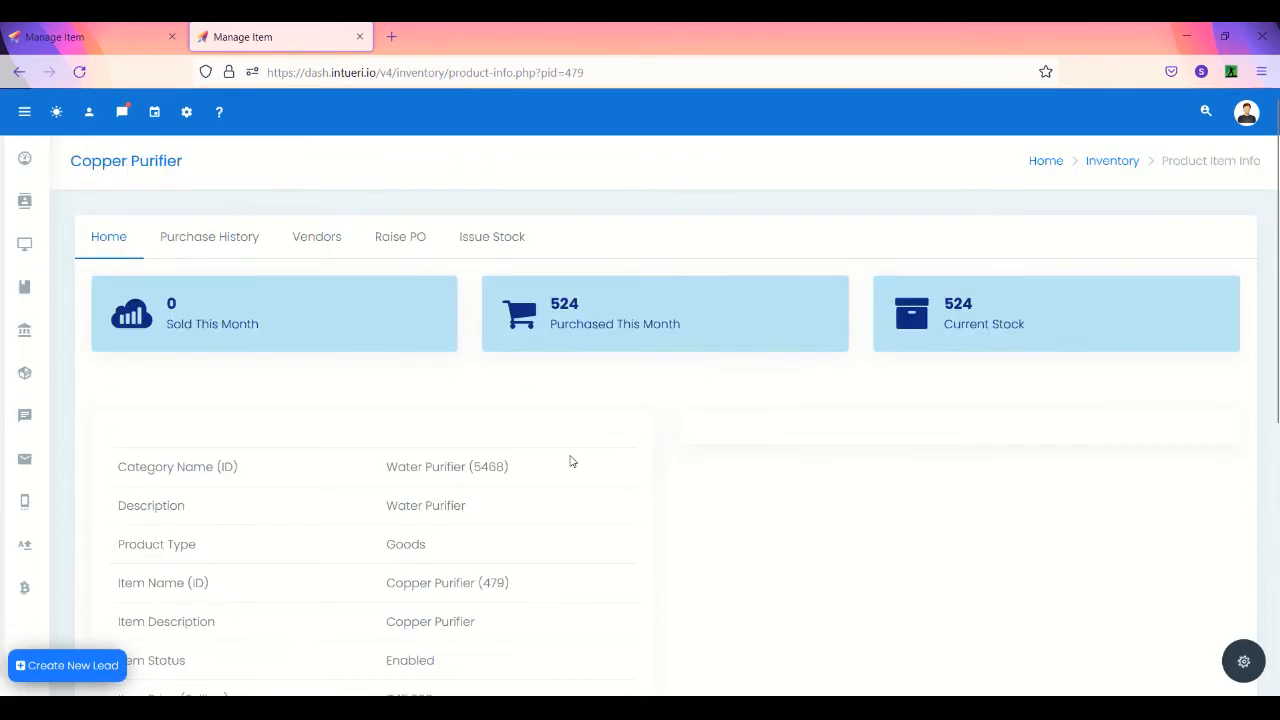
- Review the Copper Purifier's purchase history and vendors, then bring up Issue Stock
click(221, 246)
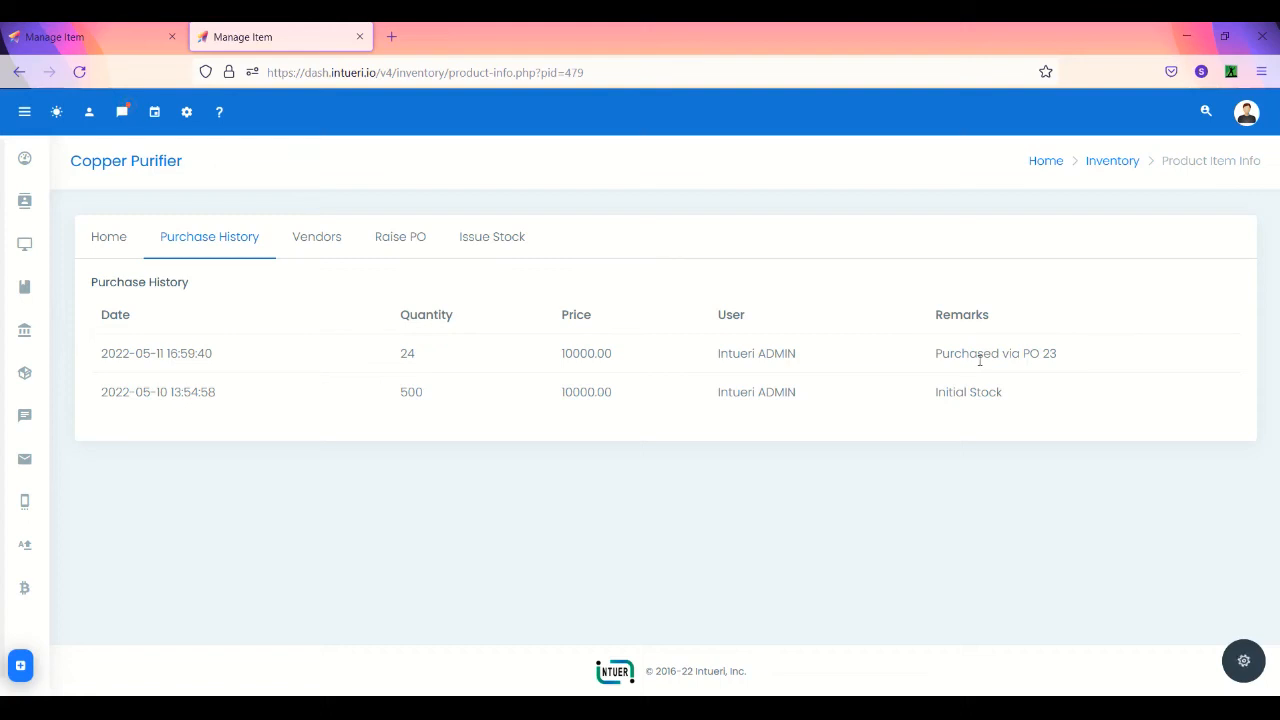
click(316, 243)
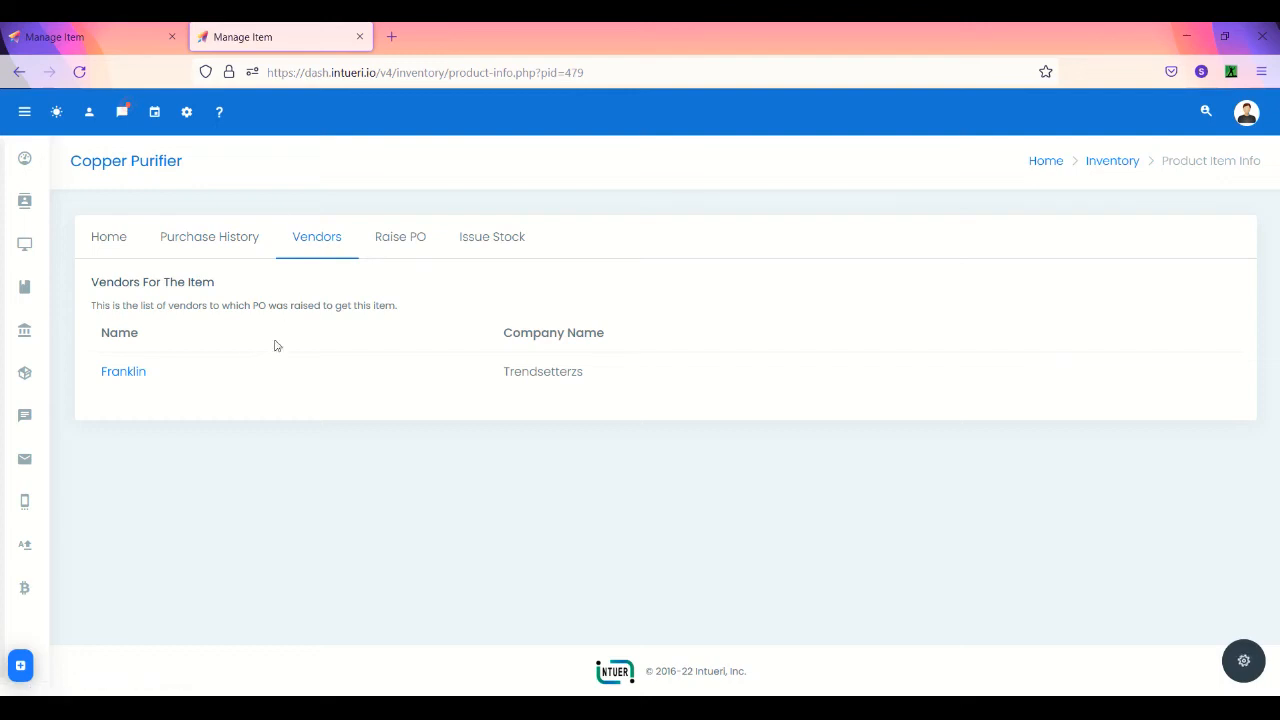
click(229, 232)
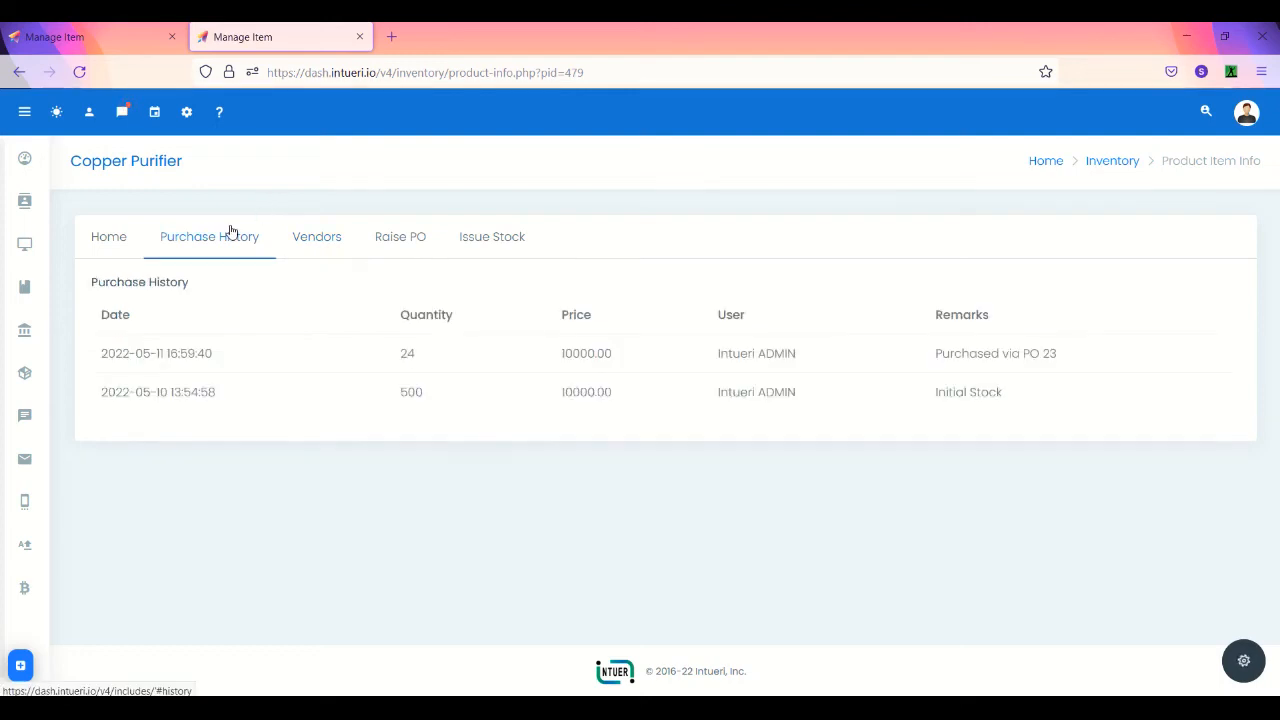
click(523, 244)
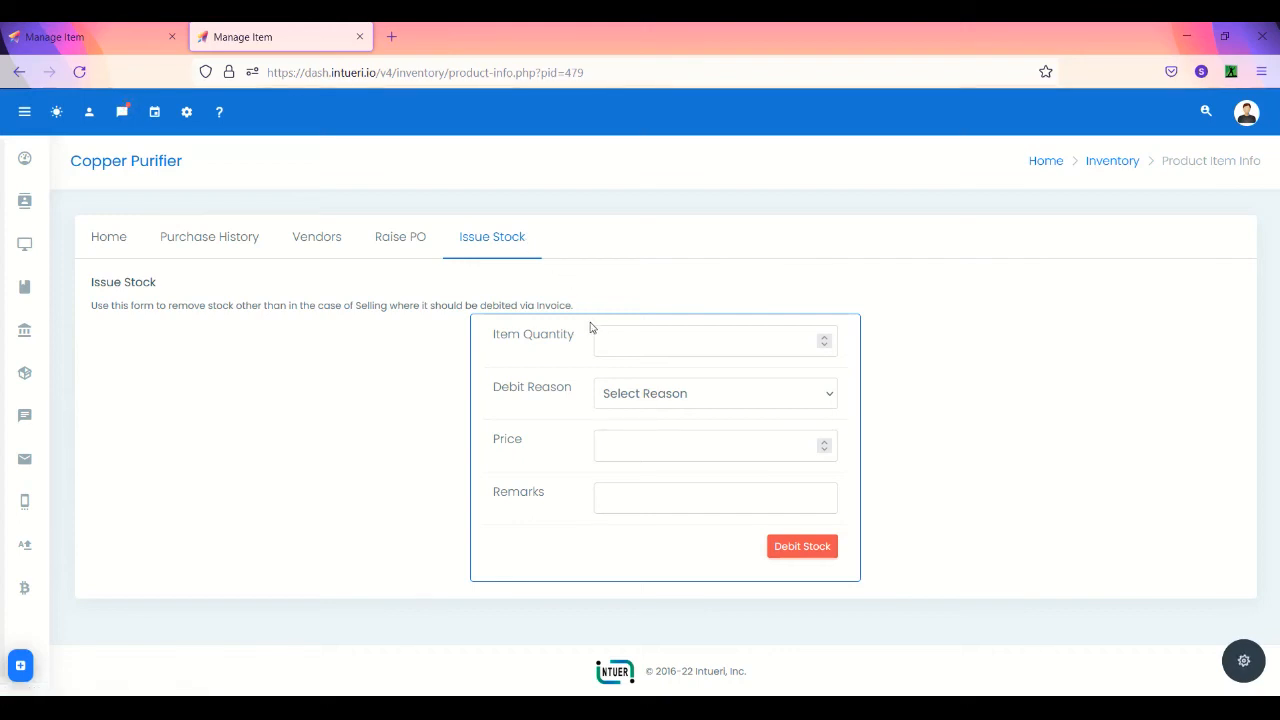
- Fill Issue Stock with quantity 4, reason Spoiled/Damaged, price 1 and remark 'damaged'
click(626, 341)
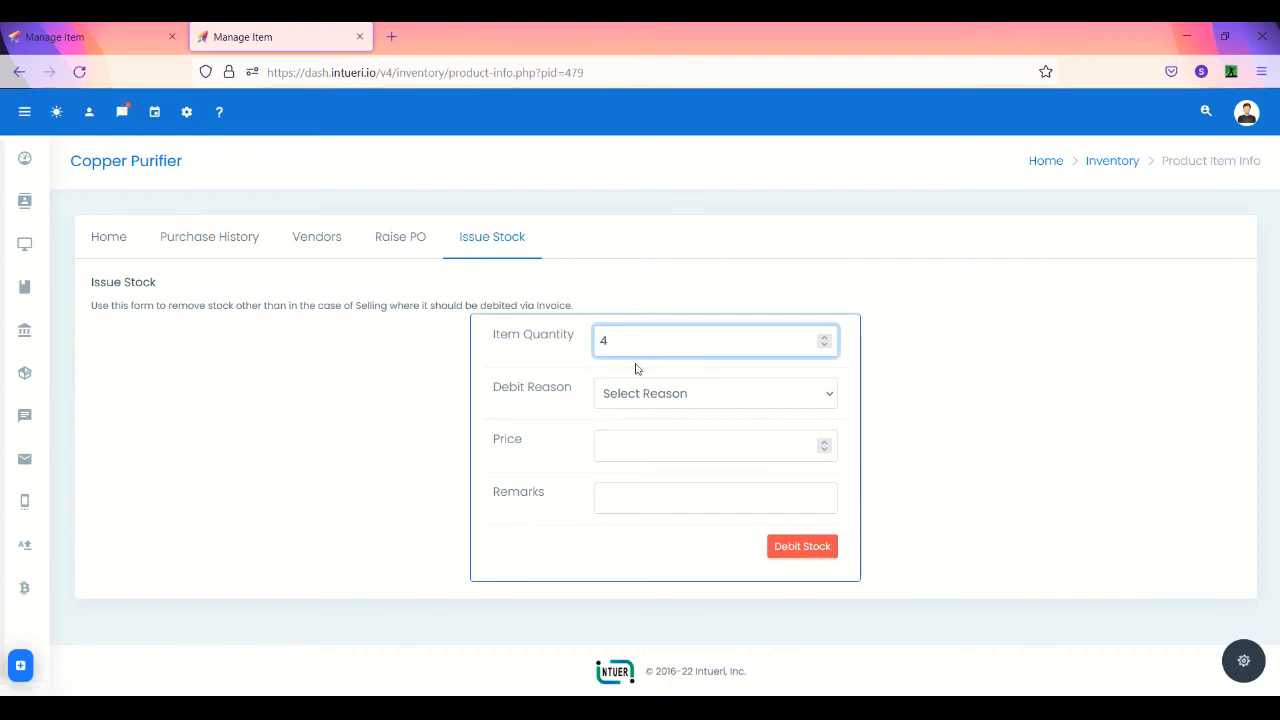
click(636, 394)
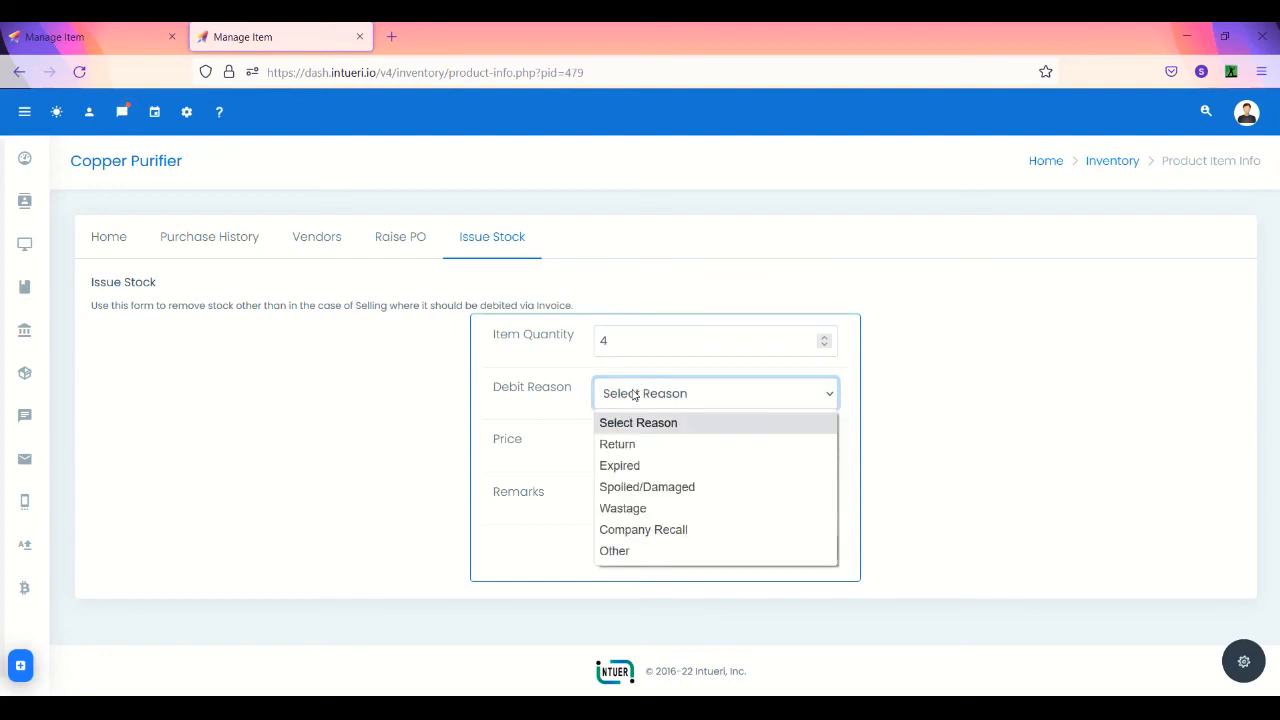
click(654, 487)
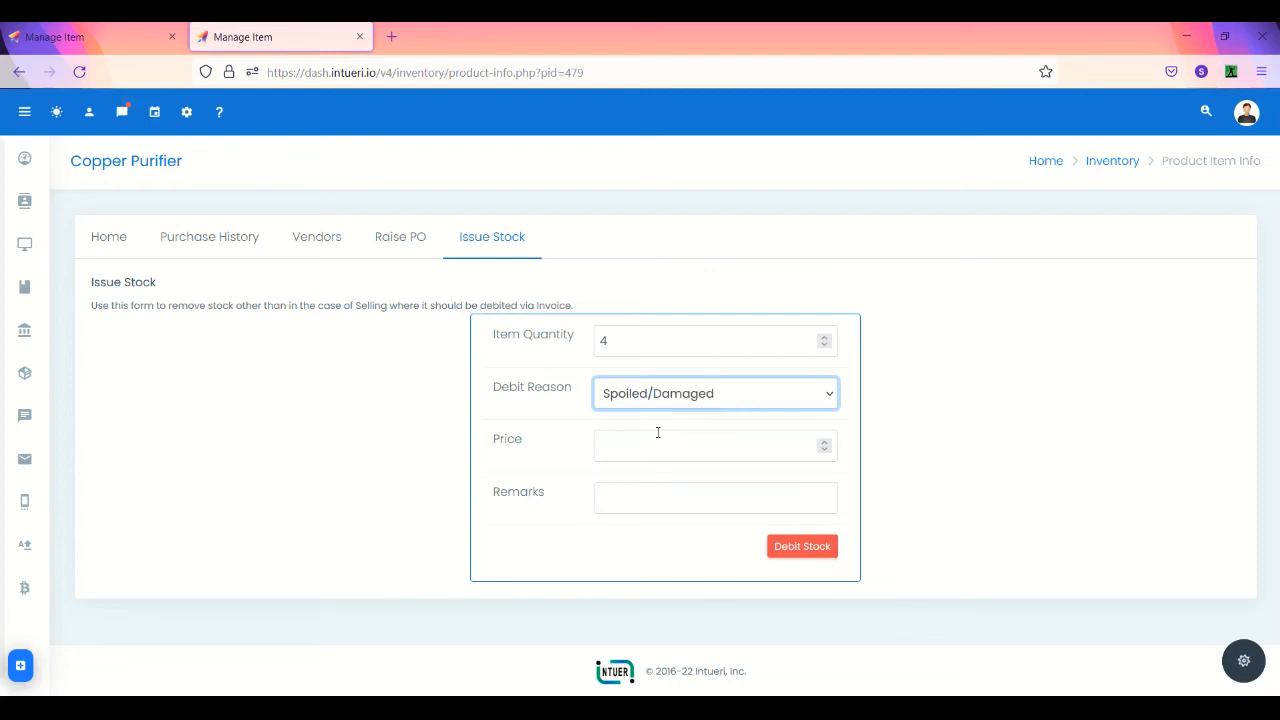
click(654, 439)
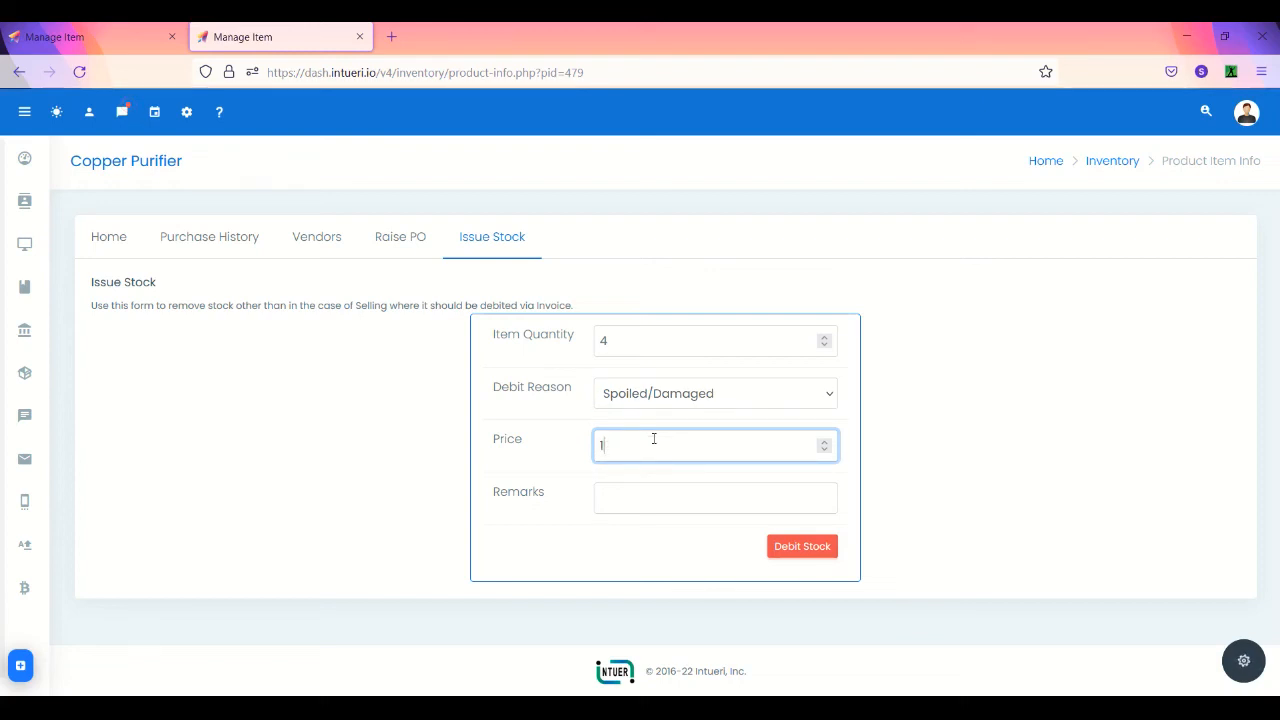
click(626, 497)
text(damaged)
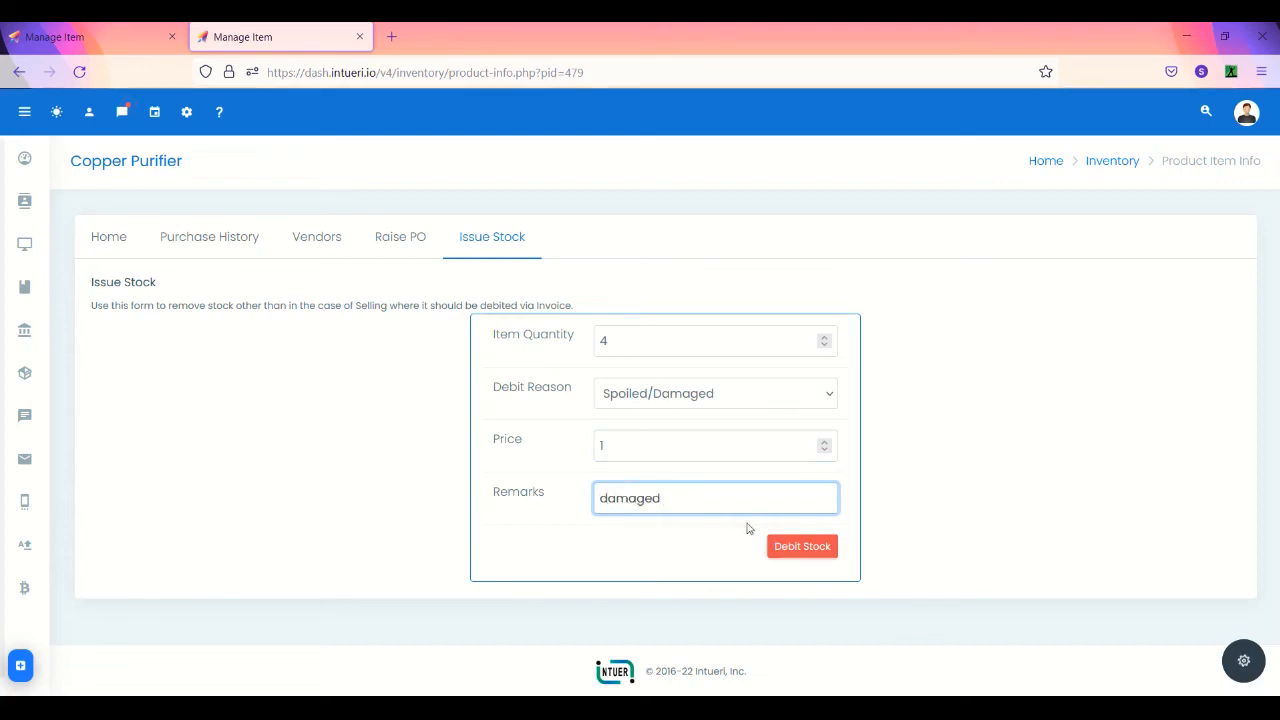
- Debit and confirm the stock removal, then return to the product's stock summary
click(800, 546)
click(746, 496)
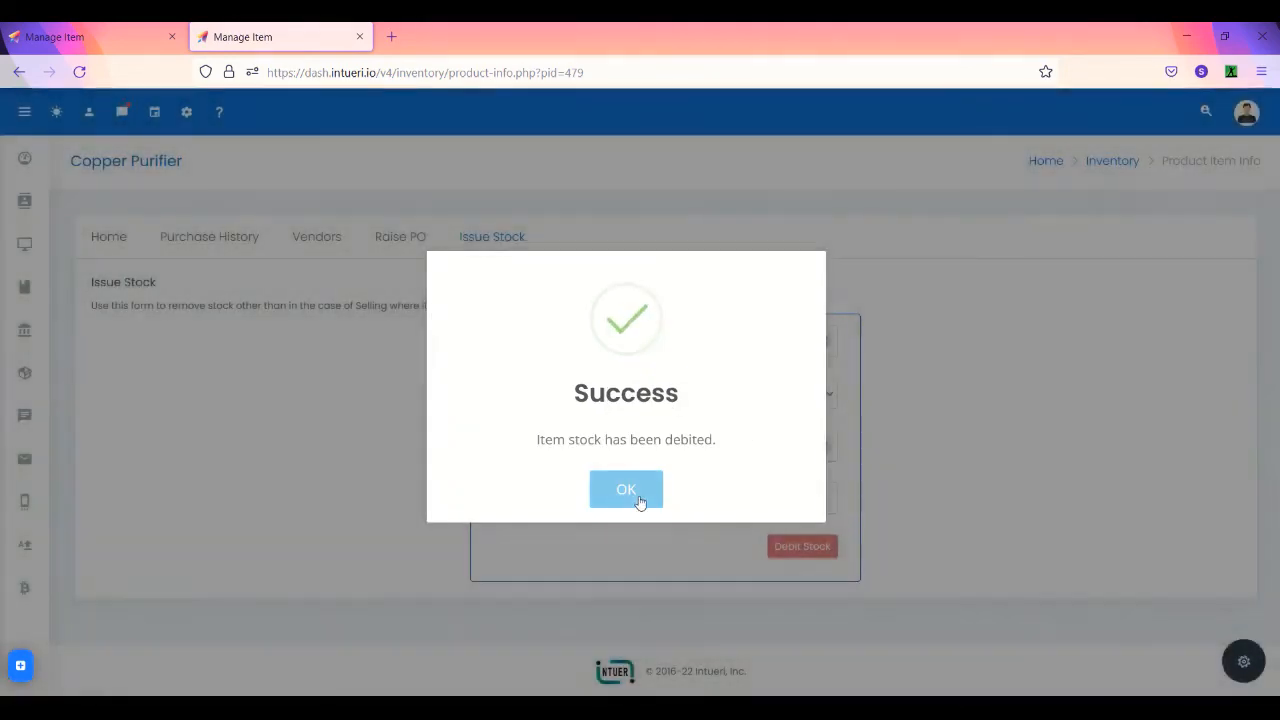
click(630, 492)
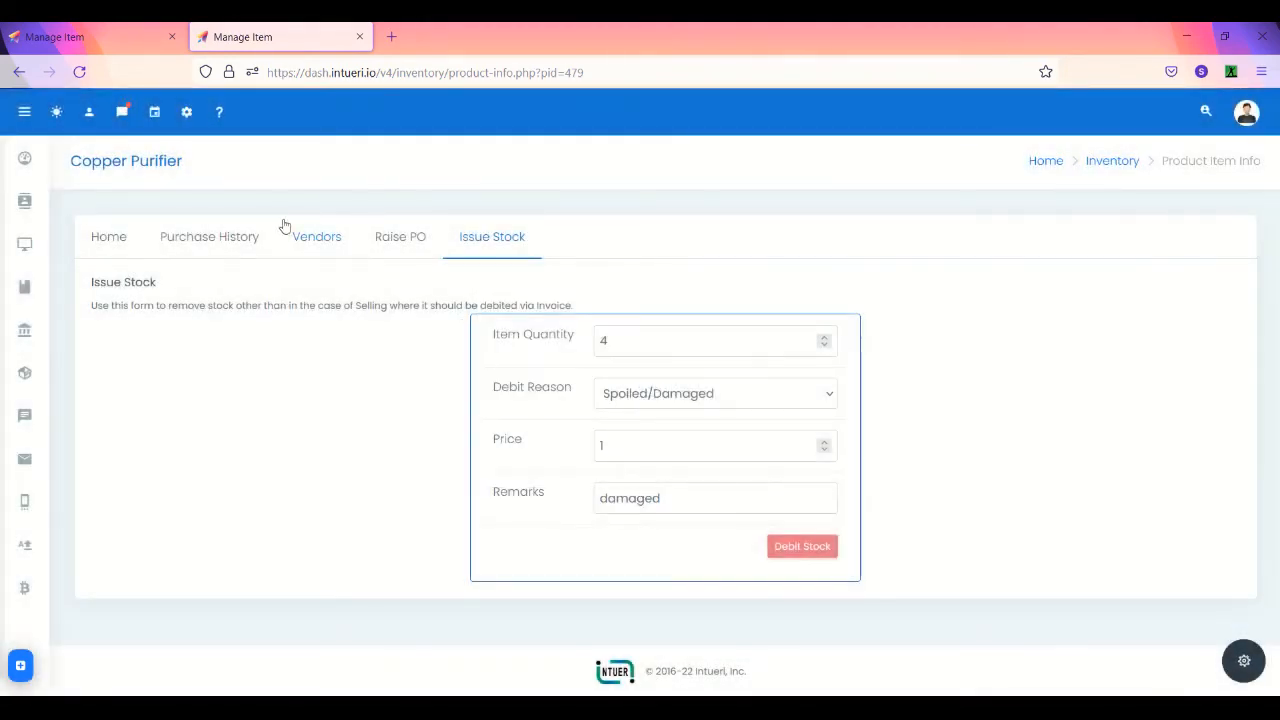
click(110, 238)
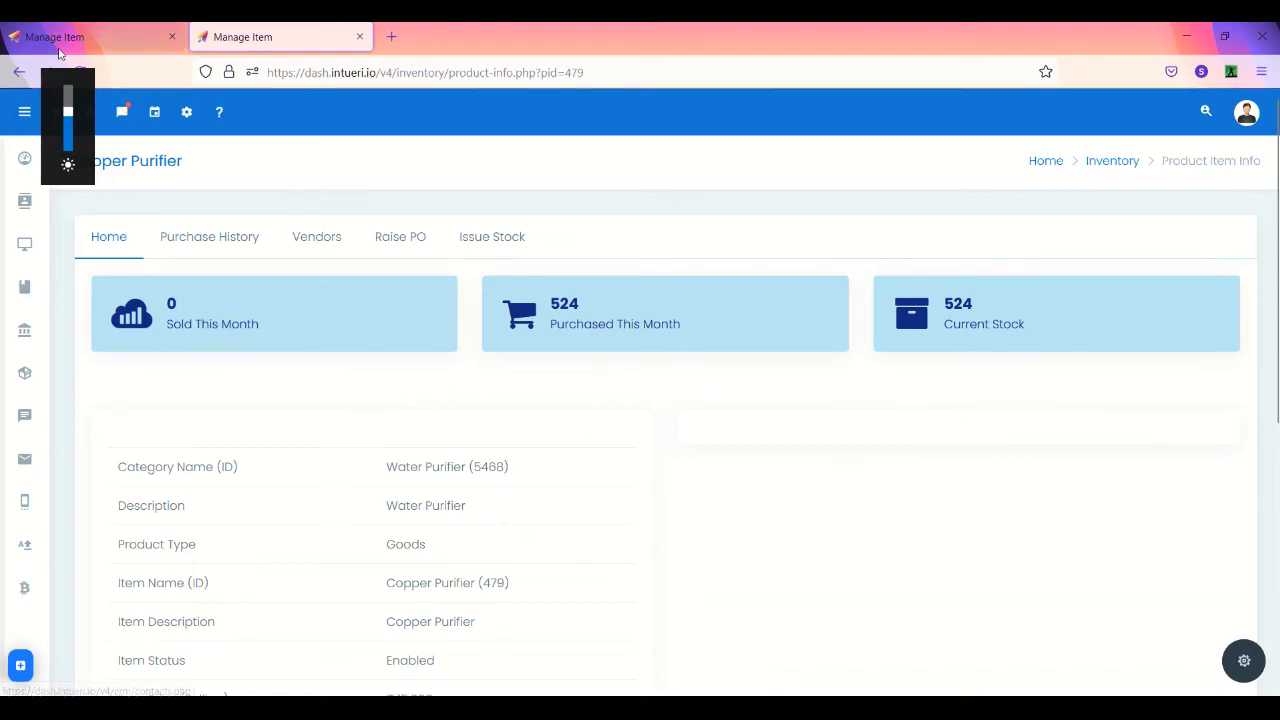
- Reload to show current stock 520, then search contacts for the customer's name
click(89, 70)
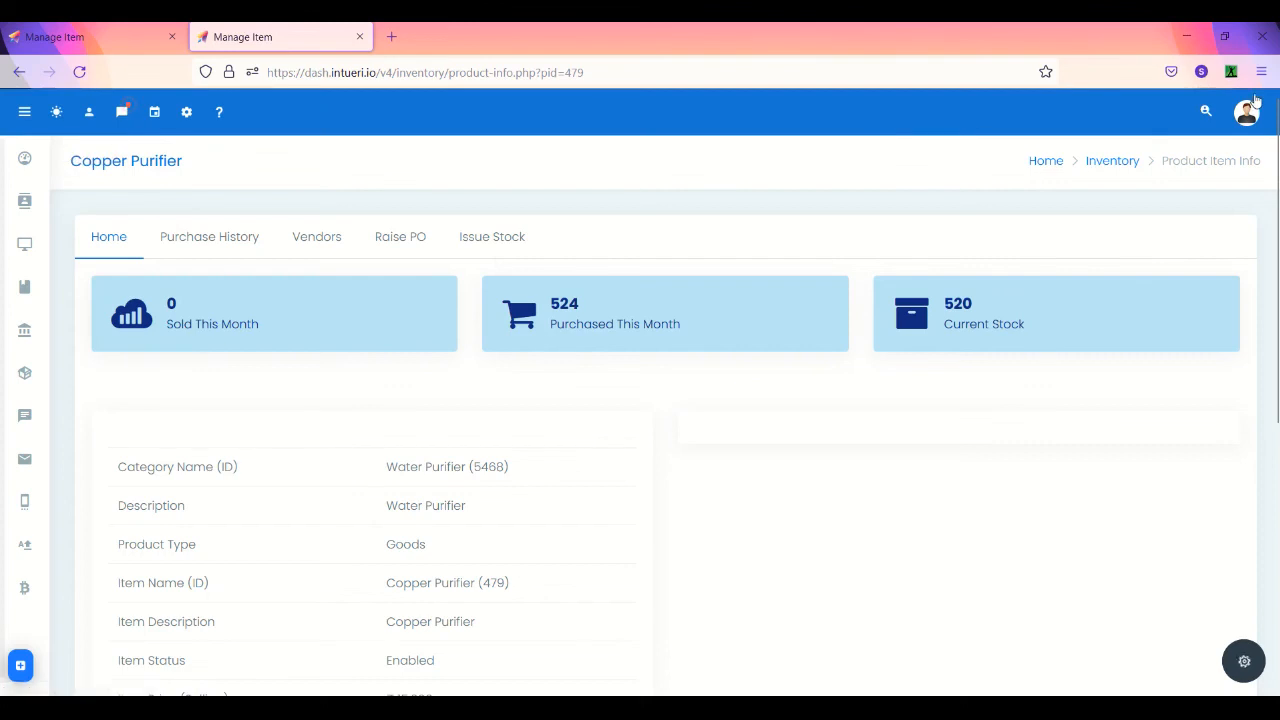
click(1206, 111)
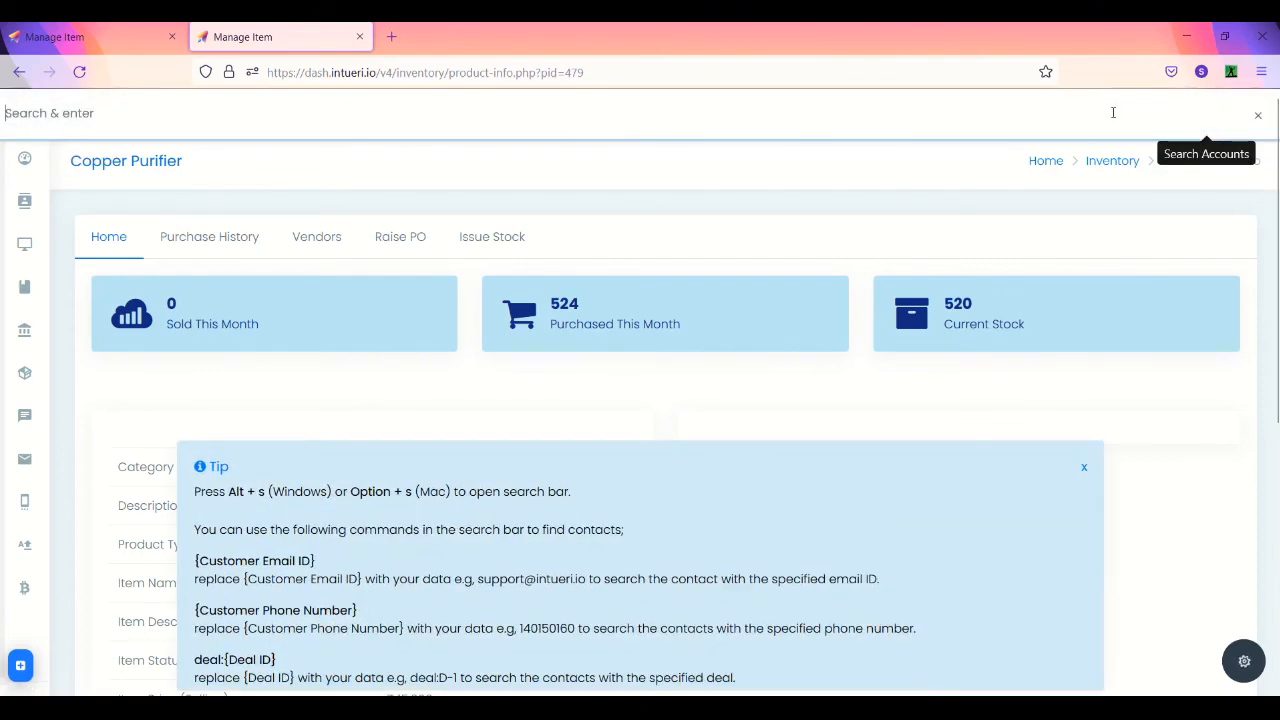
text(sakshi)
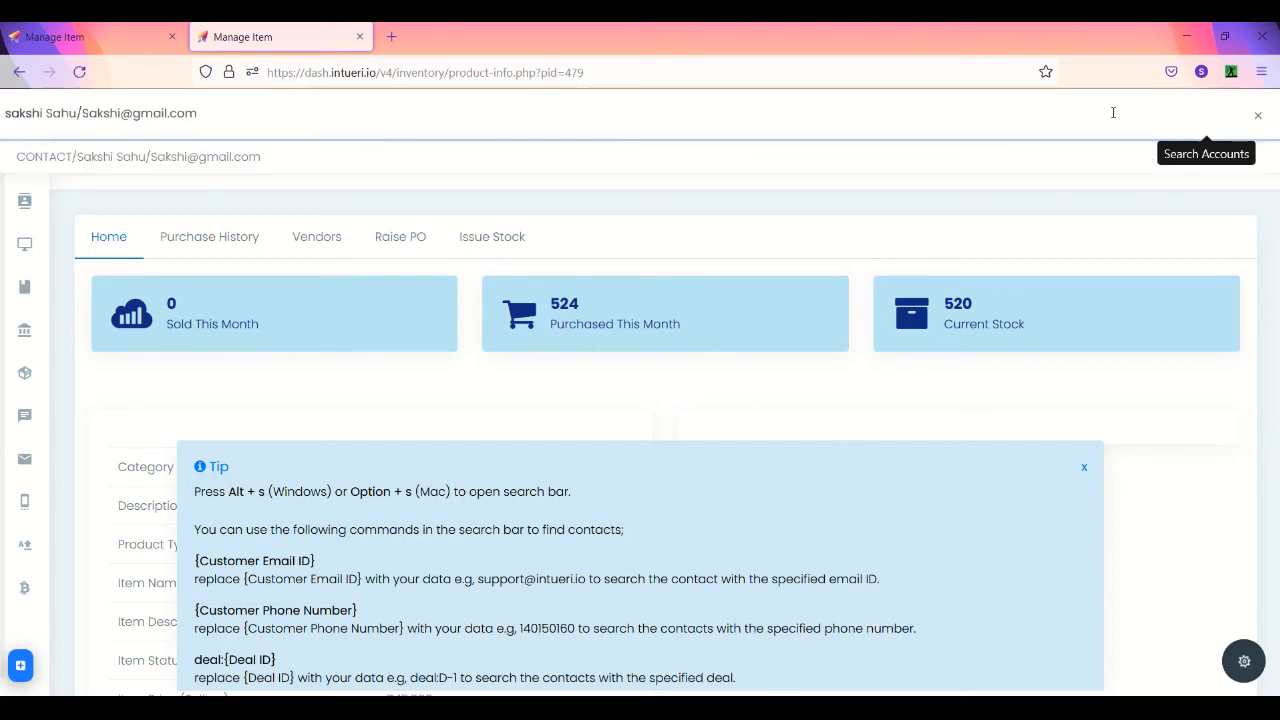
- From the customer's contact page, start a new invoice with them selected as customer
click(292, 170)
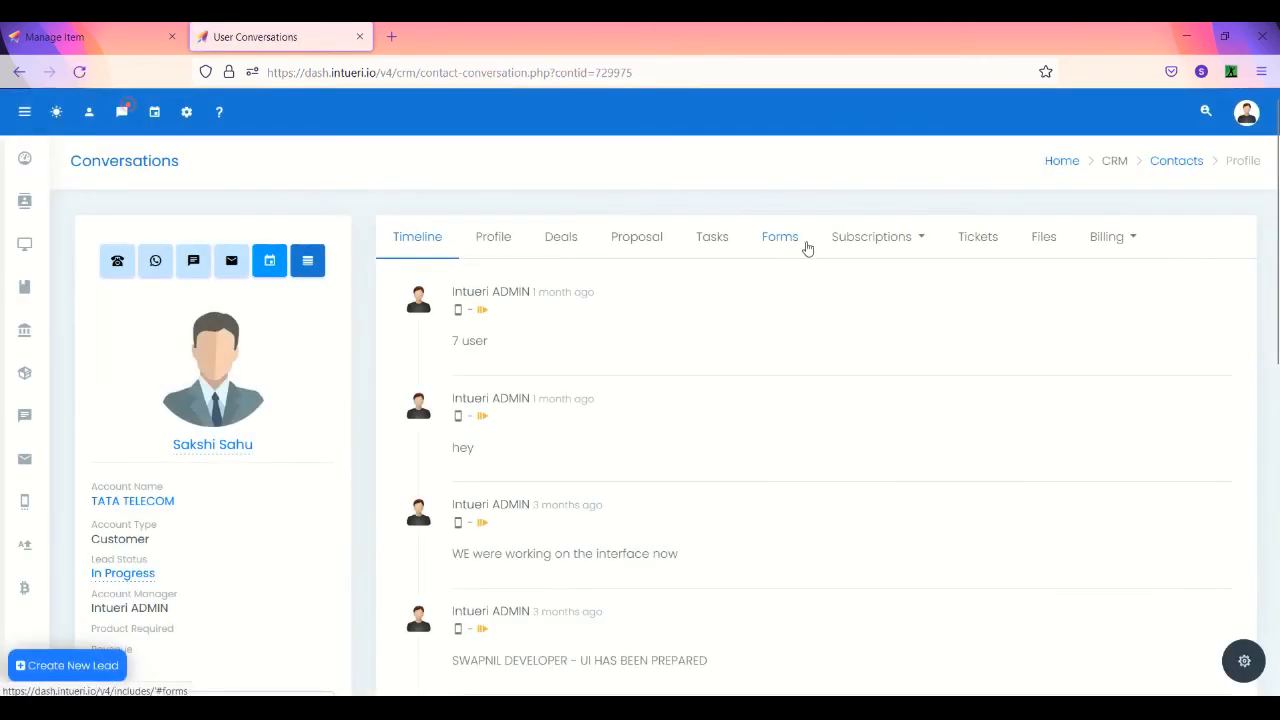
click(1090, 240)
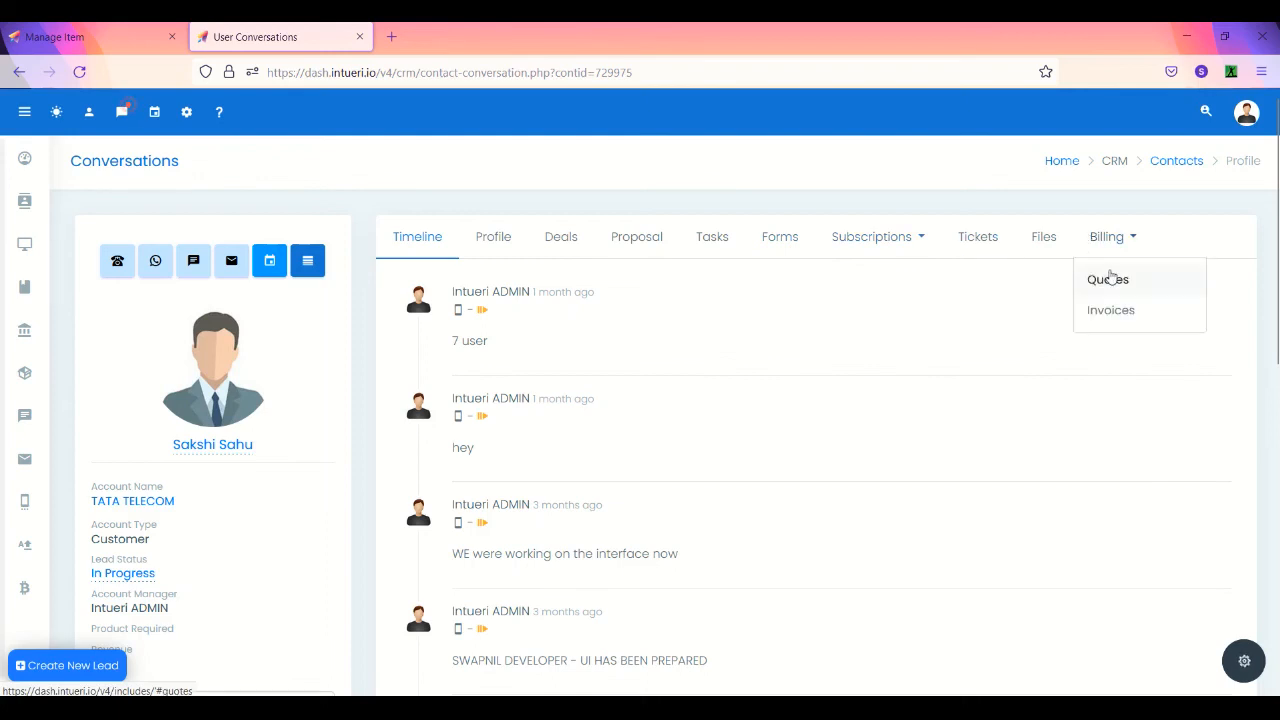
click(1113, 312)
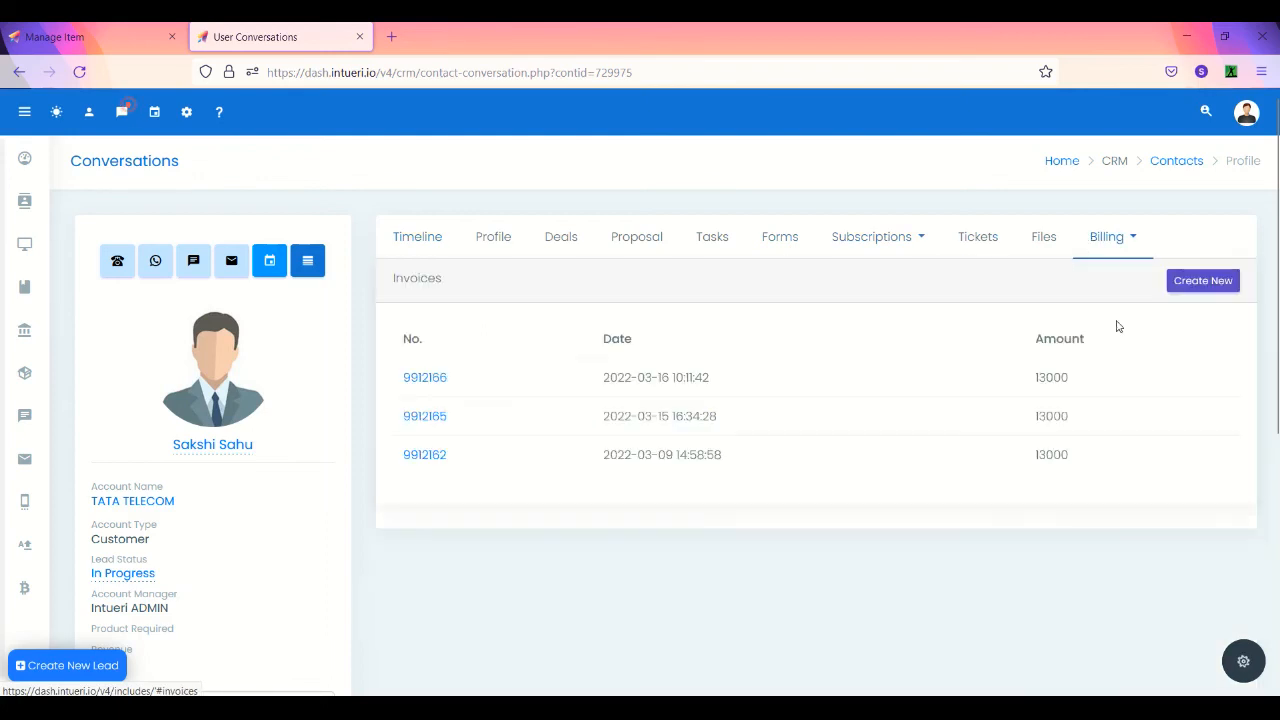
click(1203, 280)
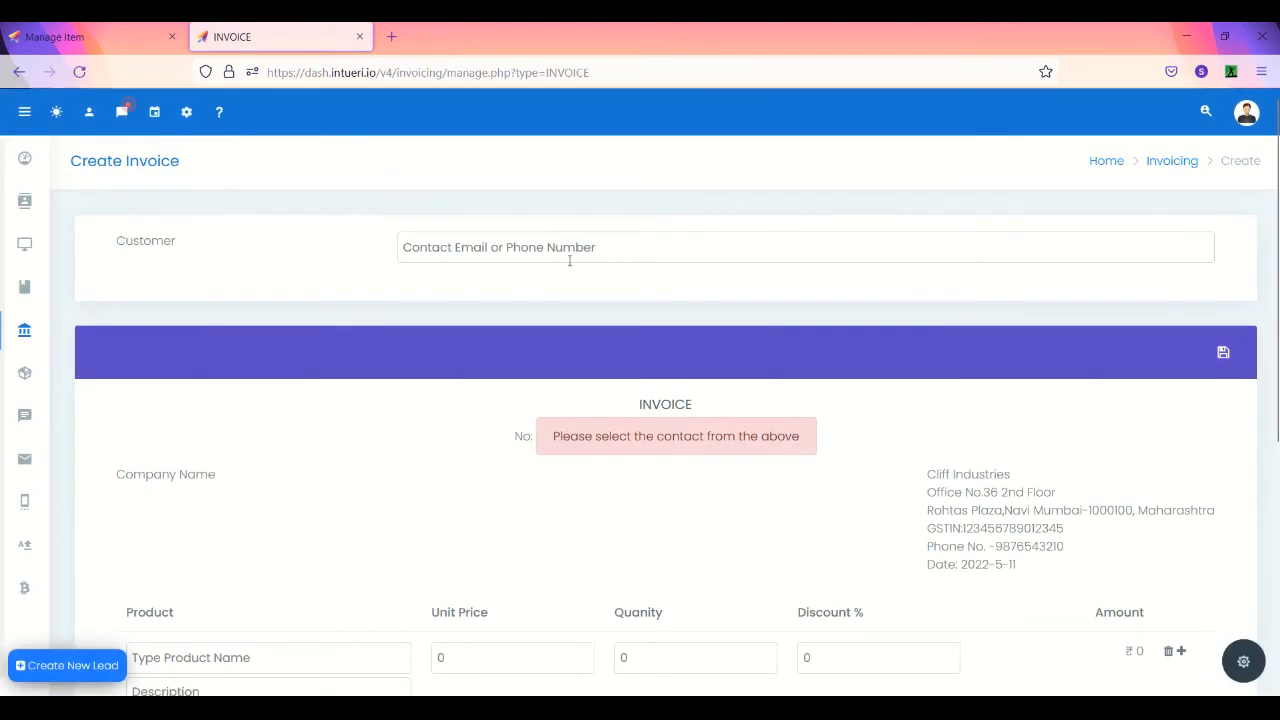
click(543, 250)
text(sakshi)
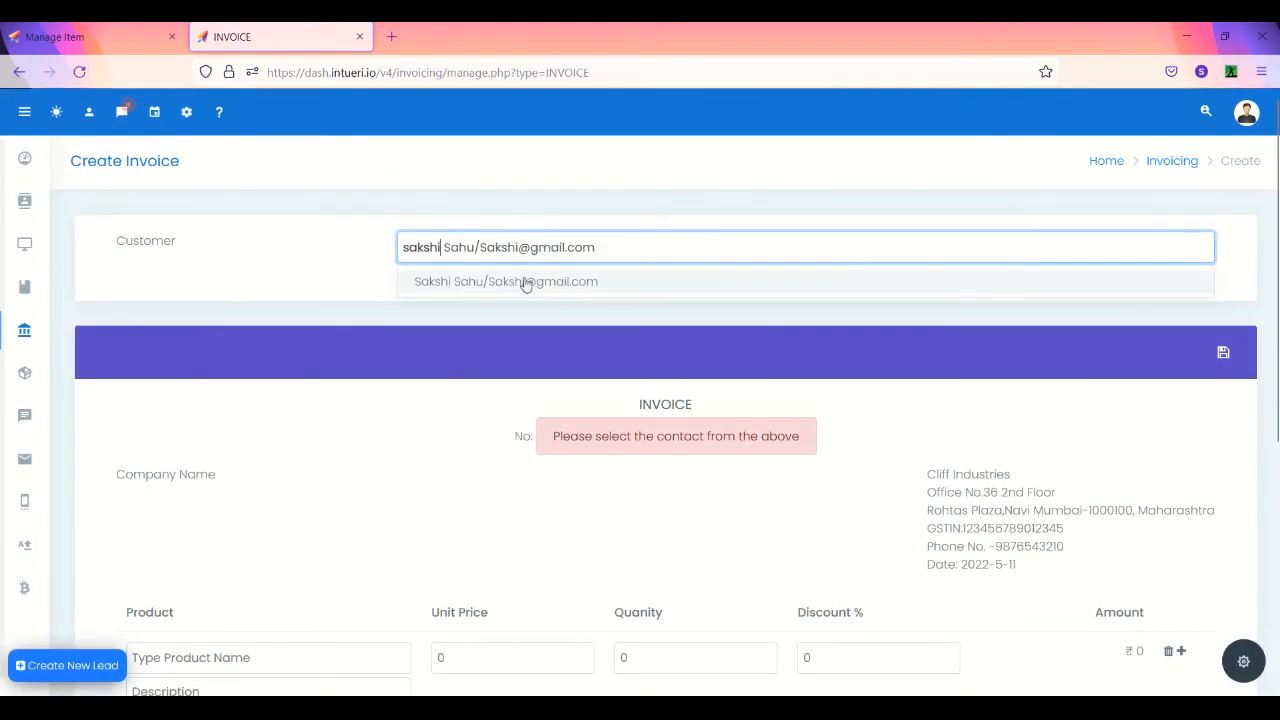
click(526, 282)
scroll(526, 280, down, 3)
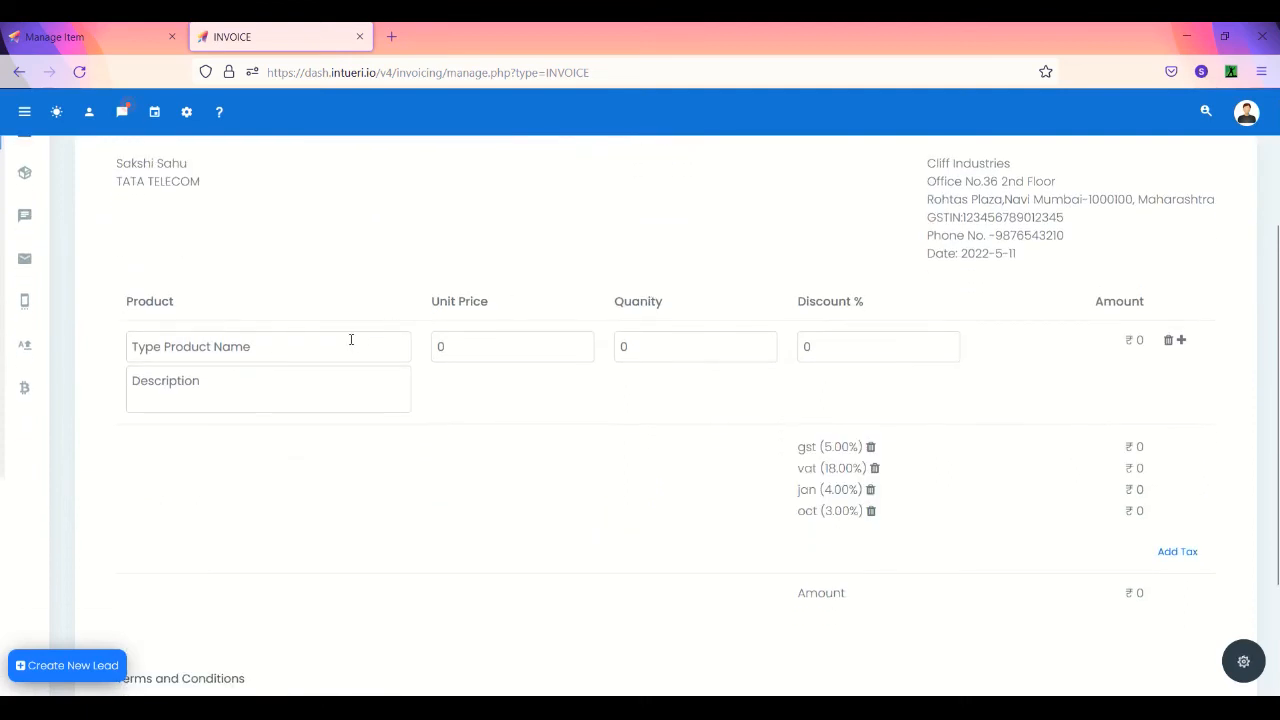
- Add one Copper Purifier at 15000.00 to the invoice and save it
click(351, 340)
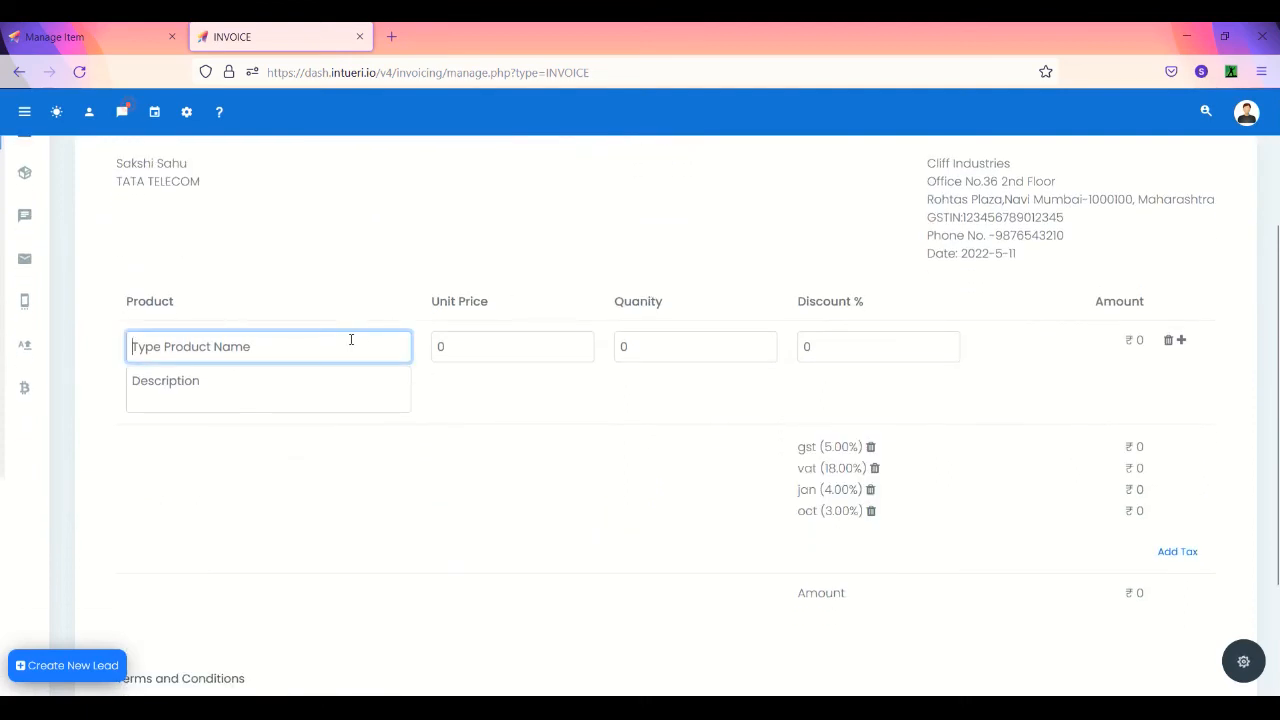
text(coop)
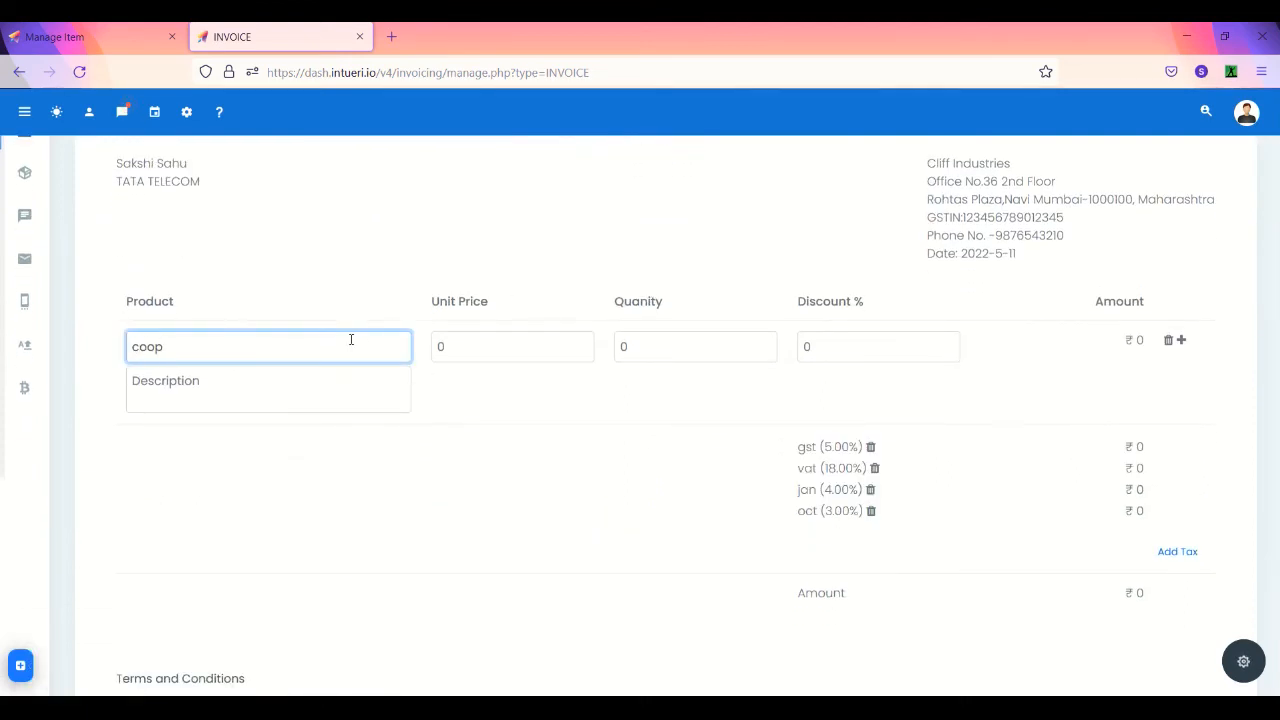
text(per Purifier)
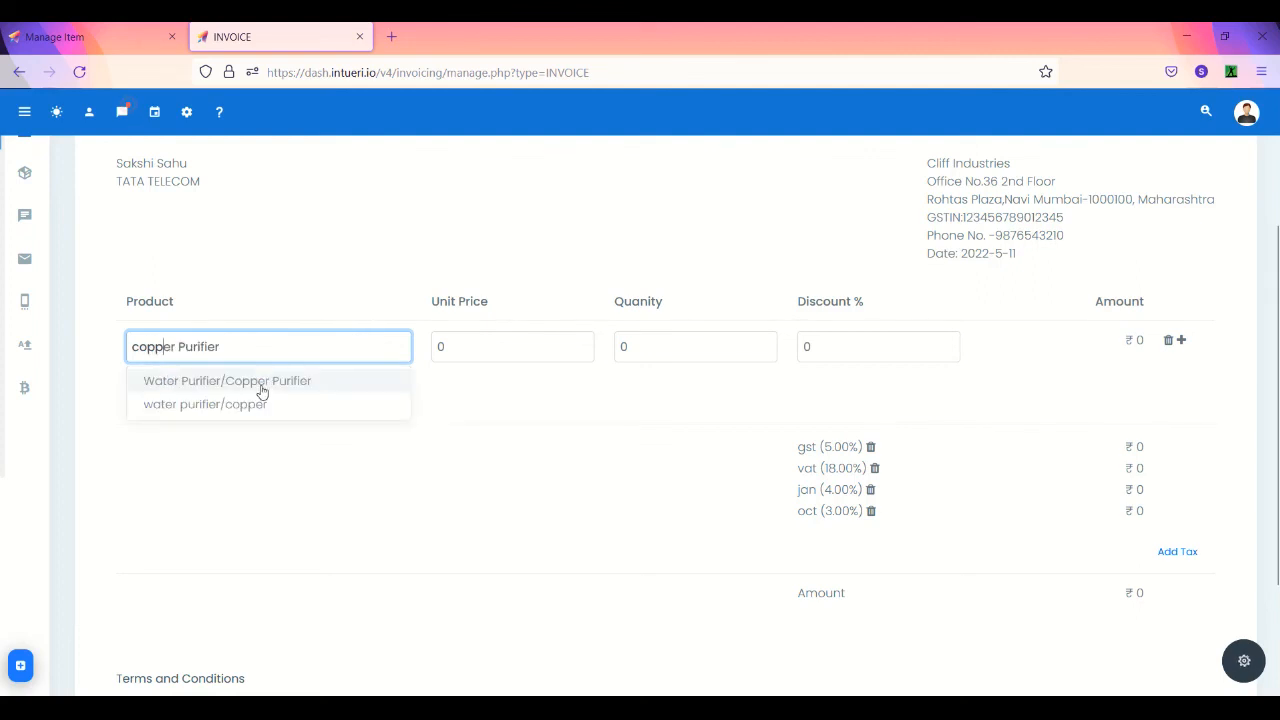
click(261, 383)
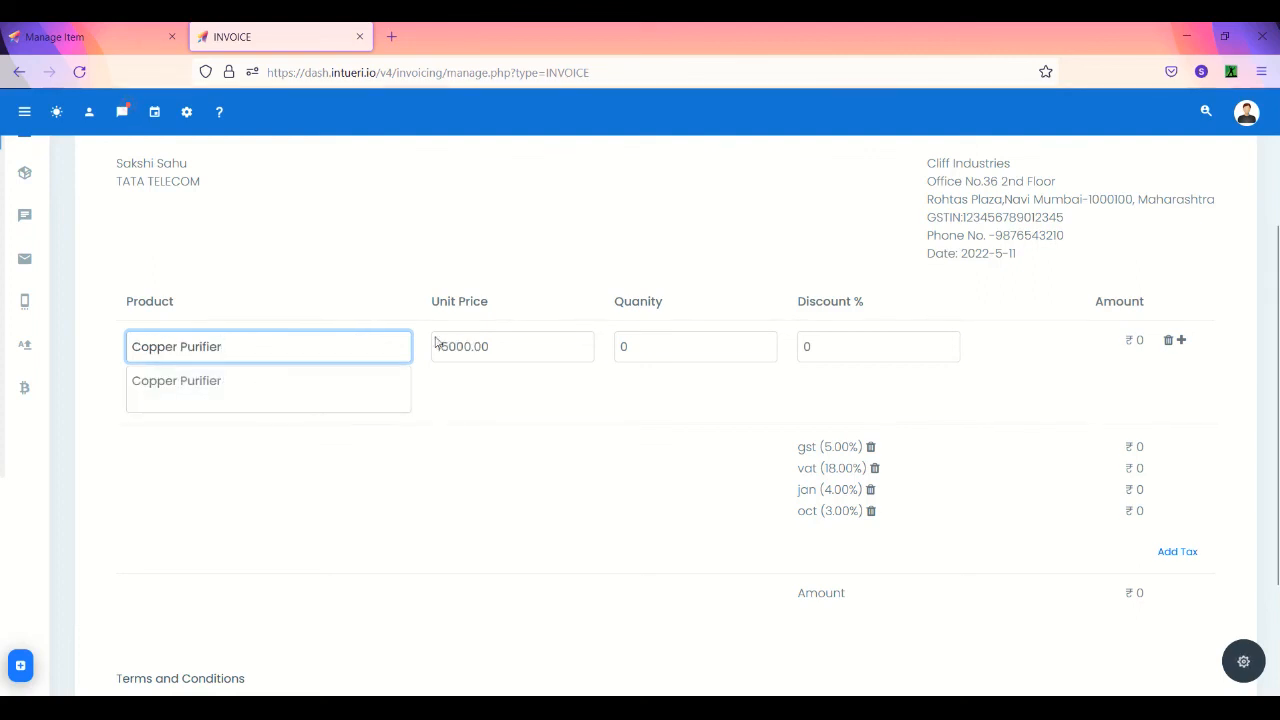
click(643, 341)
text(1)
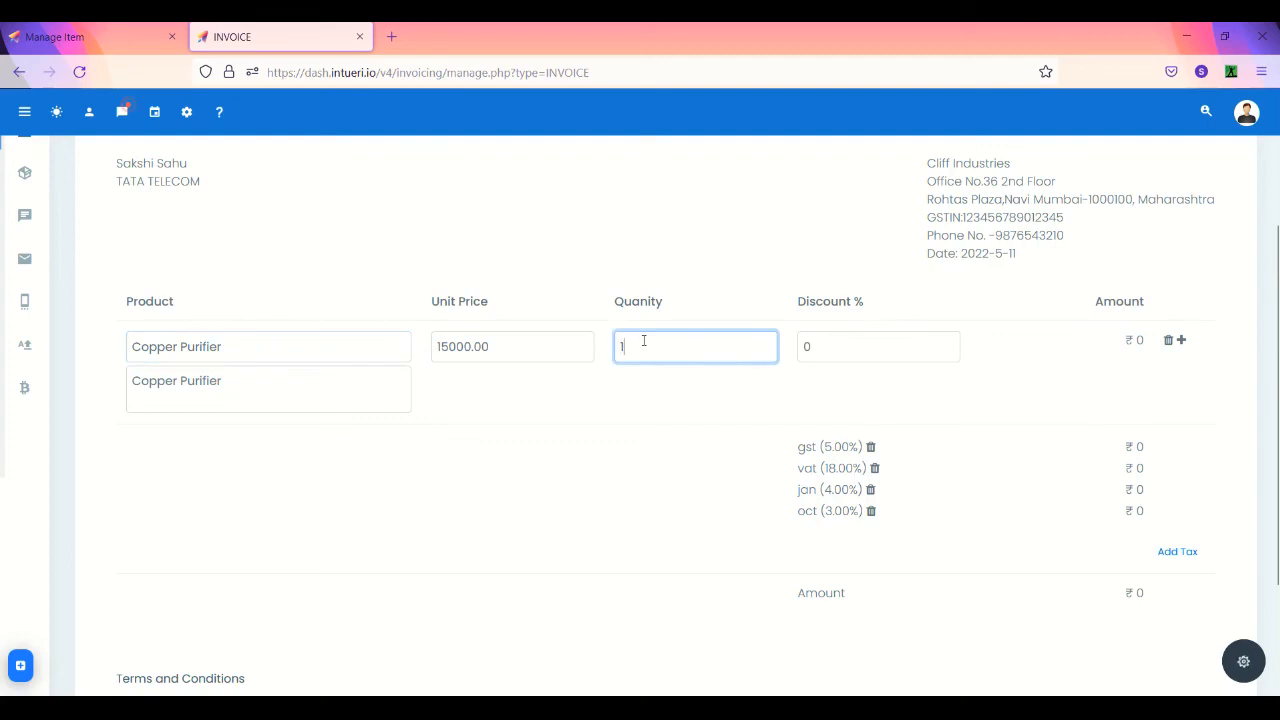
click(840, 354)
scroll(846, 358, up, 2)
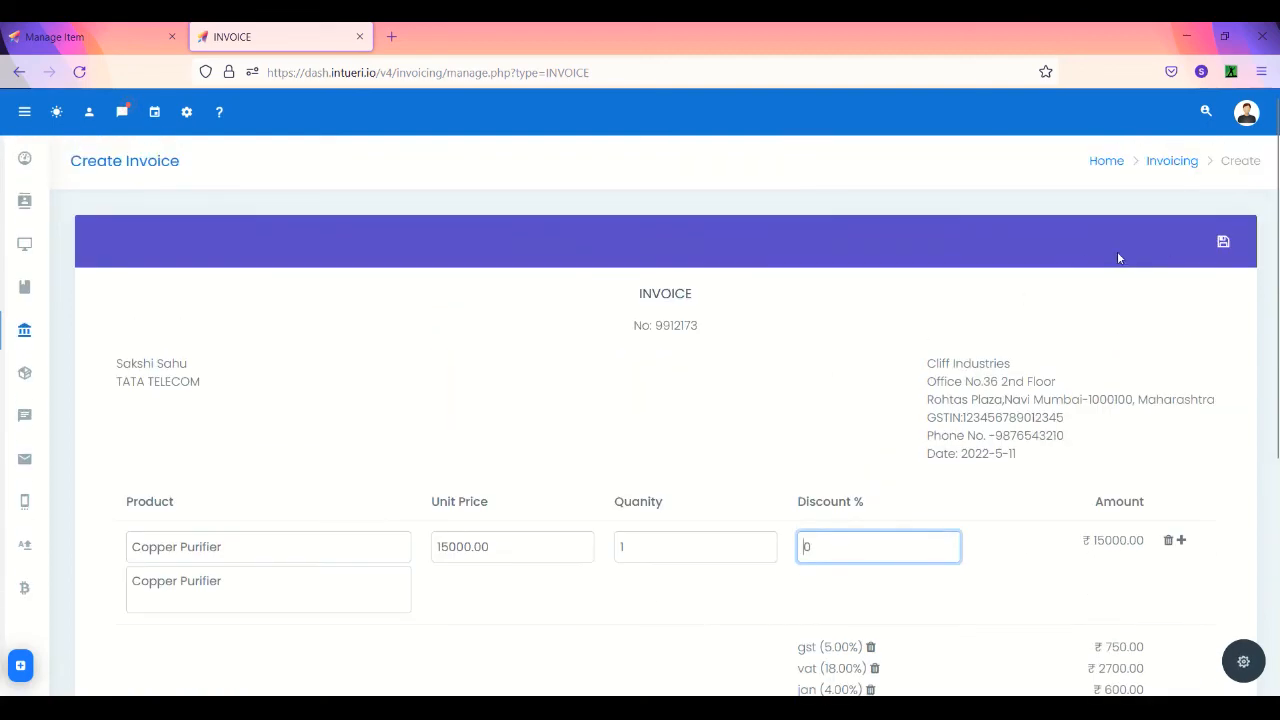
click(1222, 242)
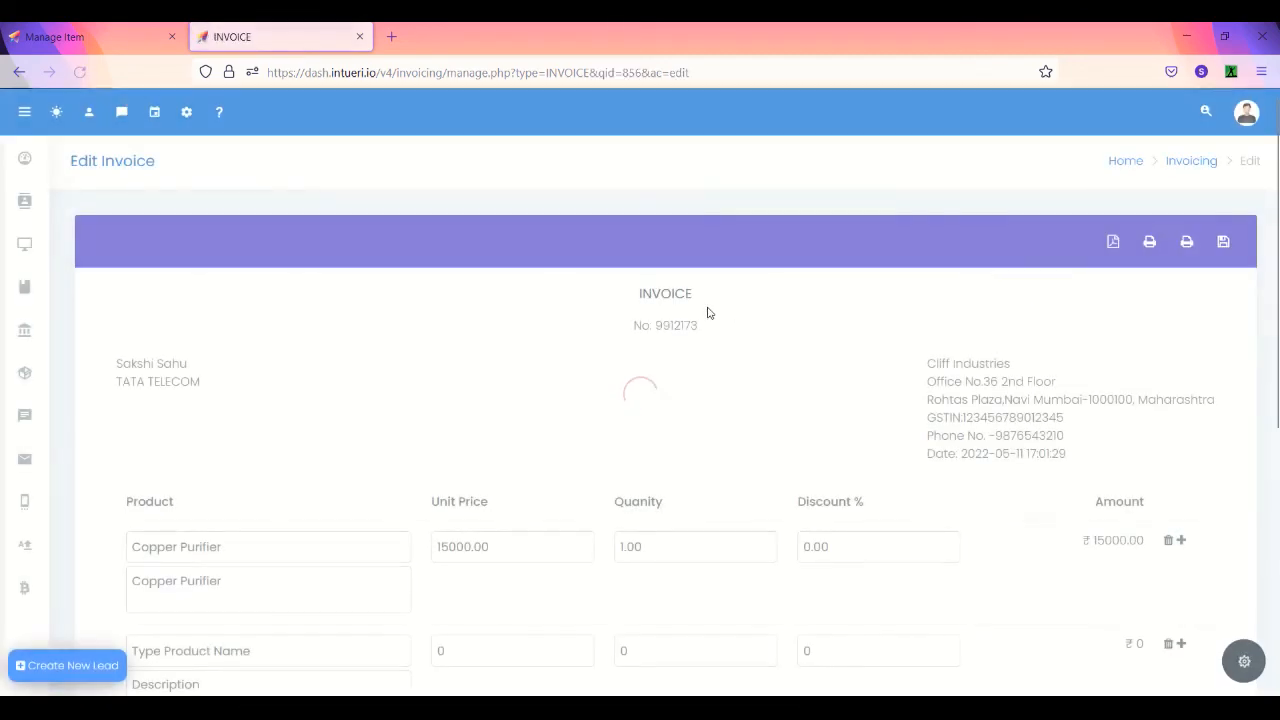
- Return to the Copper Purifier item page to verify 1 sold and 519 in stock
mouse_move(31, 375)
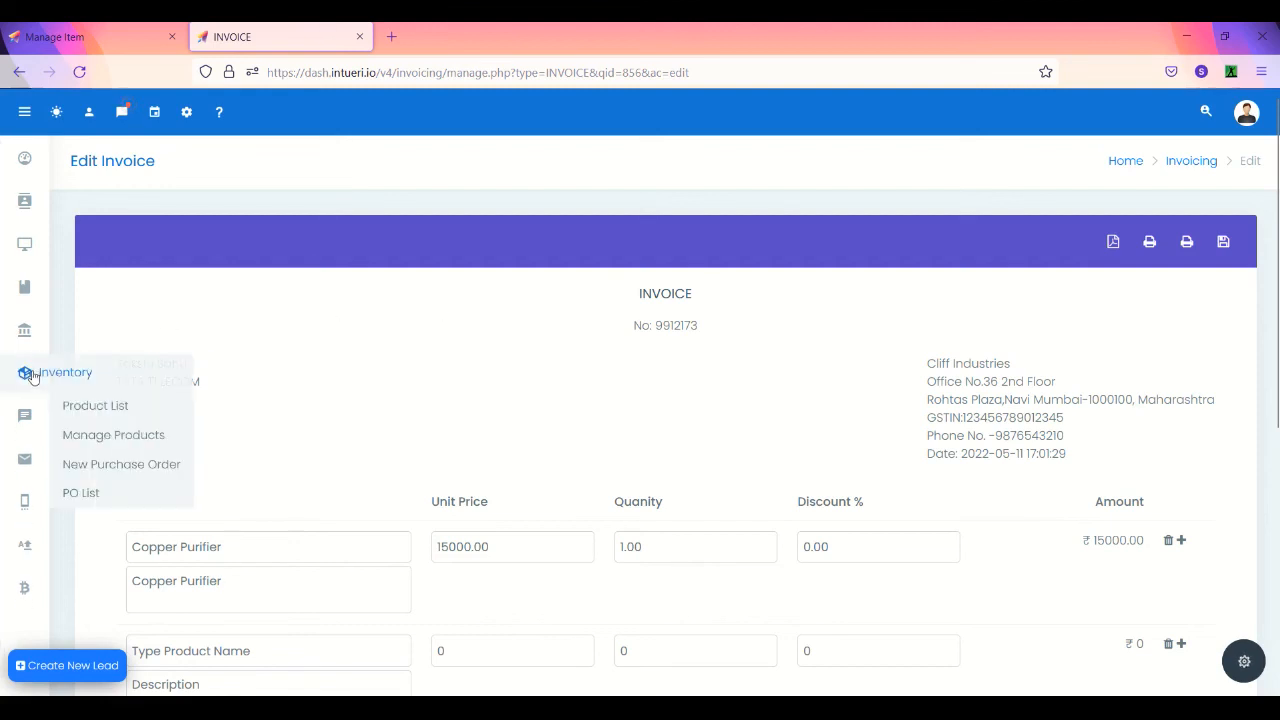
click(103, 37)
mouse_move(29, 390)
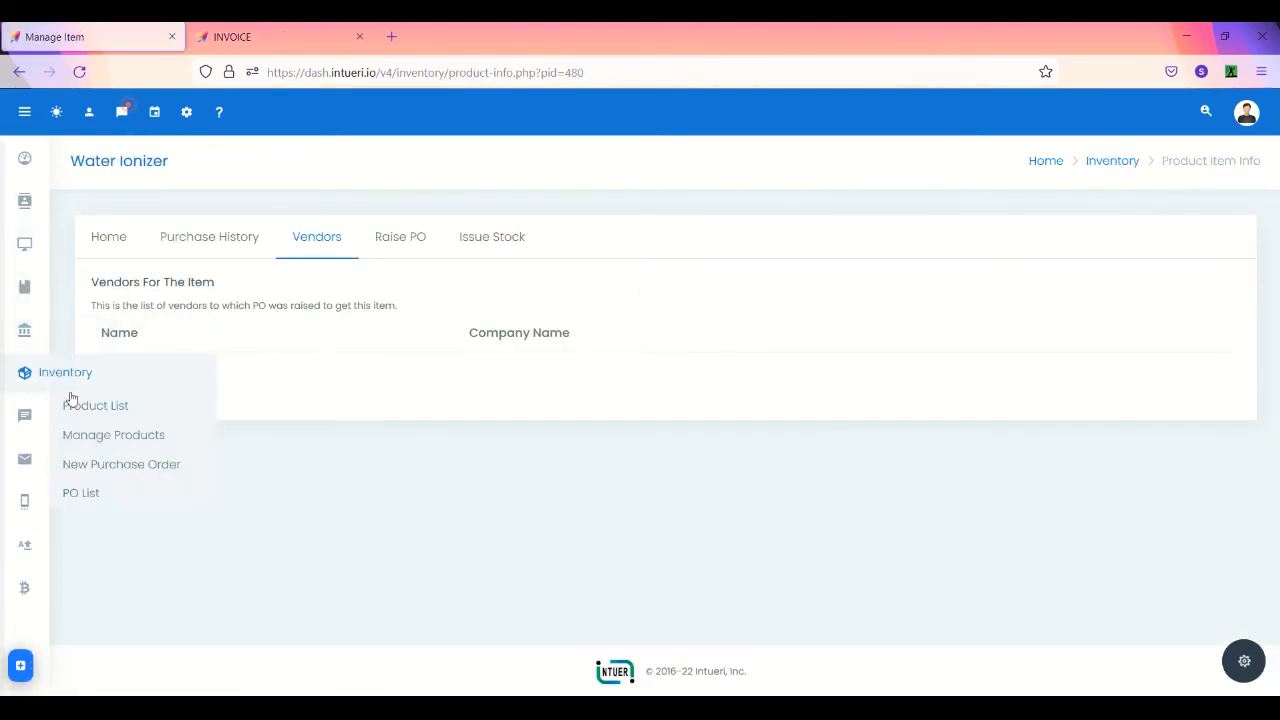
click(80, 436)
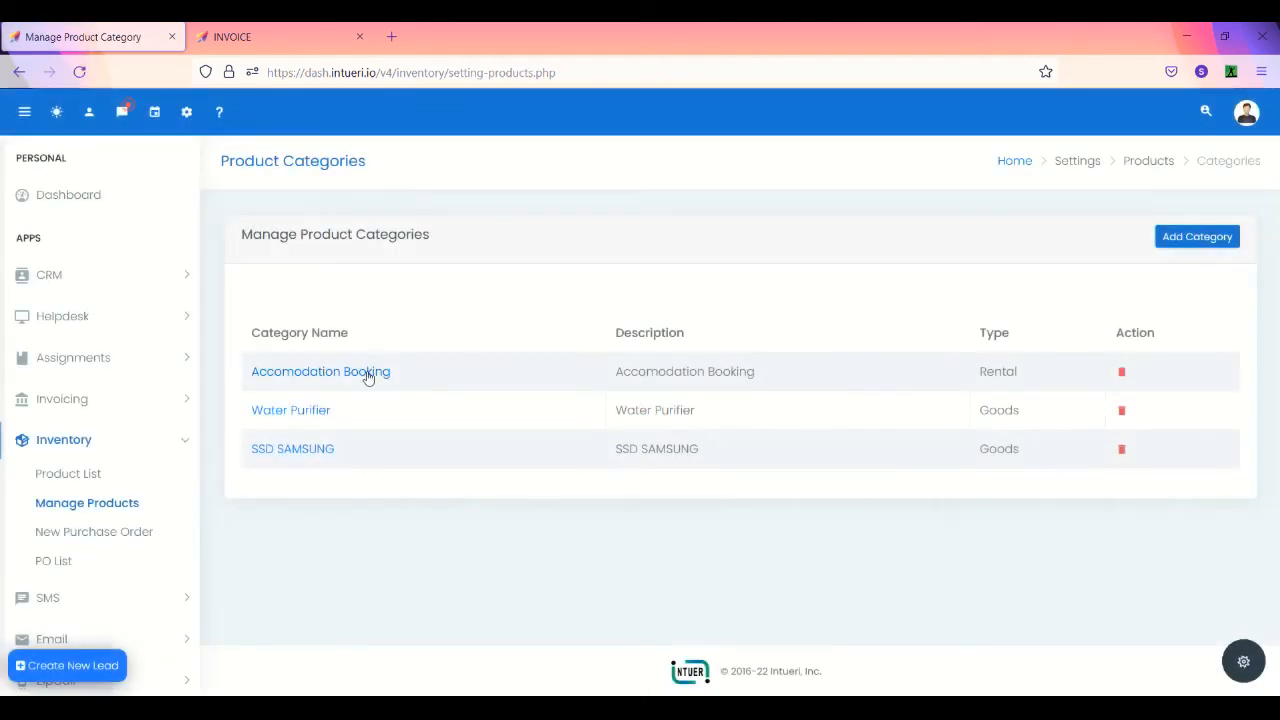
click(297, 412)
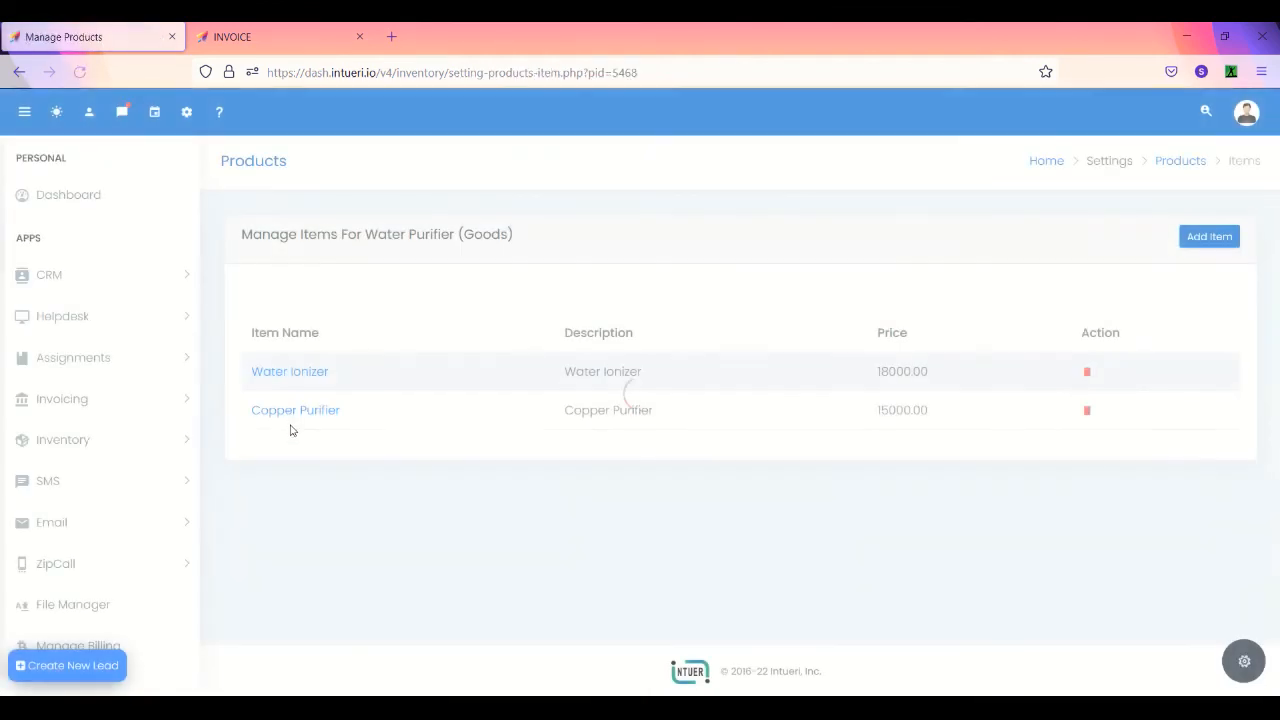
click(289, 418)
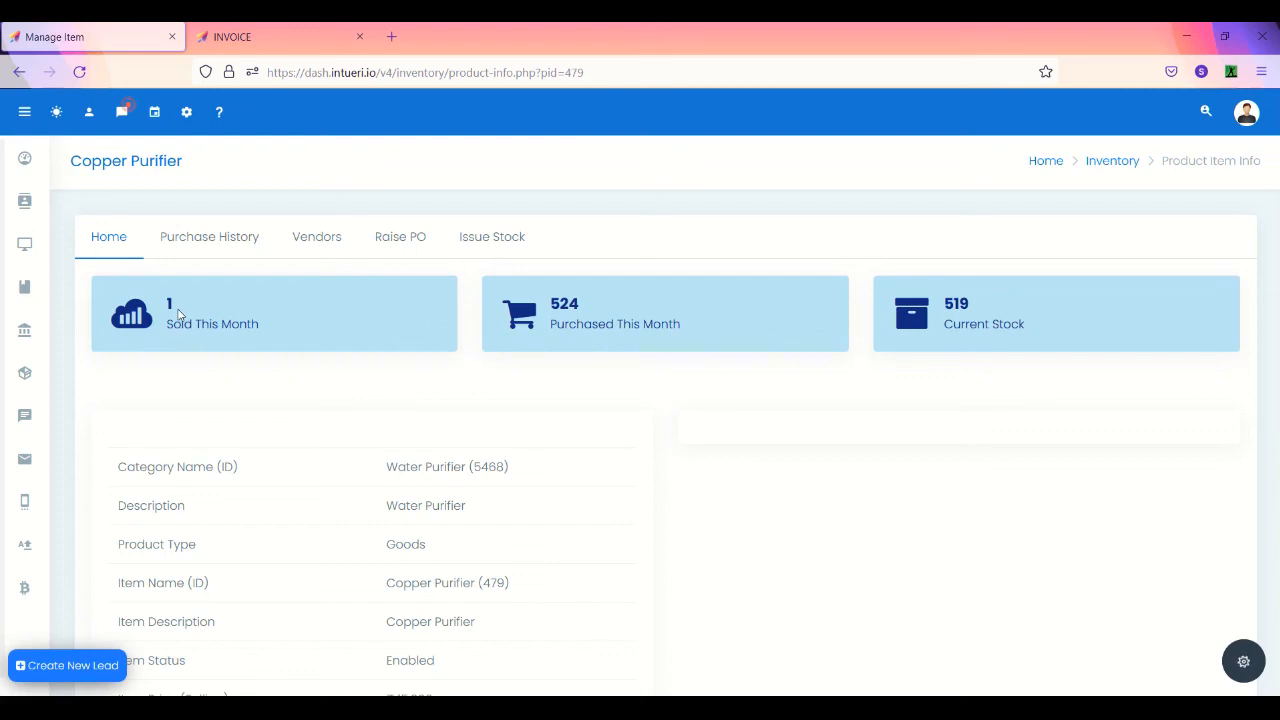
- Go to the inventory Product List
mouse_move(28, 329)
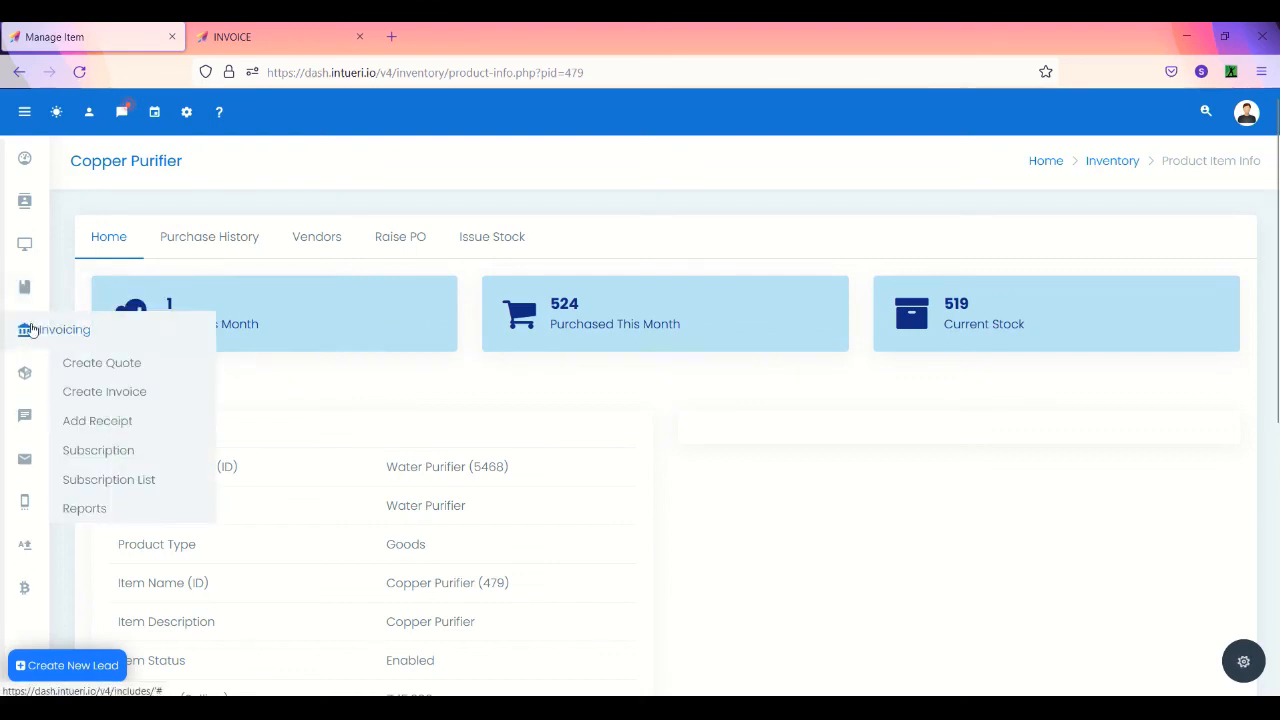
mouse_move(24, 370)
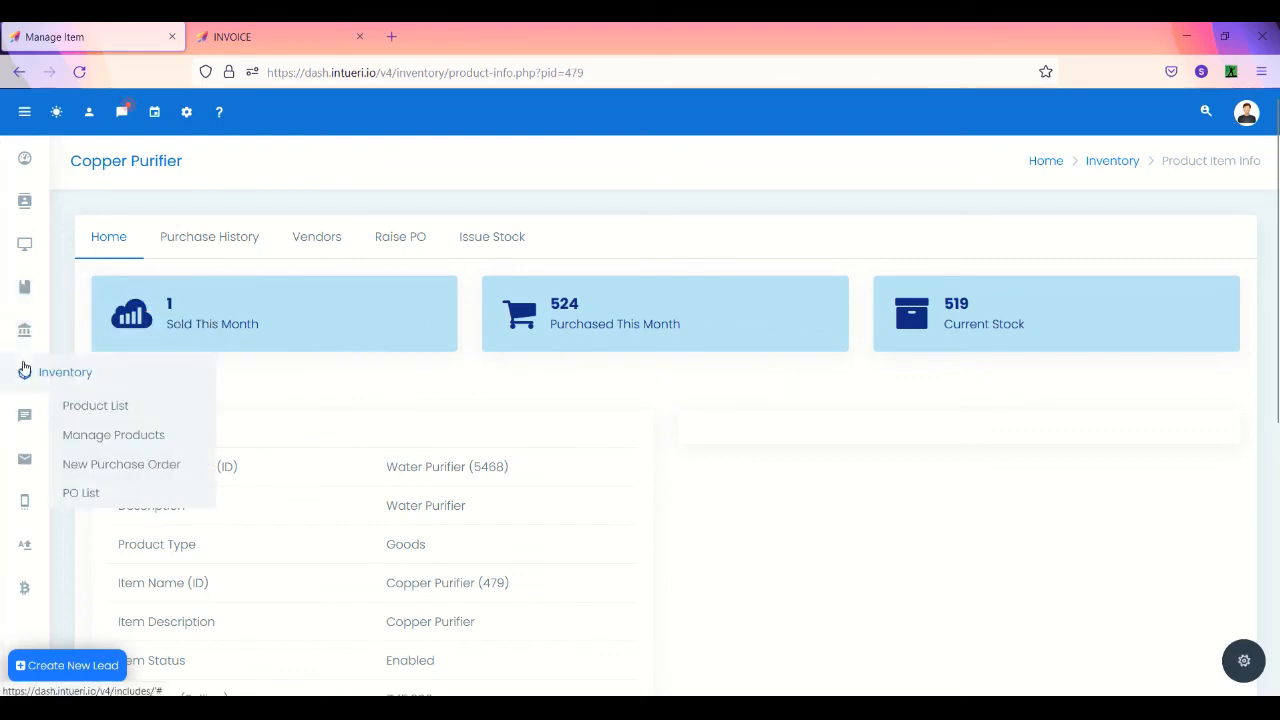
click(132, 404)
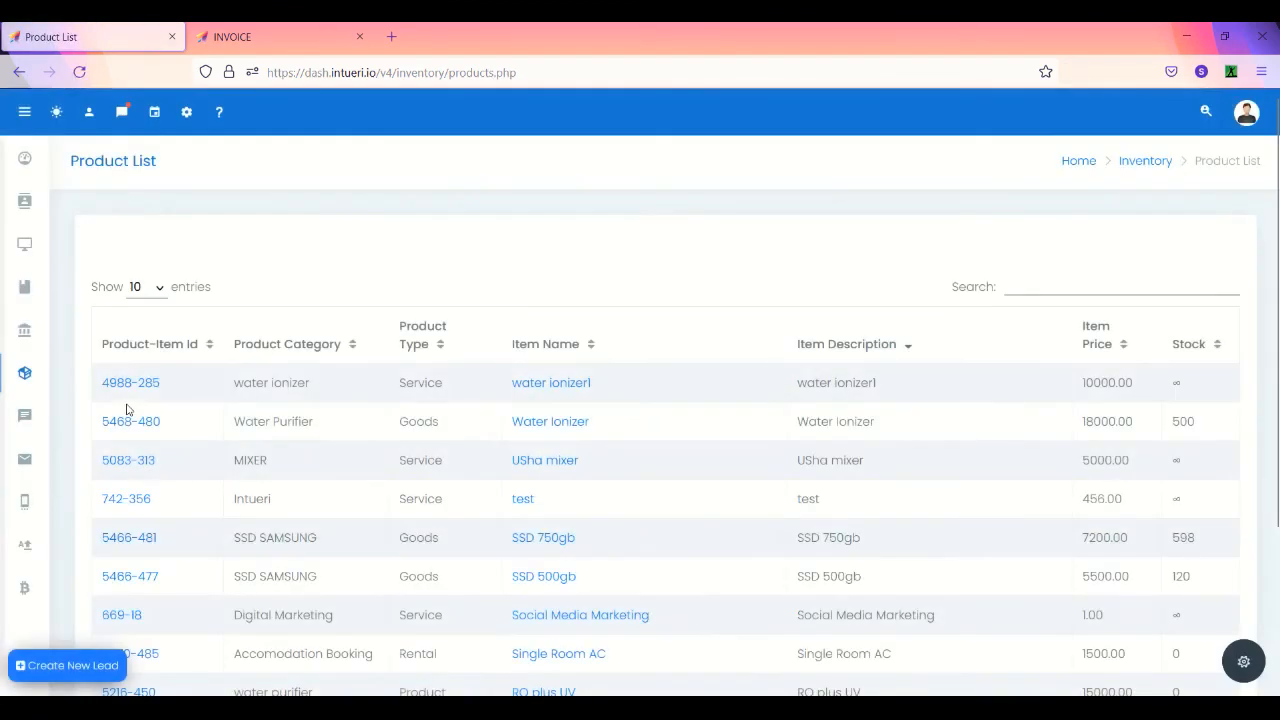
- Filter the PO List by status Final, then Delivered, showing orders 23 to 20
scroll(591, 514, down, 3)
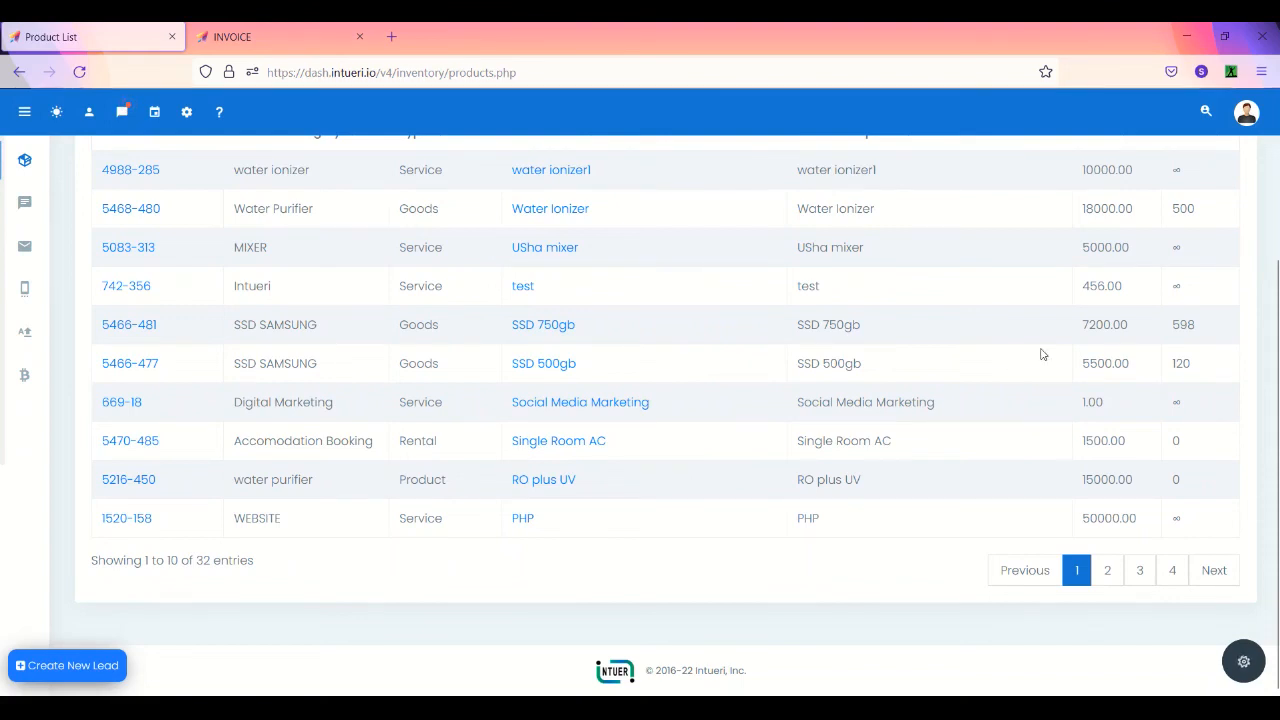
scroll(1085, 360, up, 2)
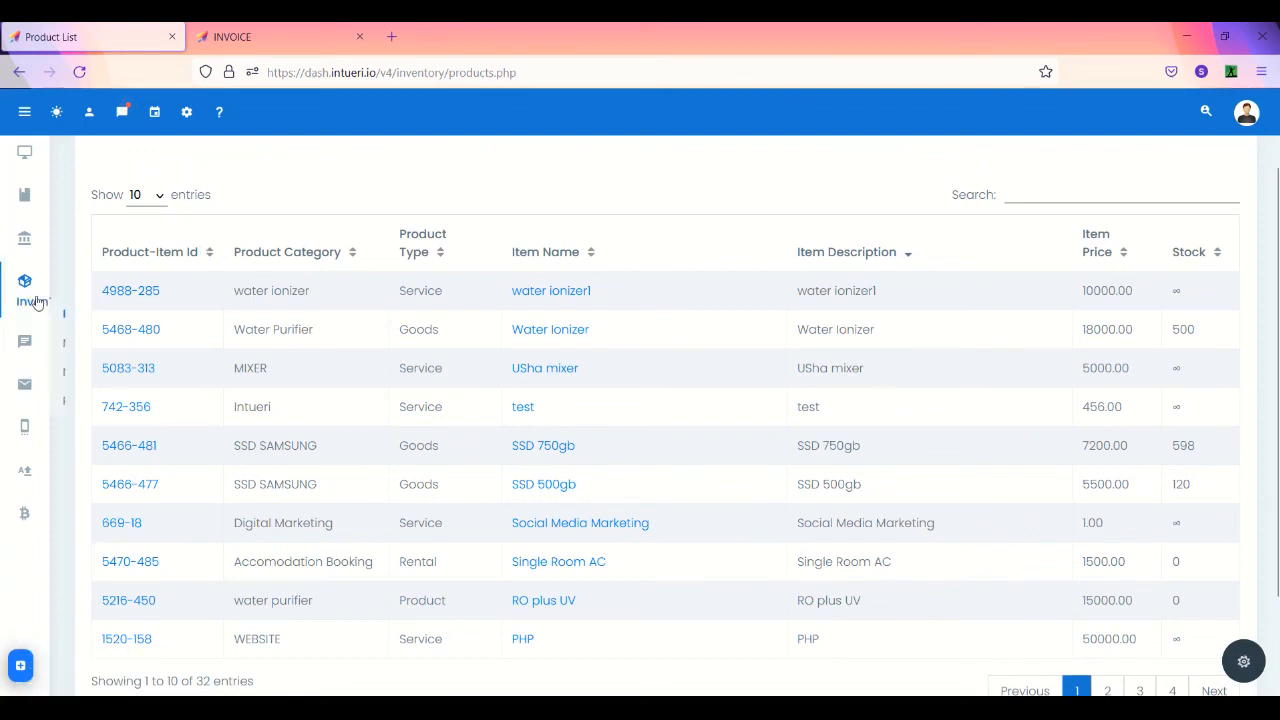
mouse_move(24, 285)
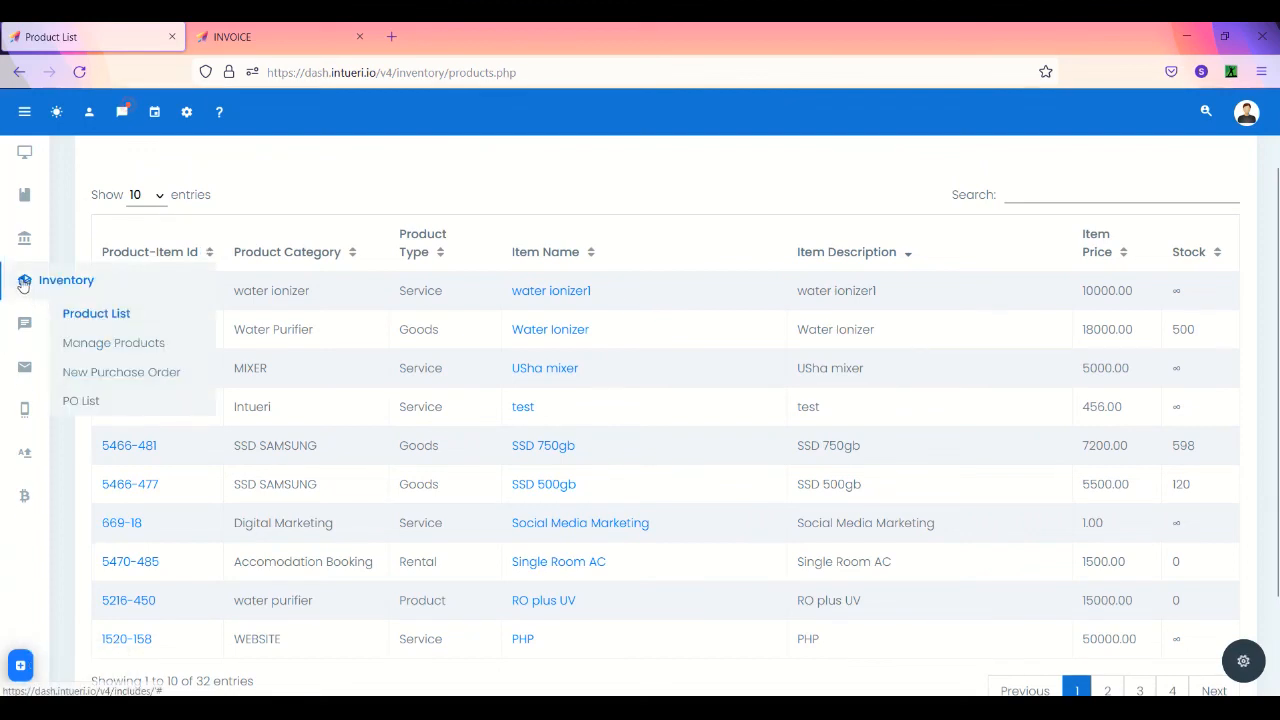
click(82, 401)
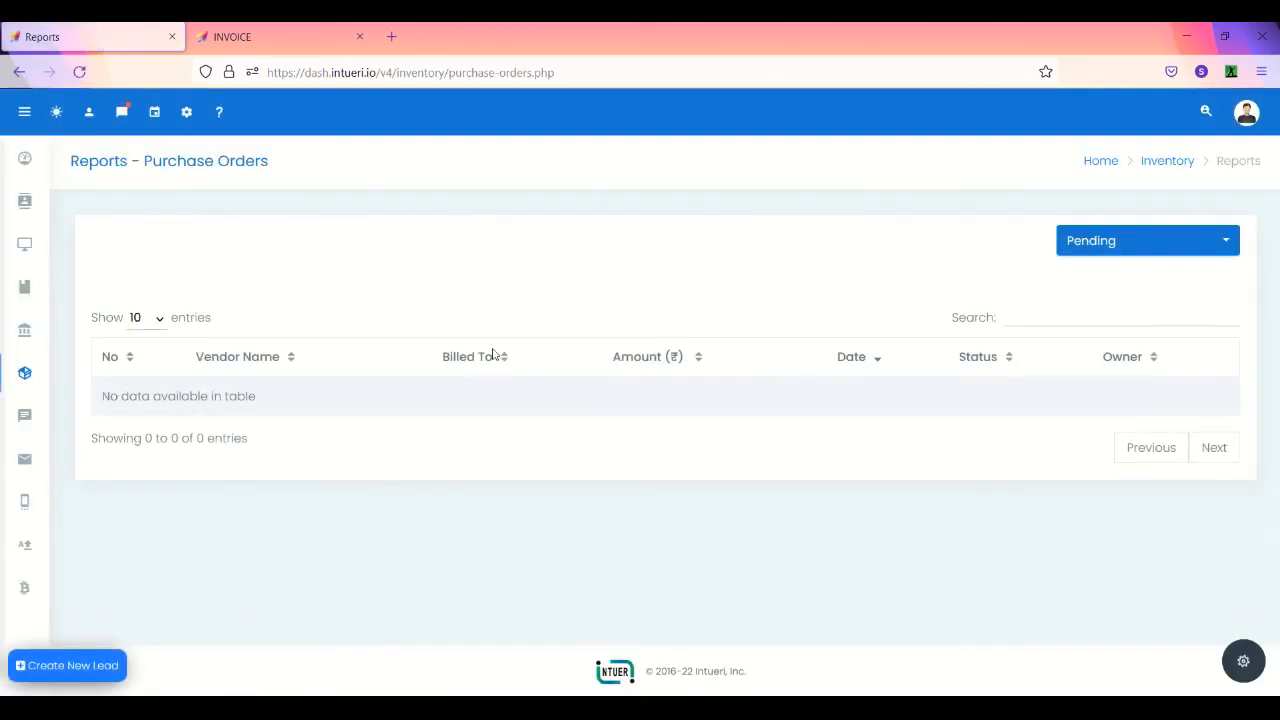
click(1154, 246)
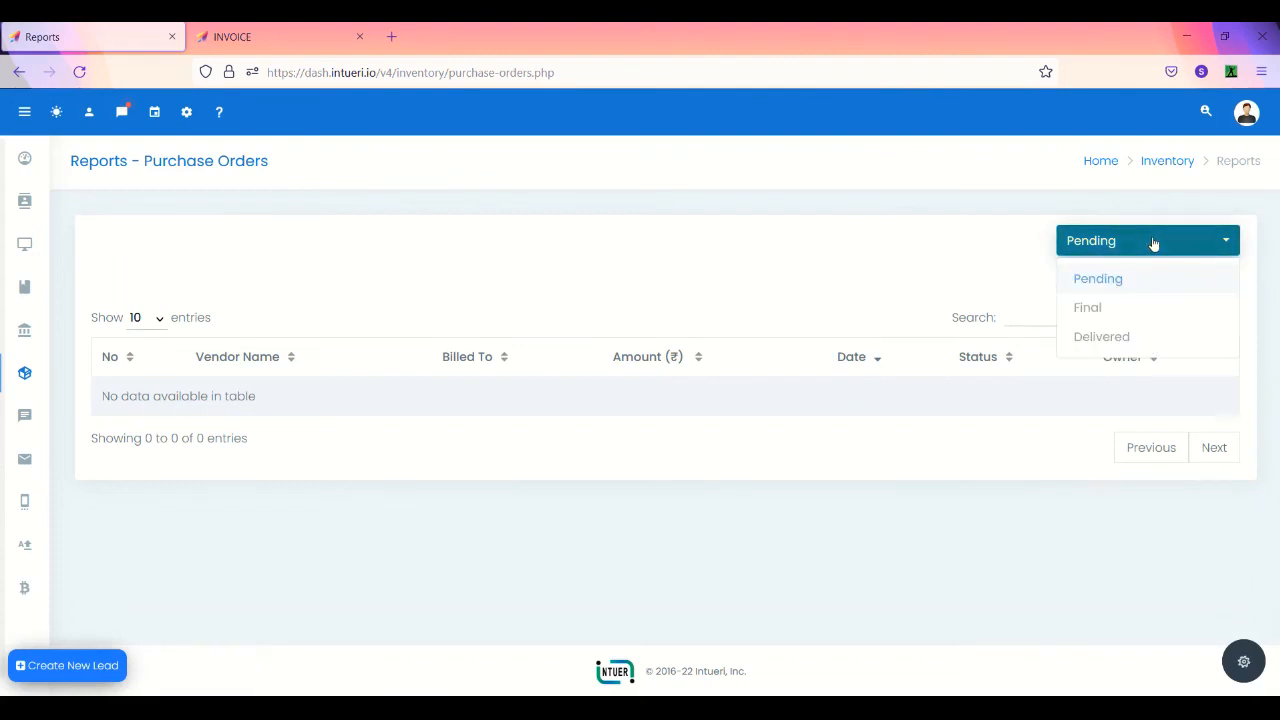
click(1090, 308)
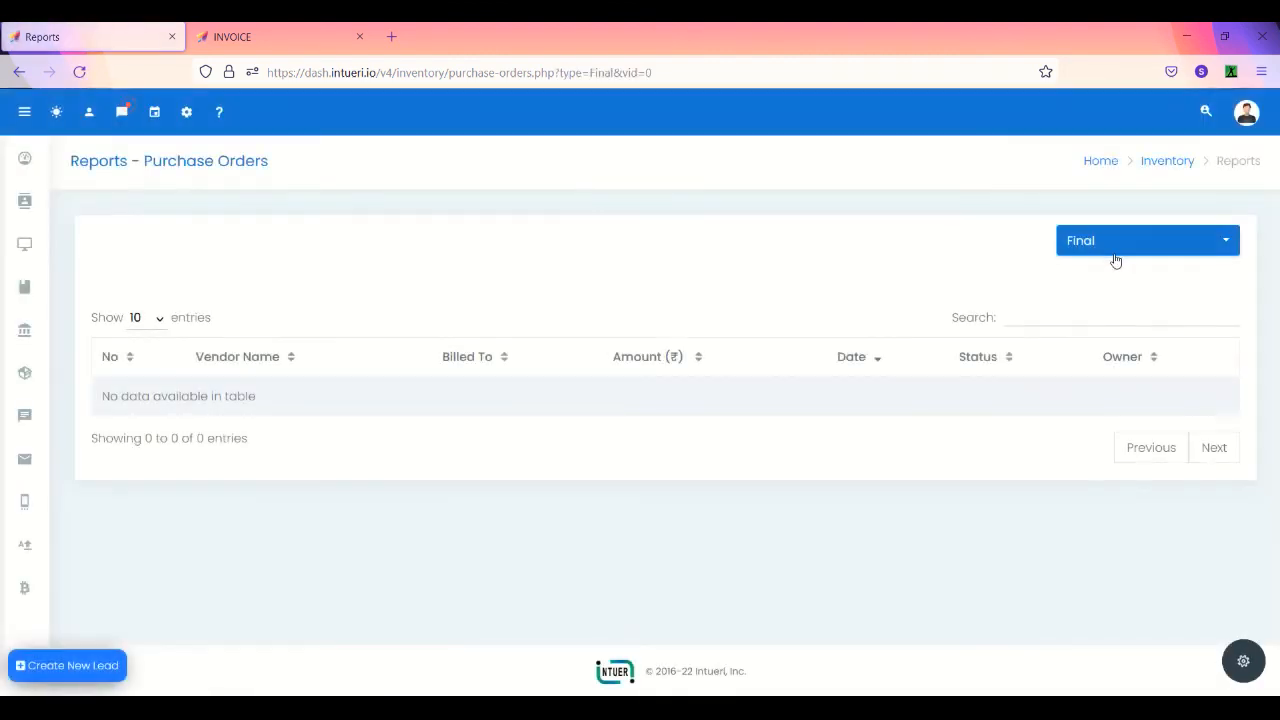
click(1100, 248)
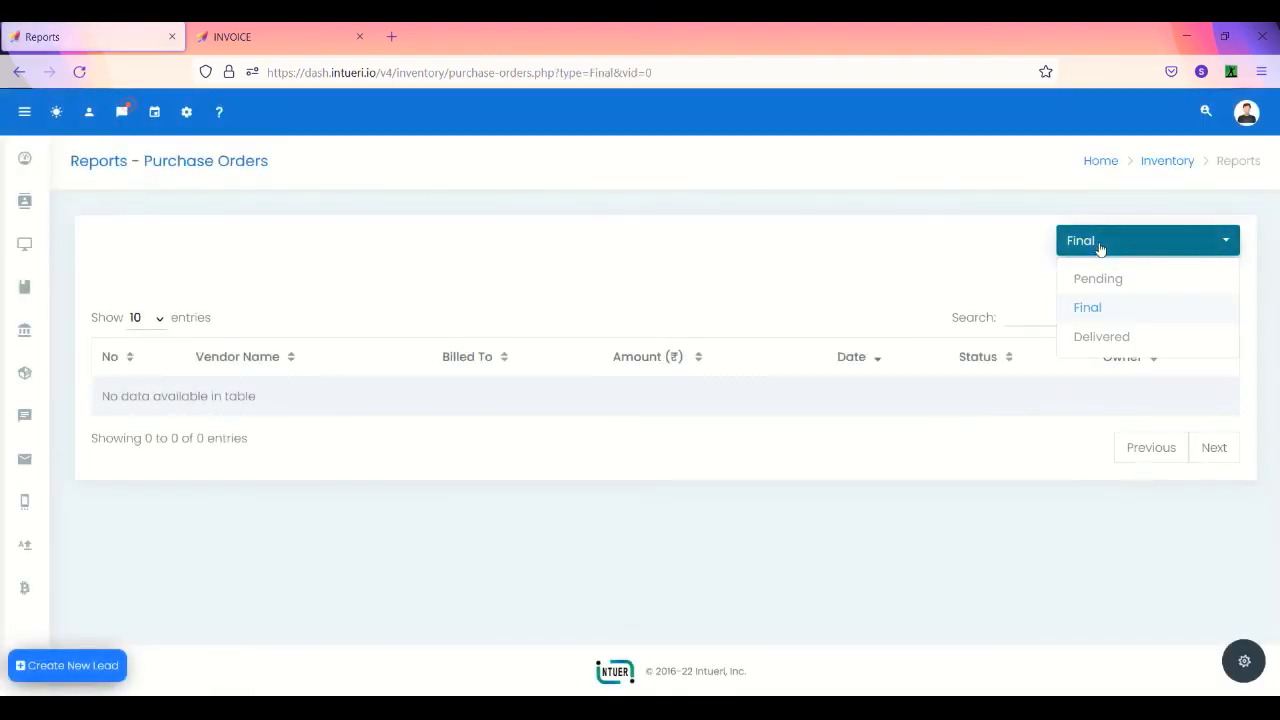
click(1104, 336)
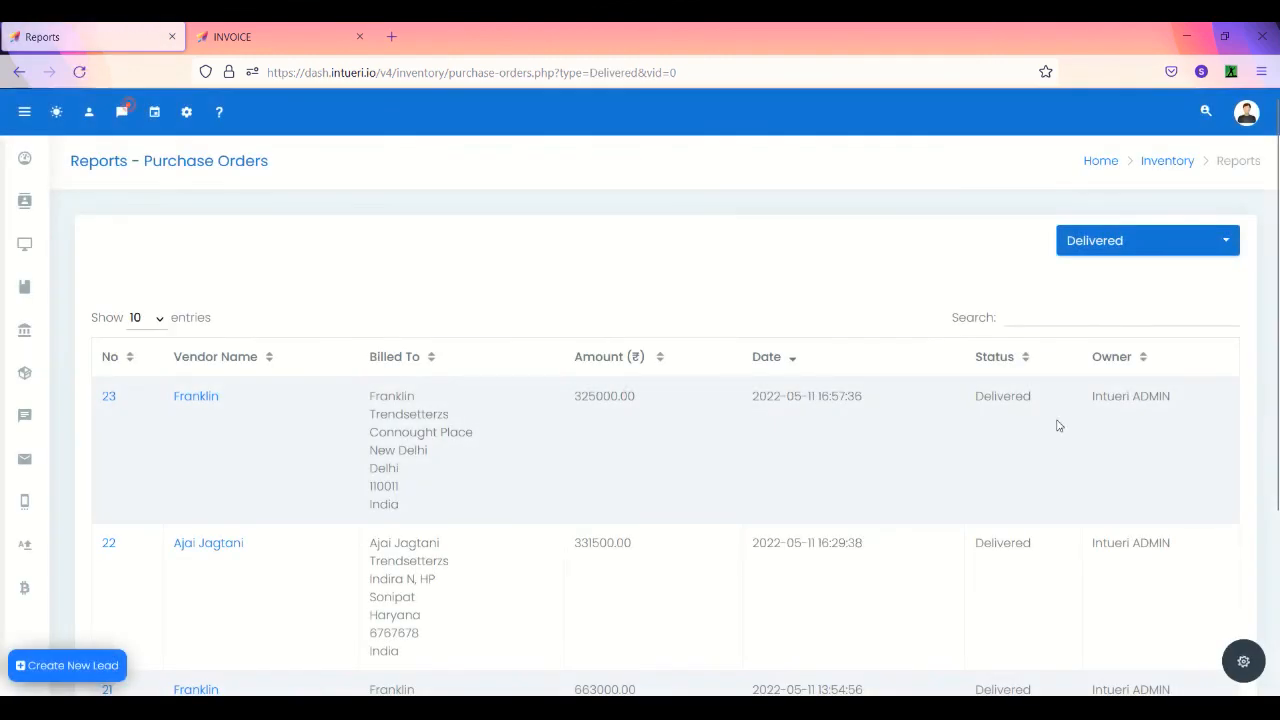
scroll(1014, 494, down, 3)
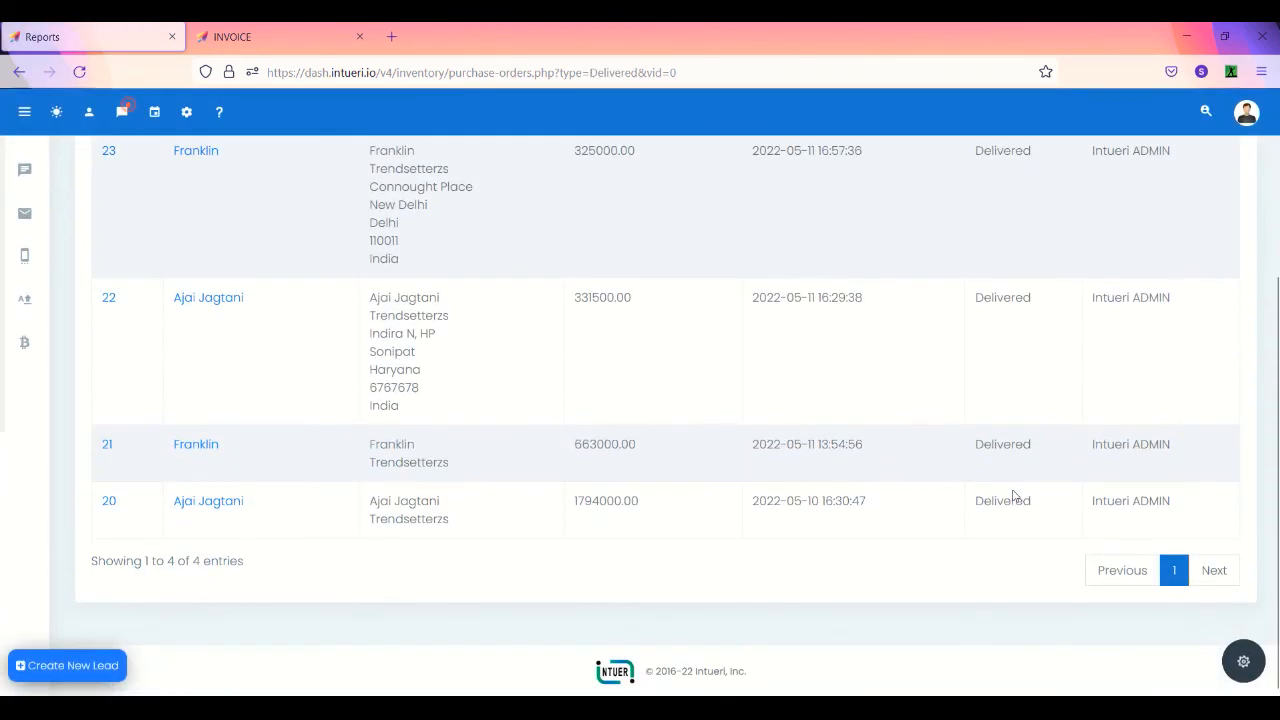
scroll(1014, 494, up, 1)
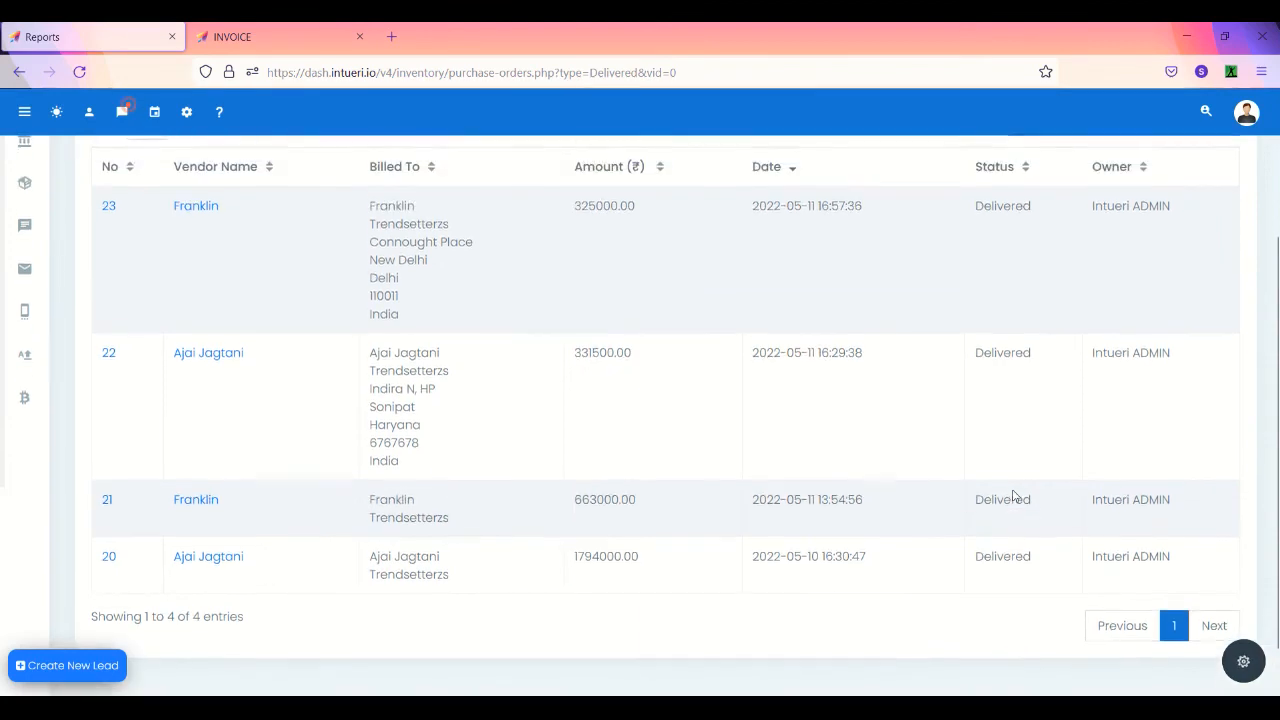